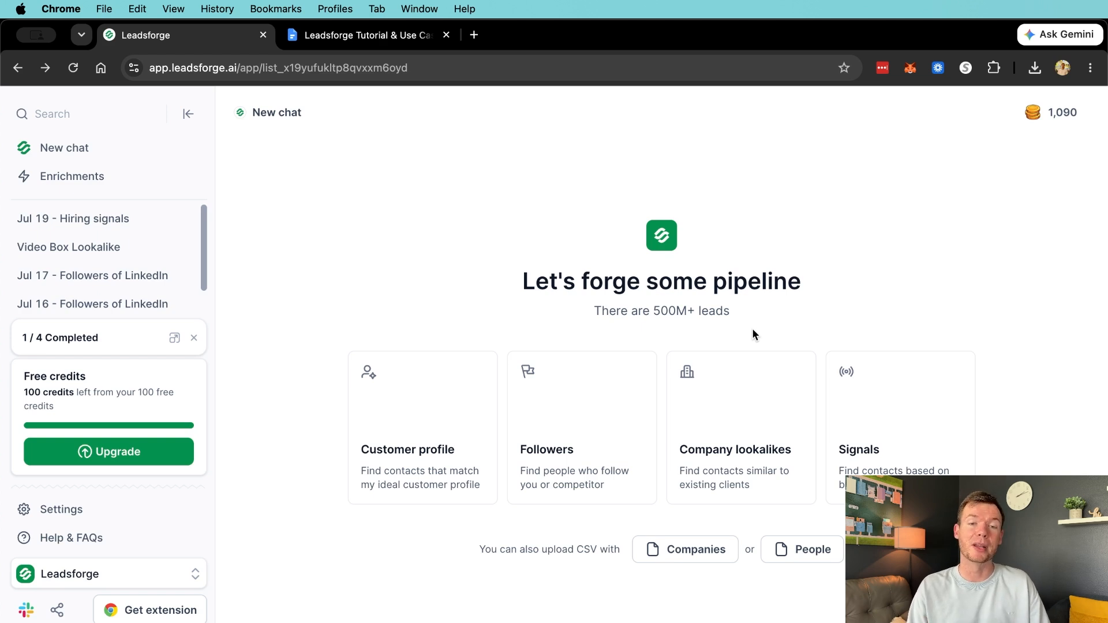
Open the Signals category and look through the available signal types
click(880, 411)
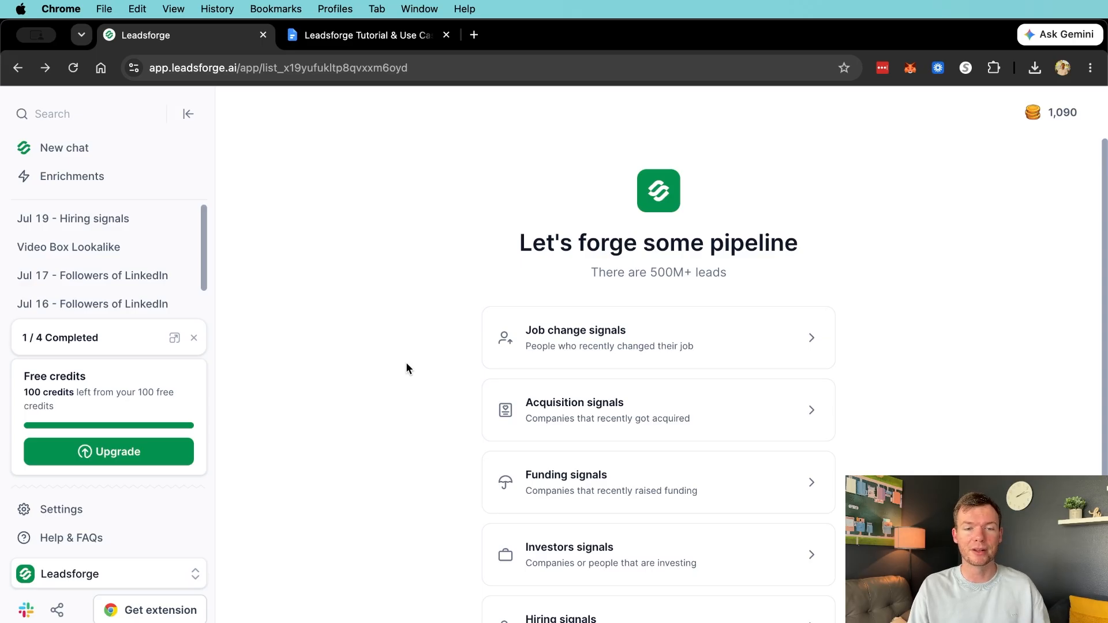
scroll(407, 368, down, 2)
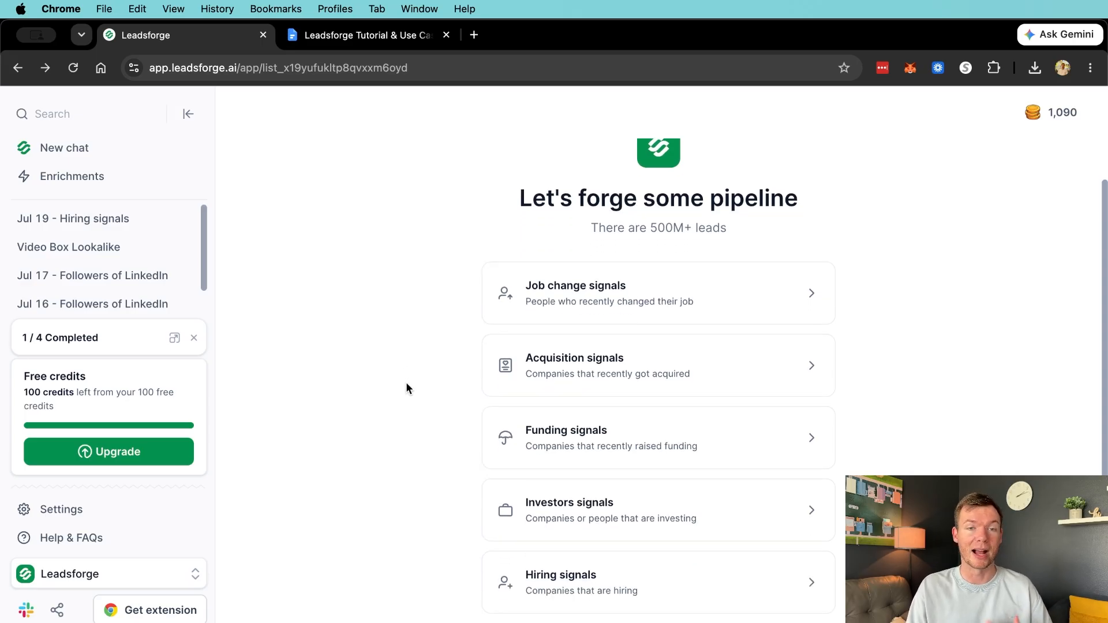
scroll(406, 383, up, 2)
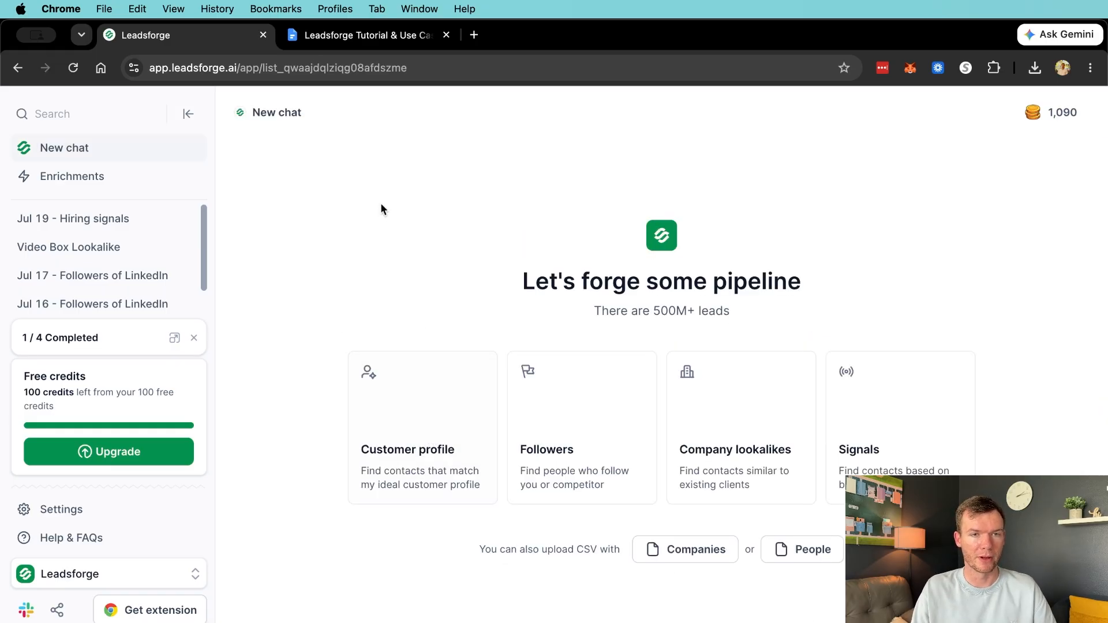
Switch to the Leadsforge Tutorial & Use Cases document in Google Docs and expand the Customer Profile section to read its scenario
click(363, 36)
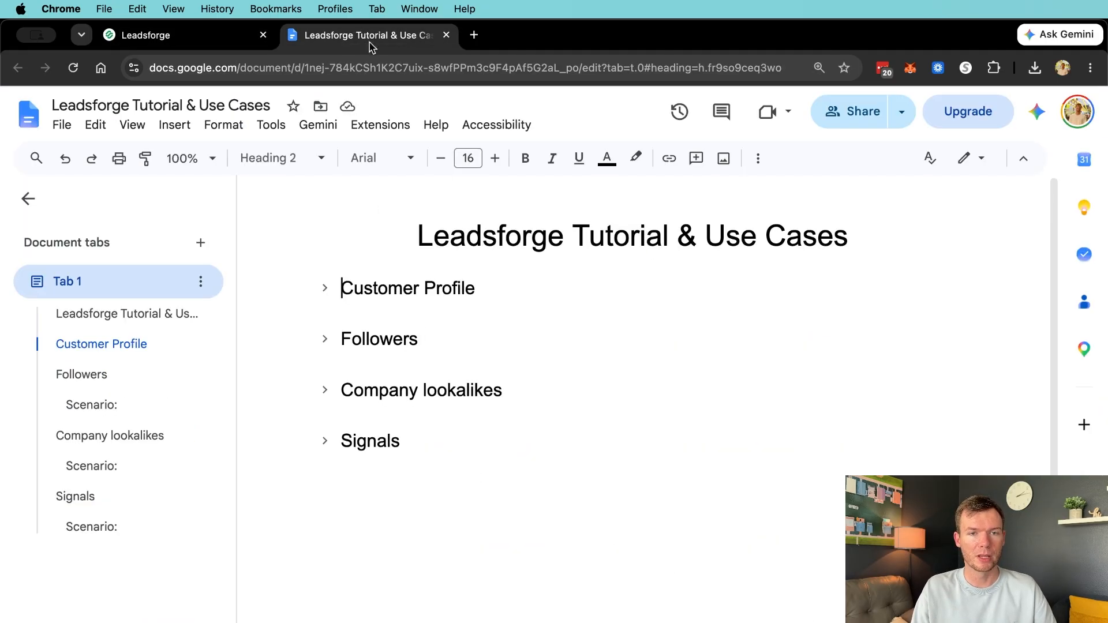
click(321, 286)
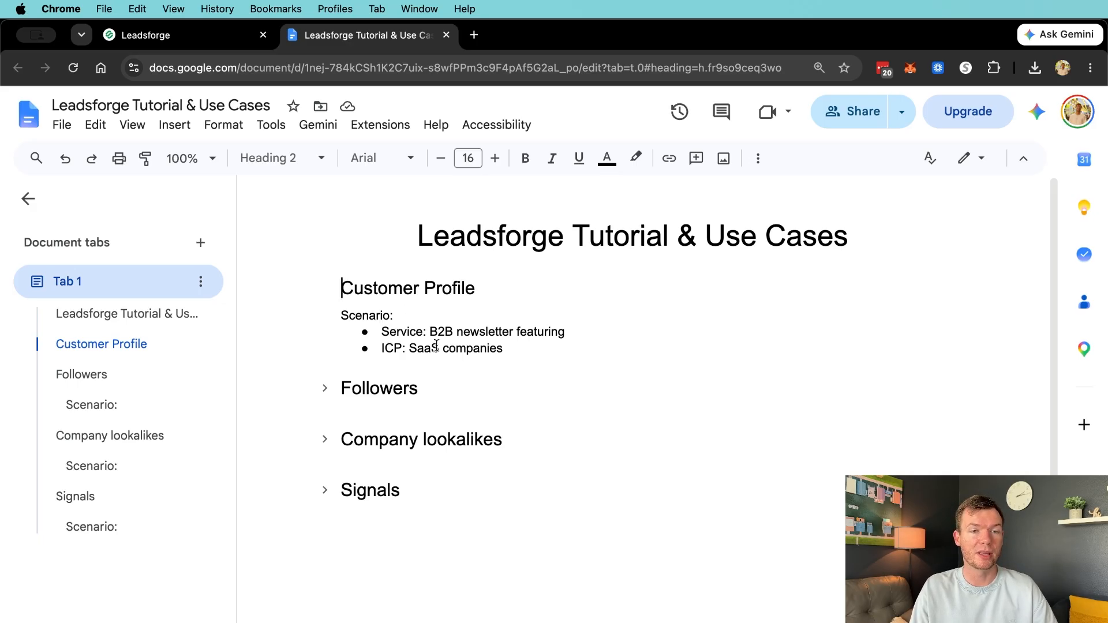
Switch back to Leadsforge, start a Customer profile search and display its filters
click(225, 38)
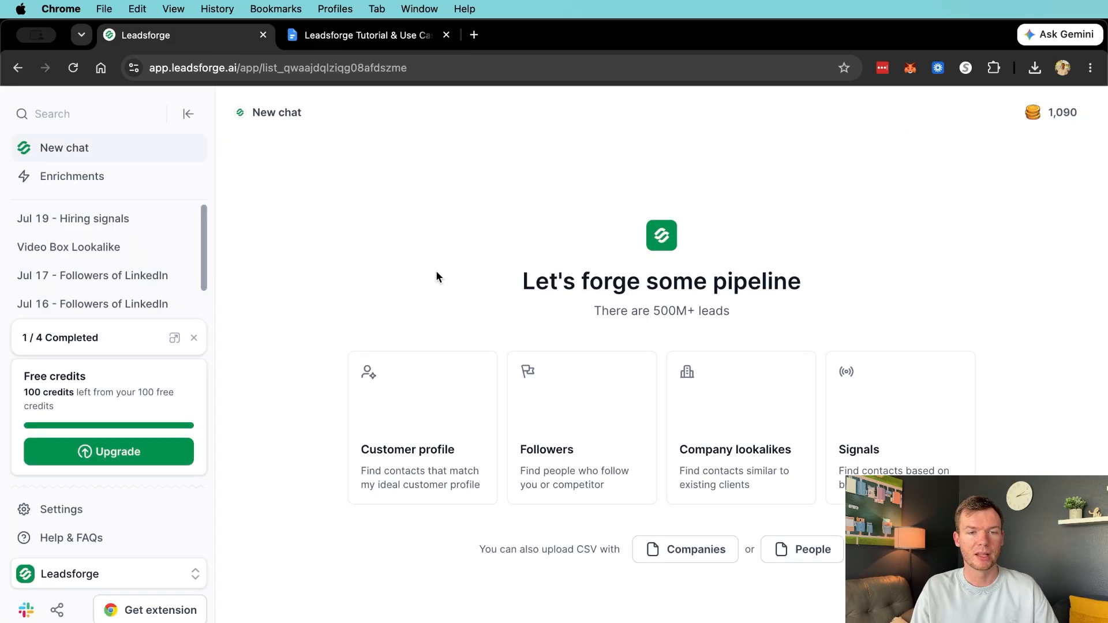
click(413, 417)
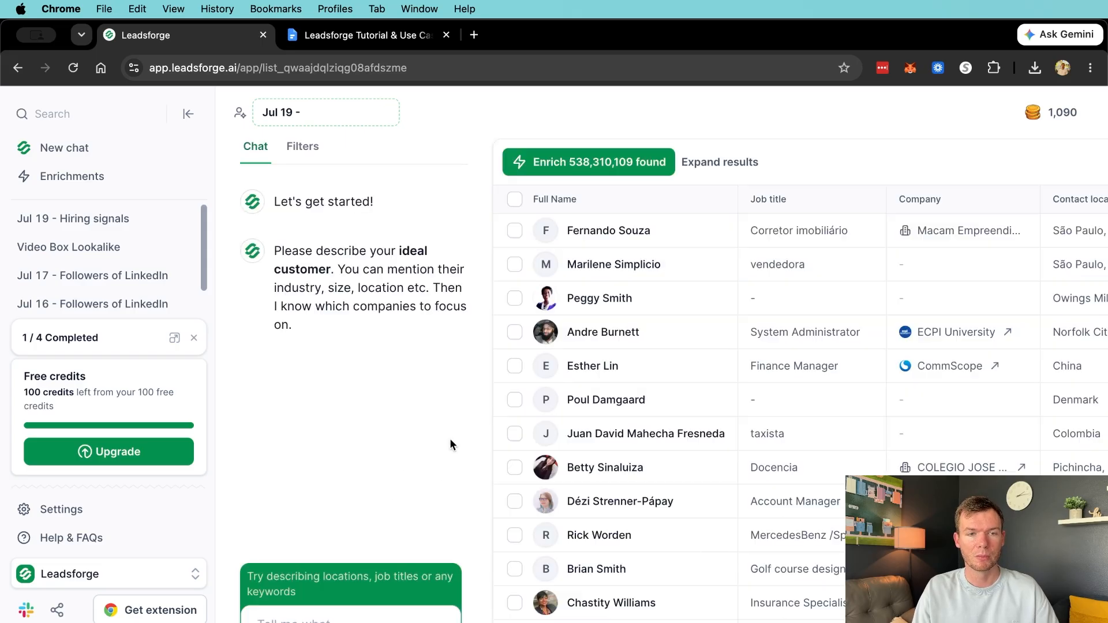
click(320, 146)
scroll(333, 281, down, 3)
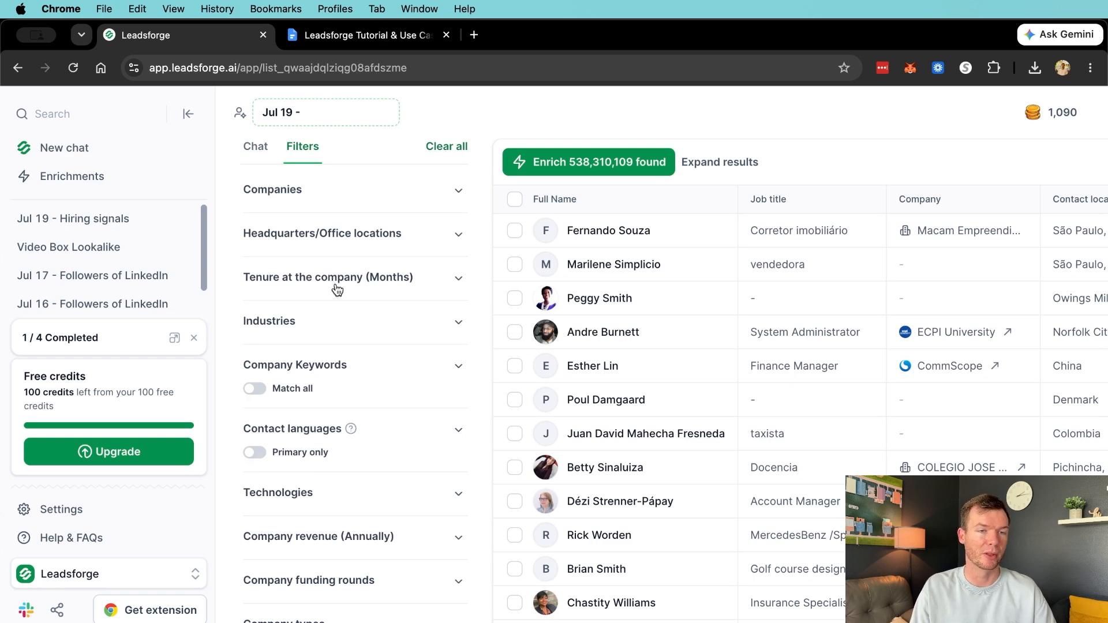
scroll(334, 286, up, 3)
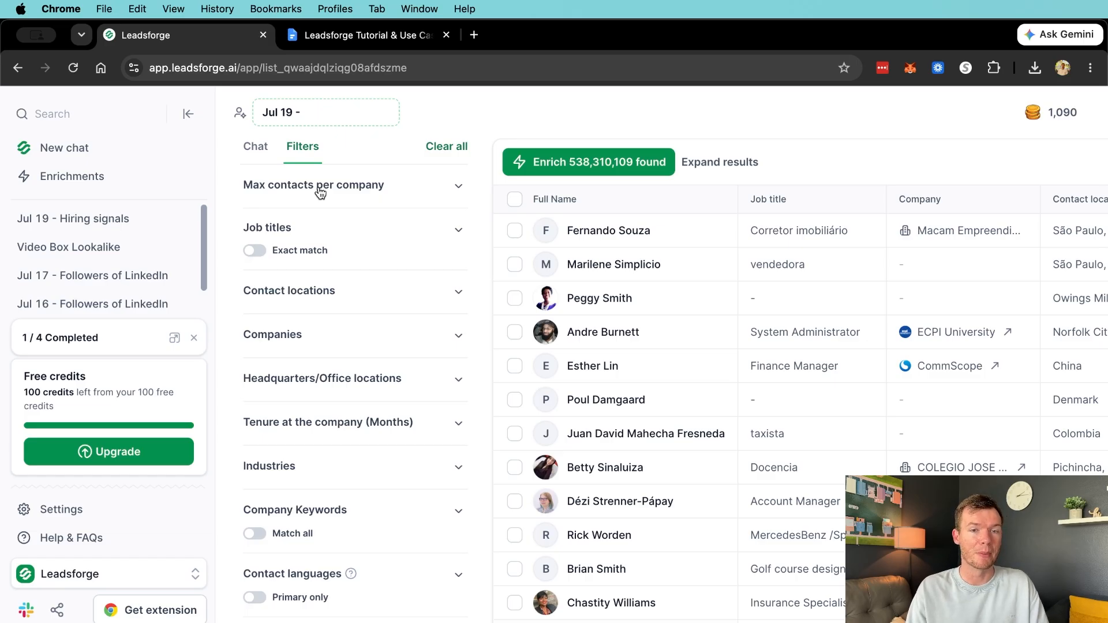
Rename the lead list as "SaaS Companies | Newsletter Outreach"
click(321, 113)
key(super+a)
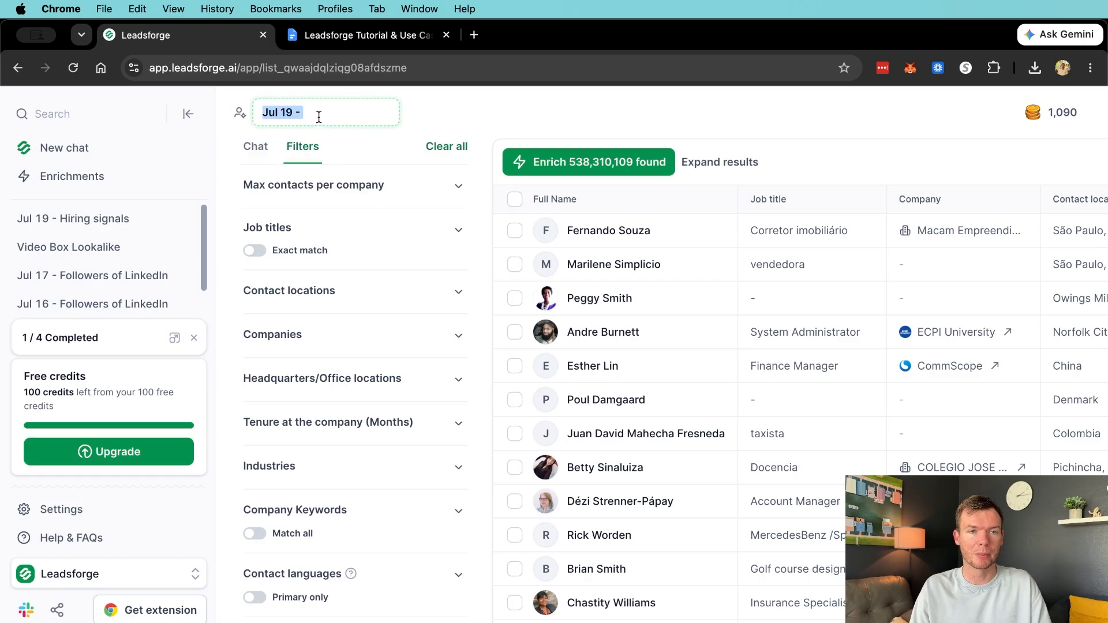
text(SaaS)
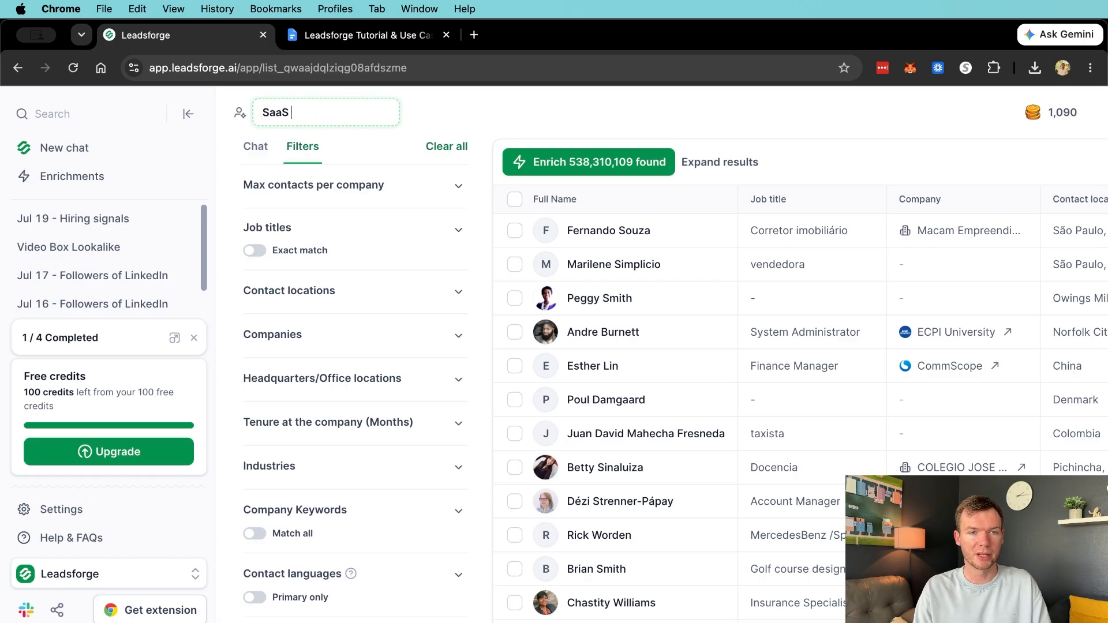
text( Companies | Newslet)
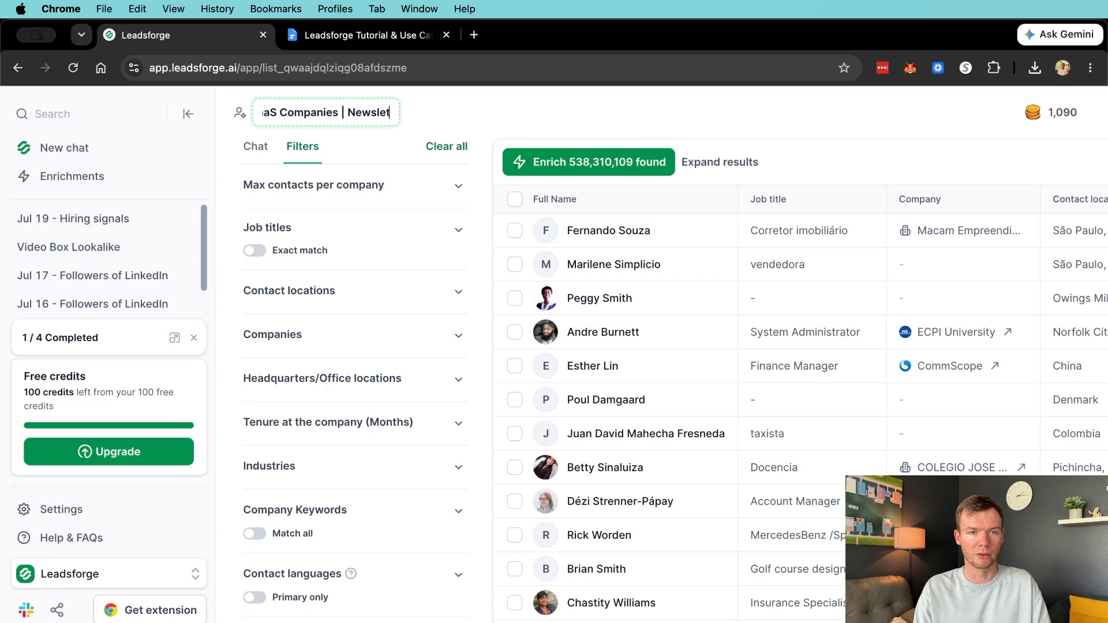
text(ter Outreach)
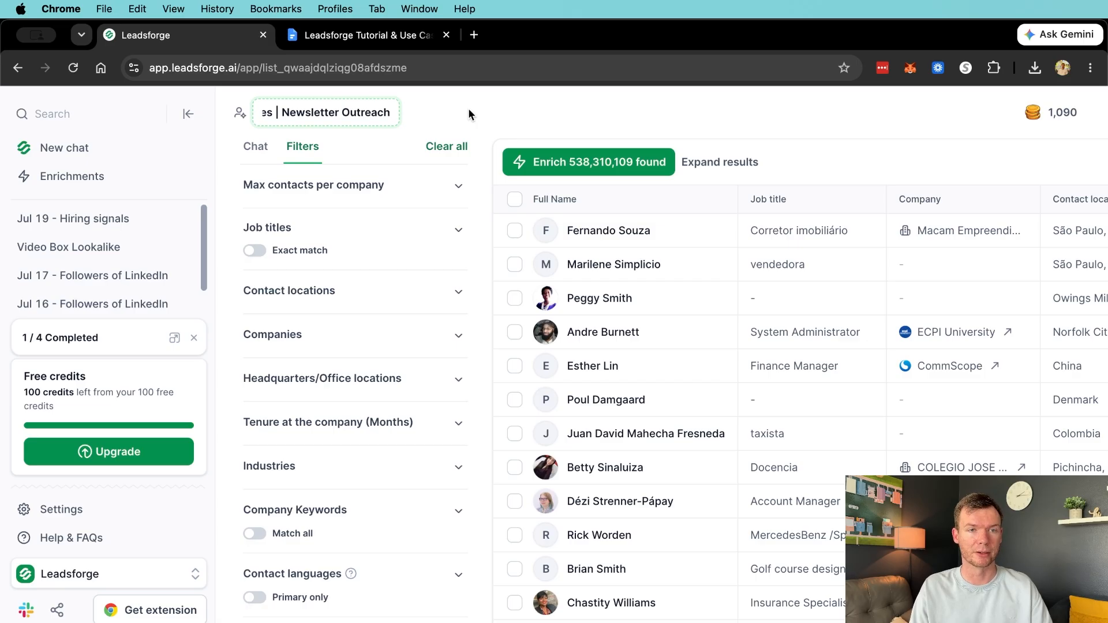
Set the maximum contacts per company to 2
click(348, 191)
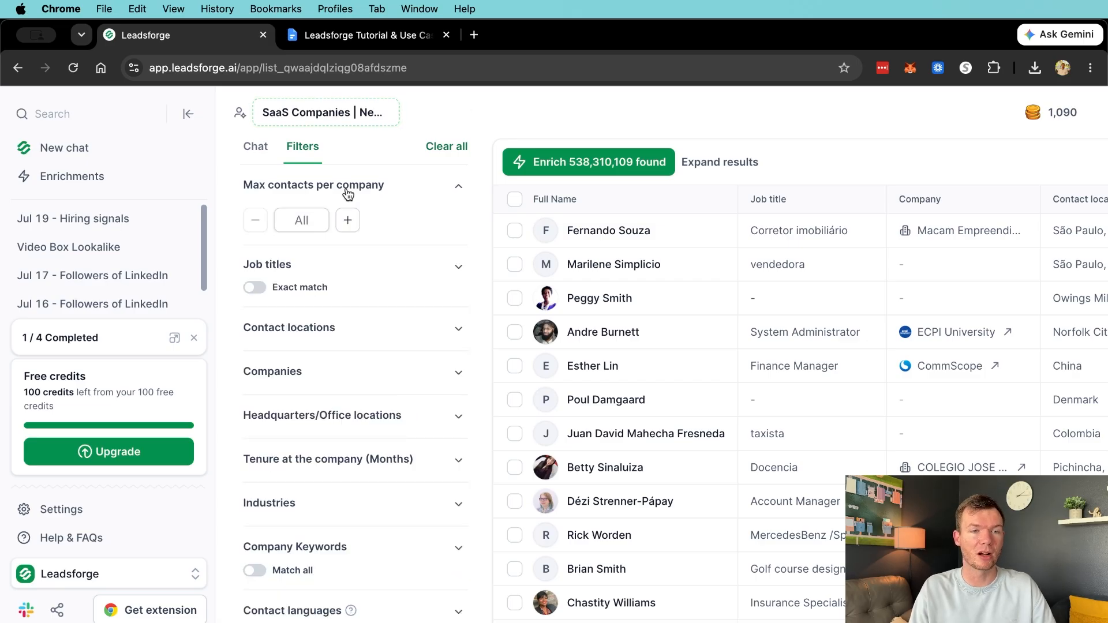
click(346, 228)
click(347, 228)
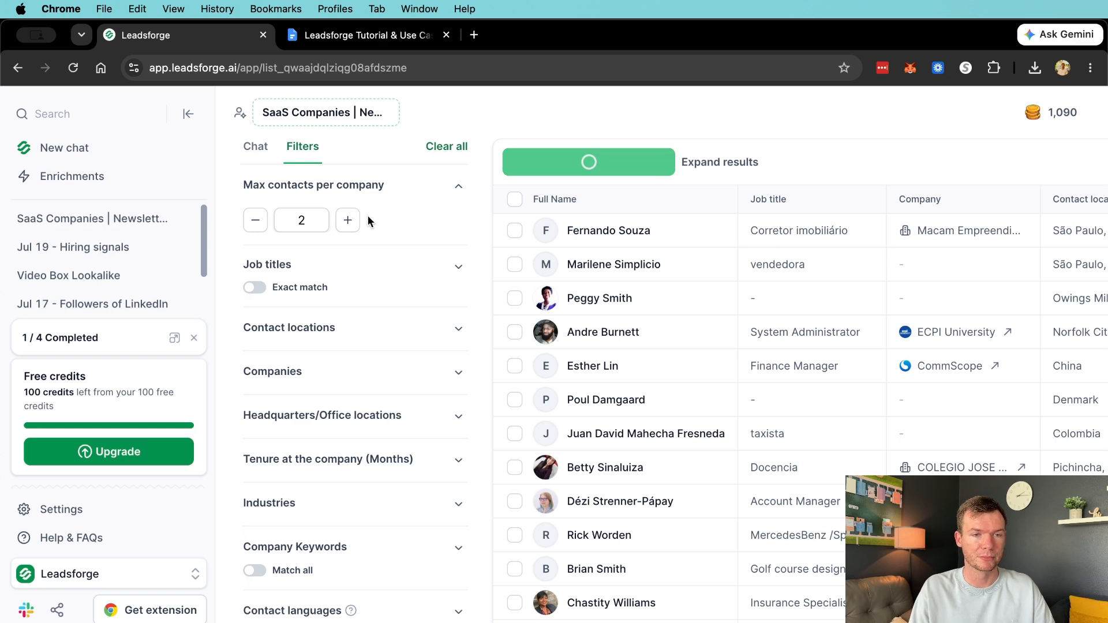
Add Owner and Chief Executive Officer to the job titles filter
click(327, 267)
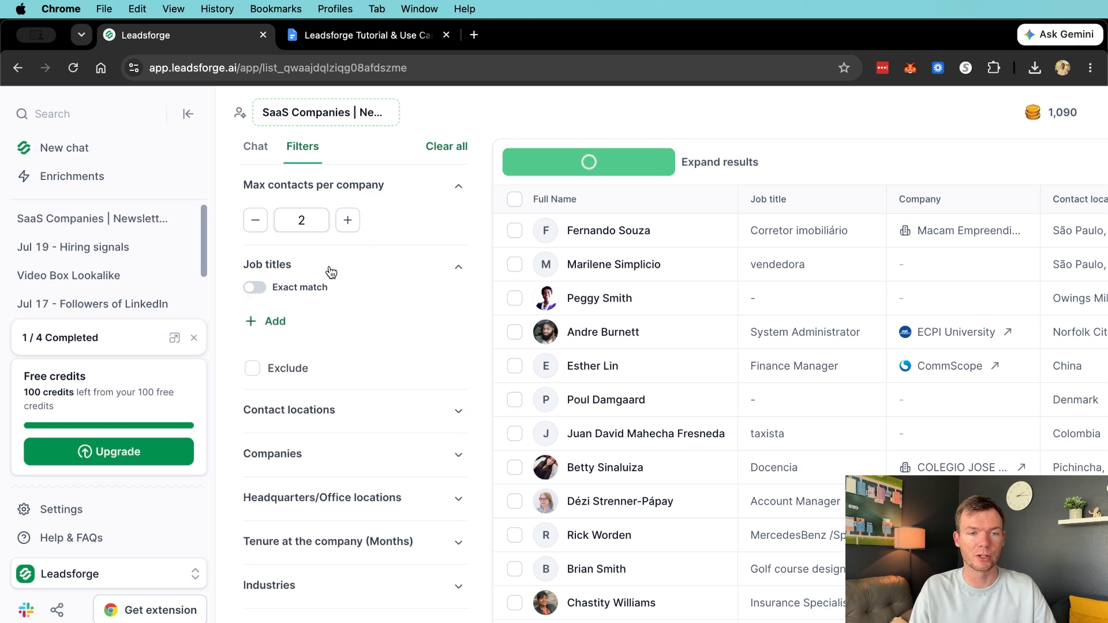
scroll(319, 272, down, 2)
scroll(333, 282, up, 2)
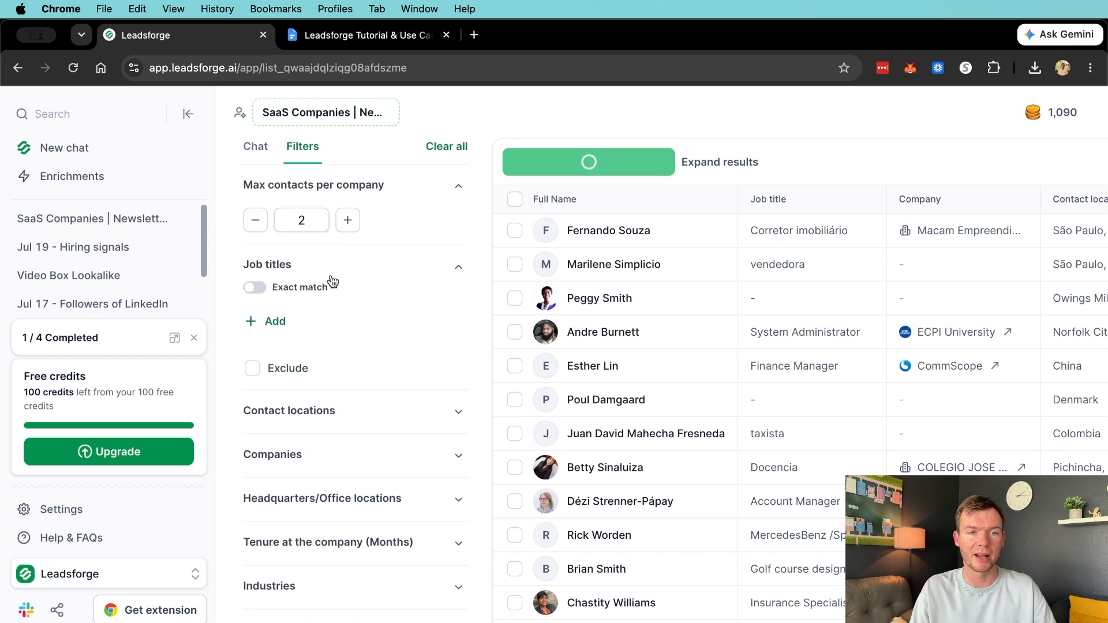
click(276, 321)
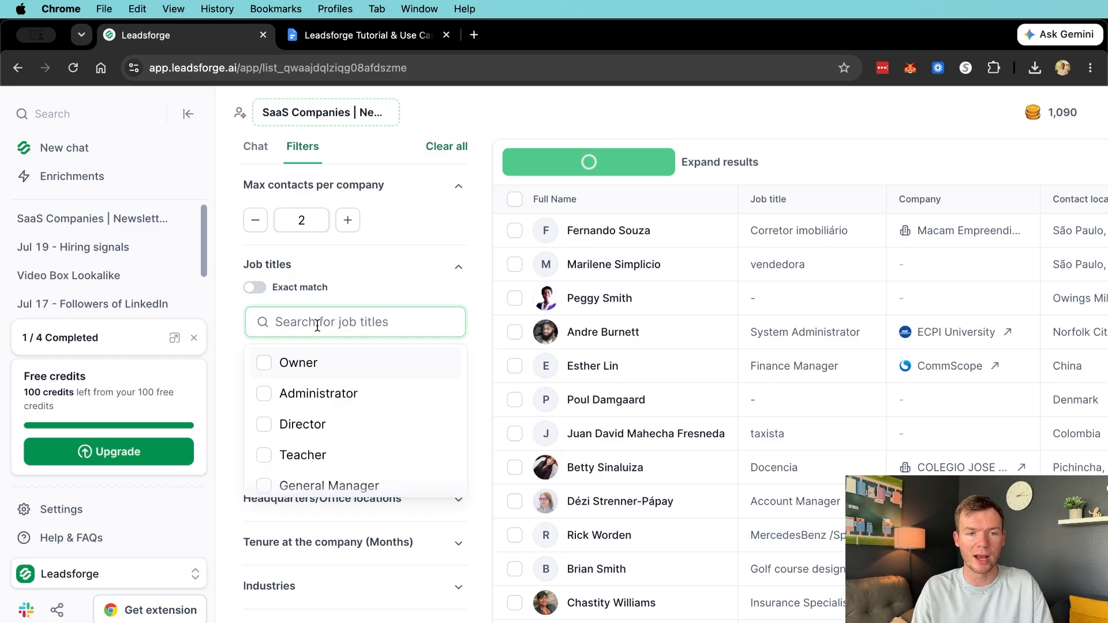
text(owner)
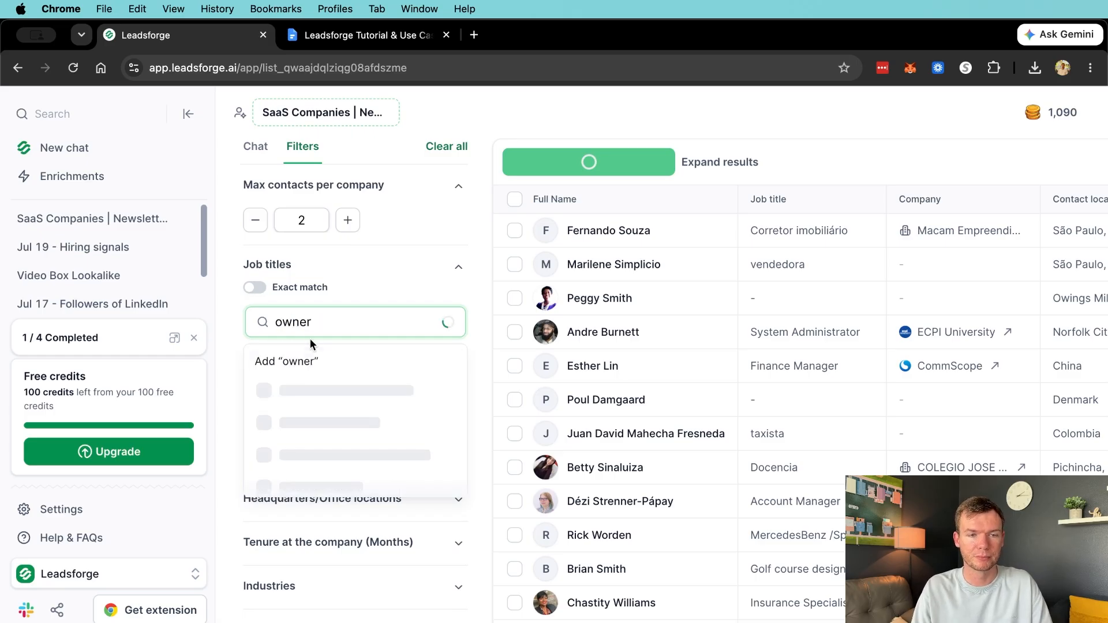
click(300, 360)
text(CEO)
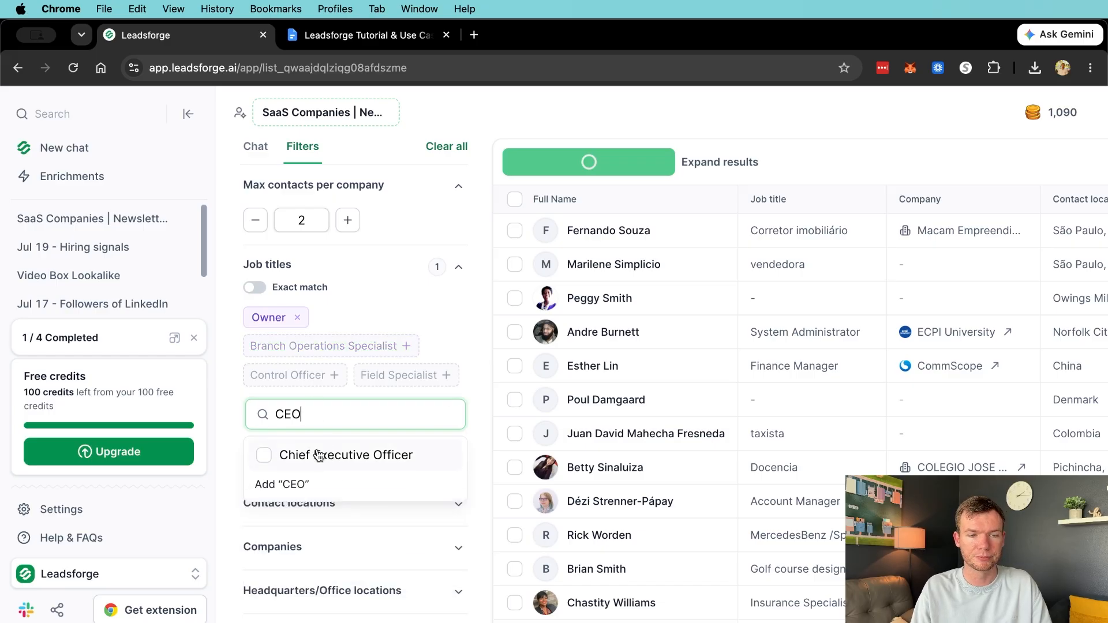
click(319, 455)
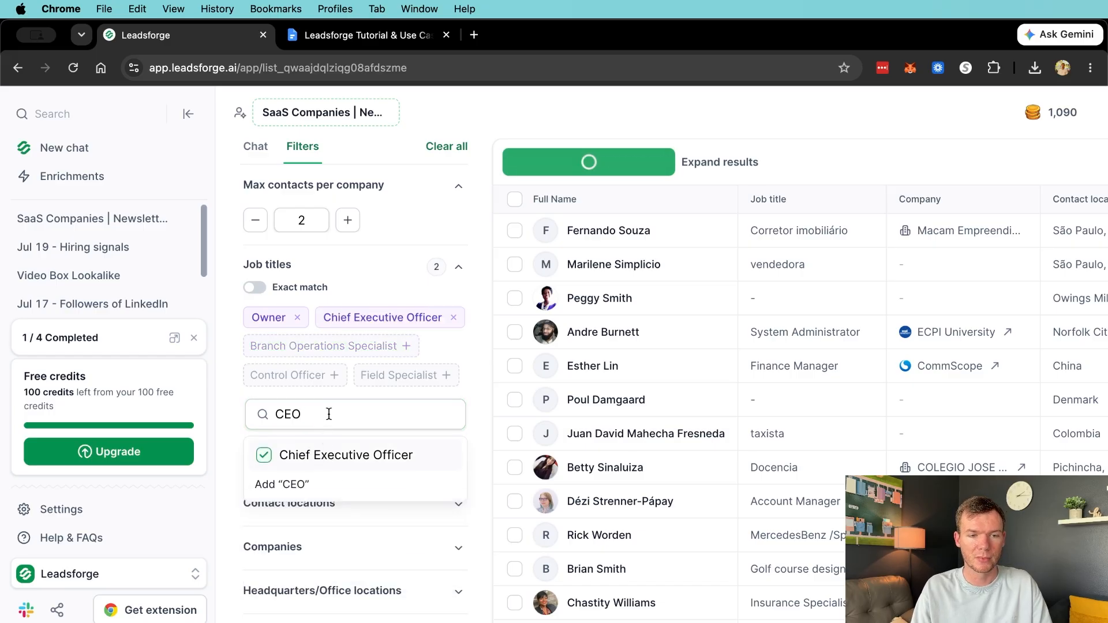
double_click(329, 414)
text(sponsor)
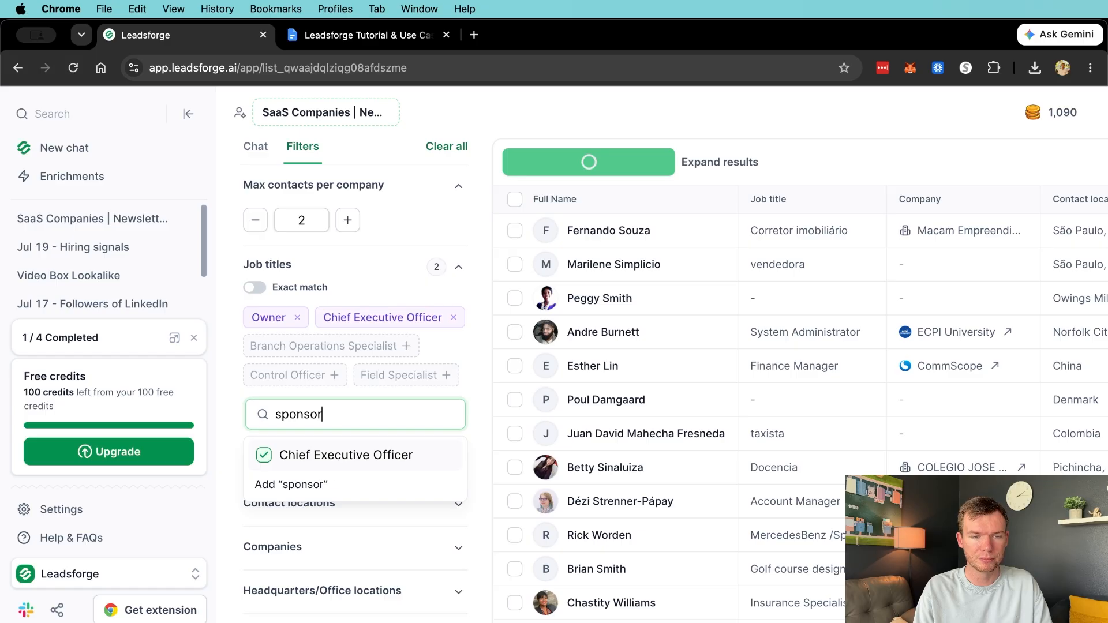
text(ships)
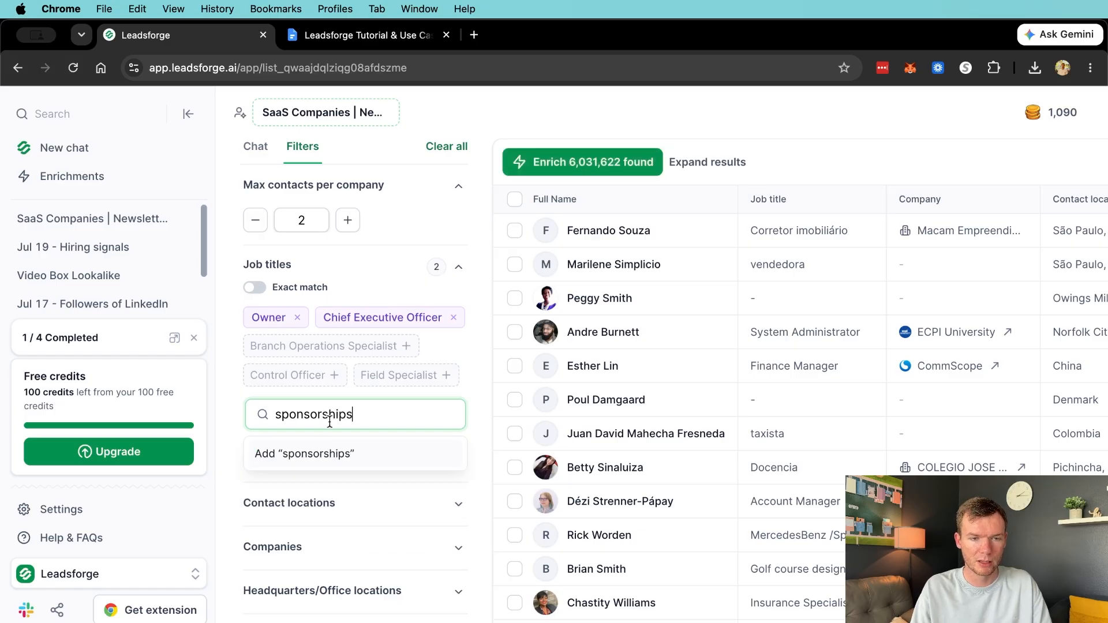
Add the custom job title "influencer manager" to the job titles filter
double_click(291, 412)
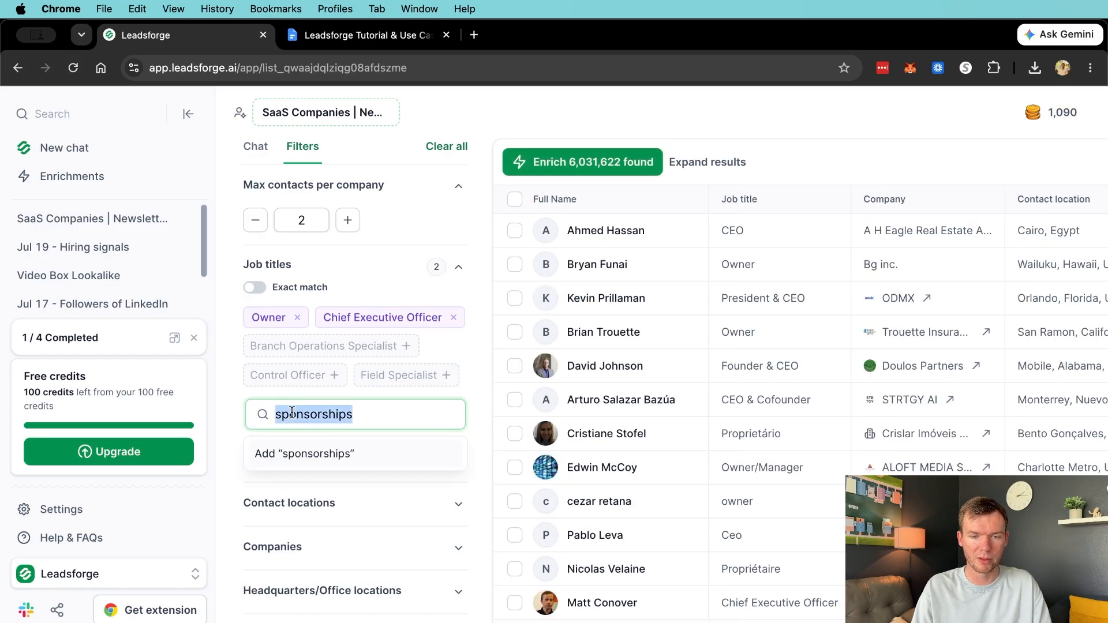
text(influencer)
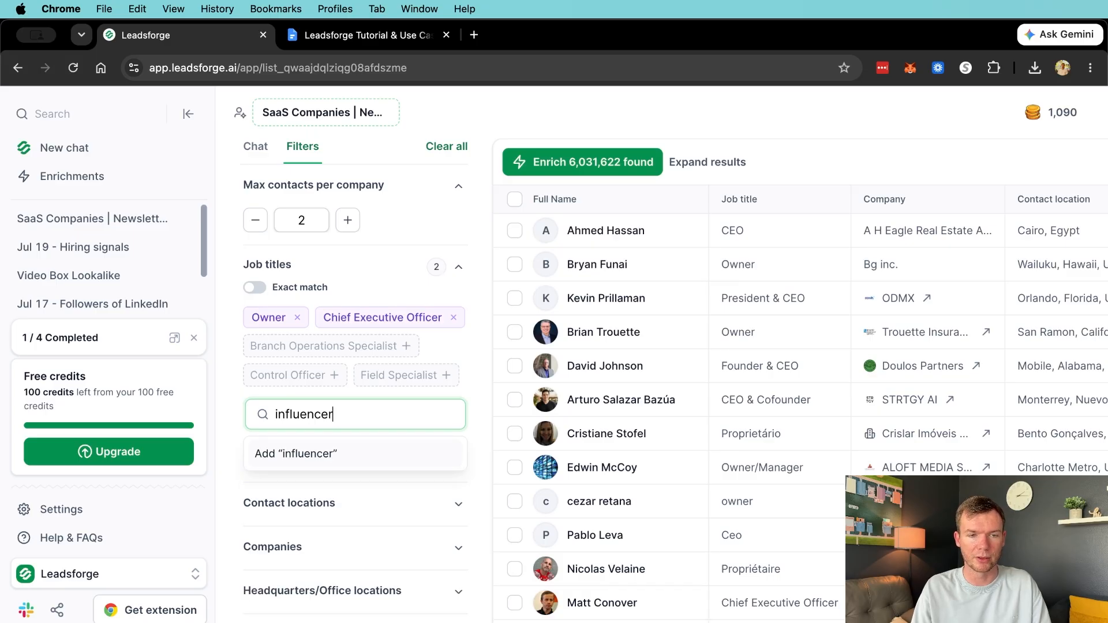
text( ma)
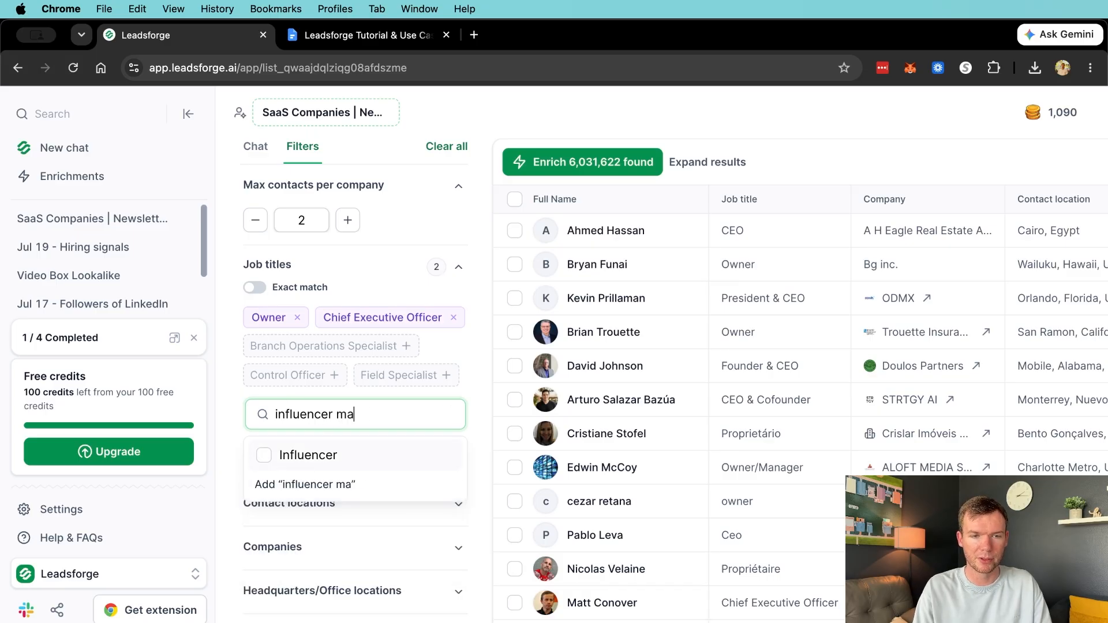
text(nager)
key(Return)
Add the custom job title "Head of Partnerships" to the job titles filter
text(pa)
triple_click(327, 440)
text(partnership)
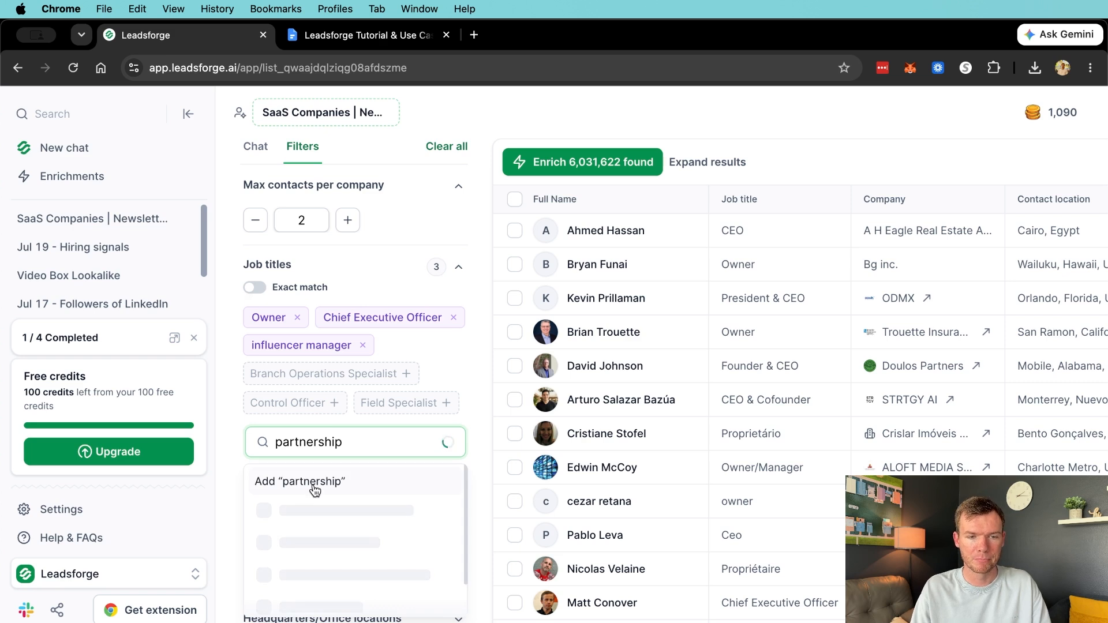
triple_click(320, 440)
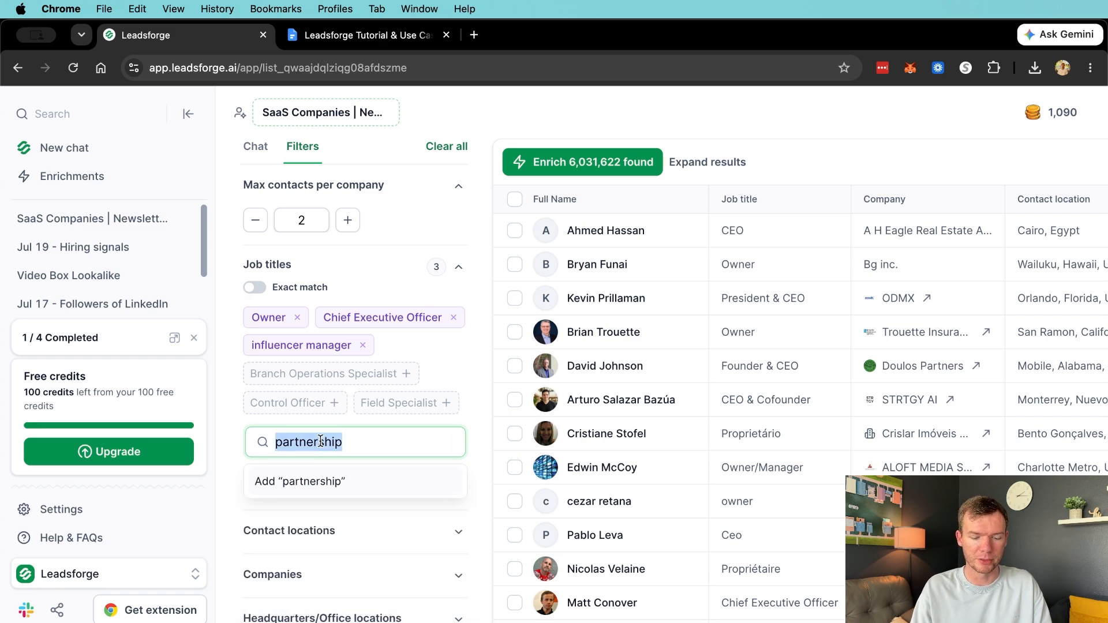
text(Head of Partnerships)
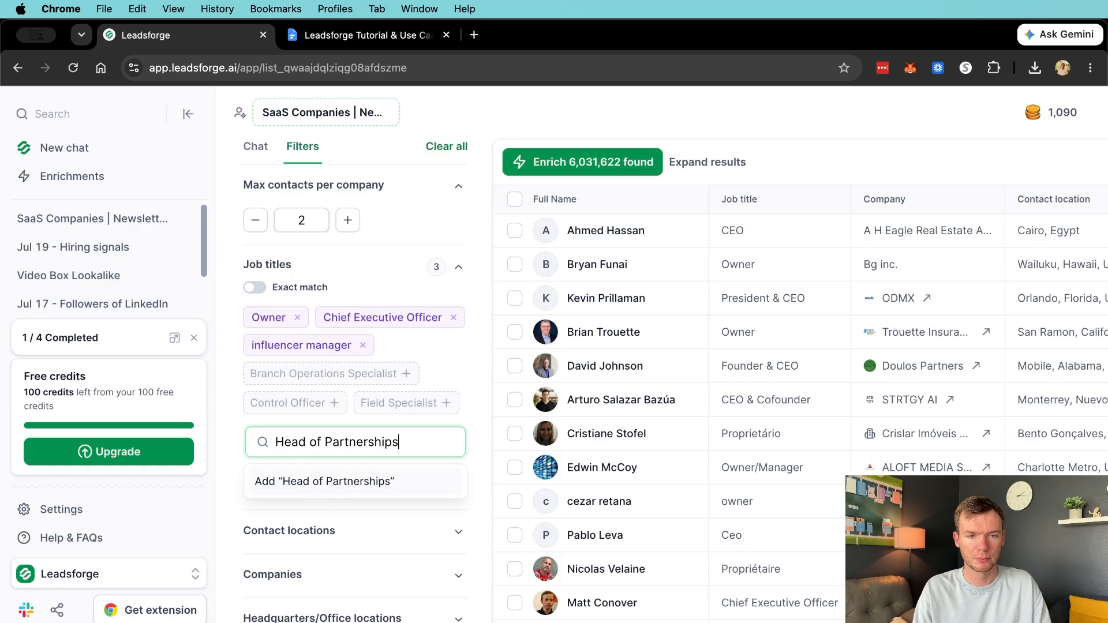
key(Return)
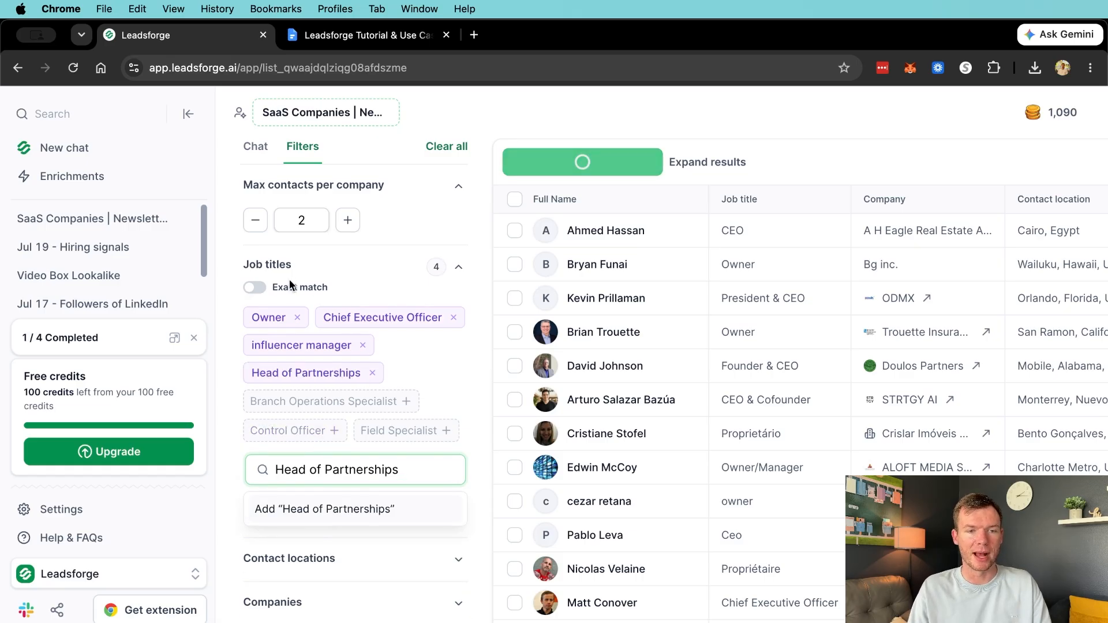
Add the custom title "head of sales" and the suggested title Sales Director to the job titles filter
triple_click(342, 477)
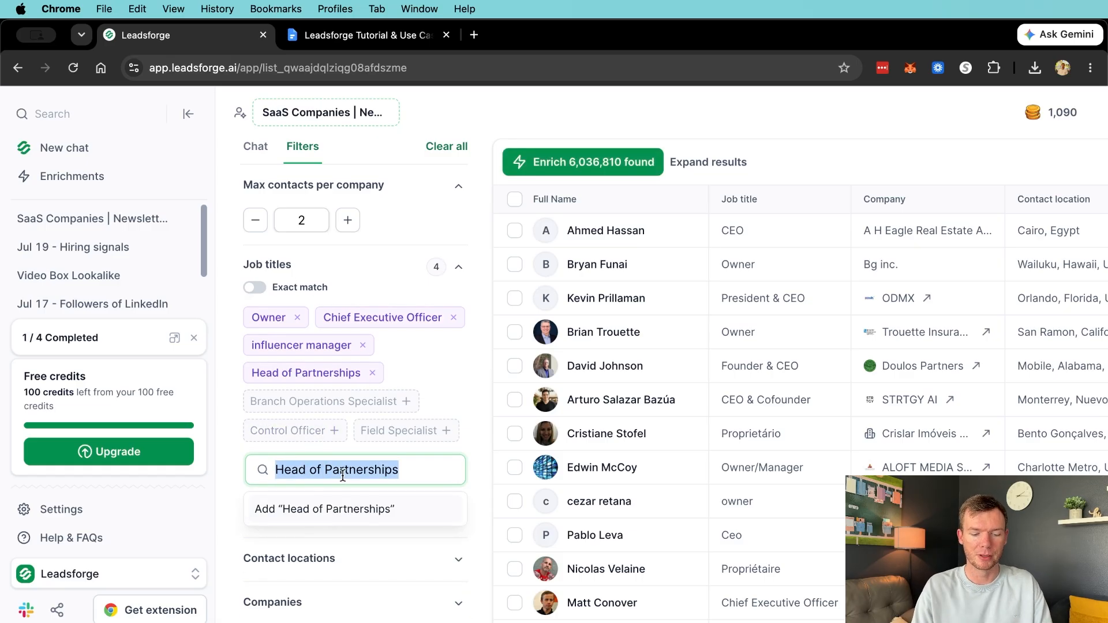
text(head of sales)
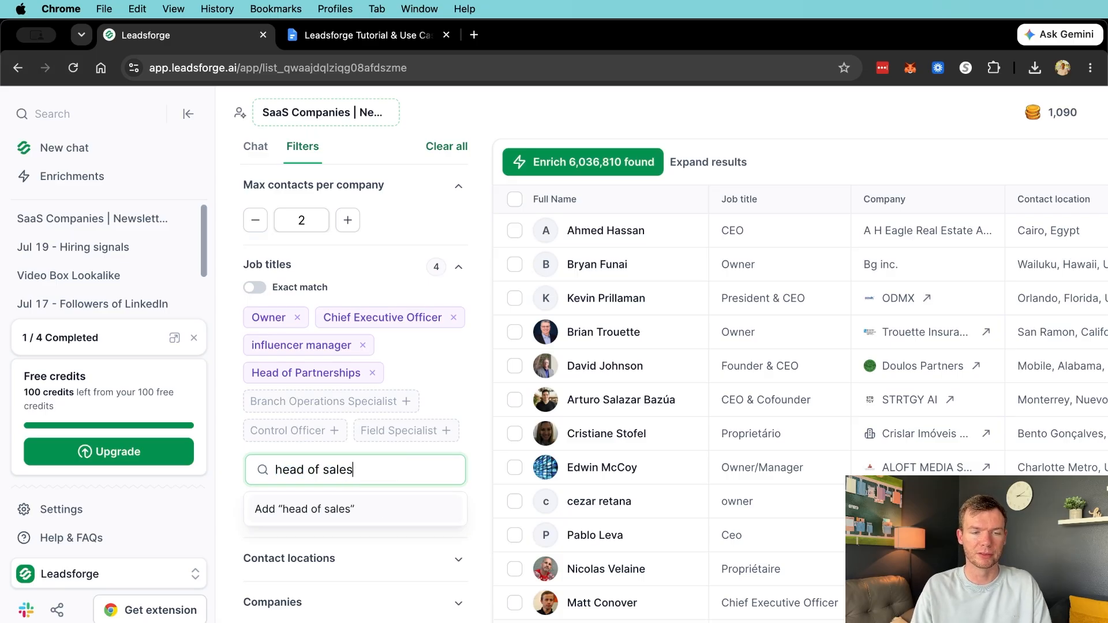
key(Return)
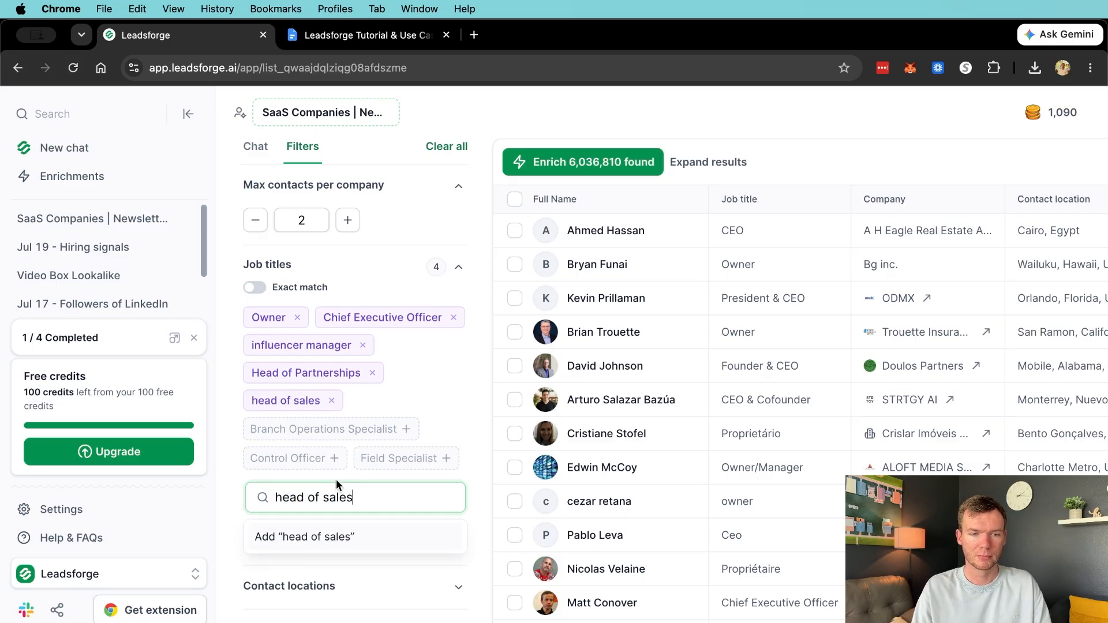
triple_click(329, 496)
text(sales director)
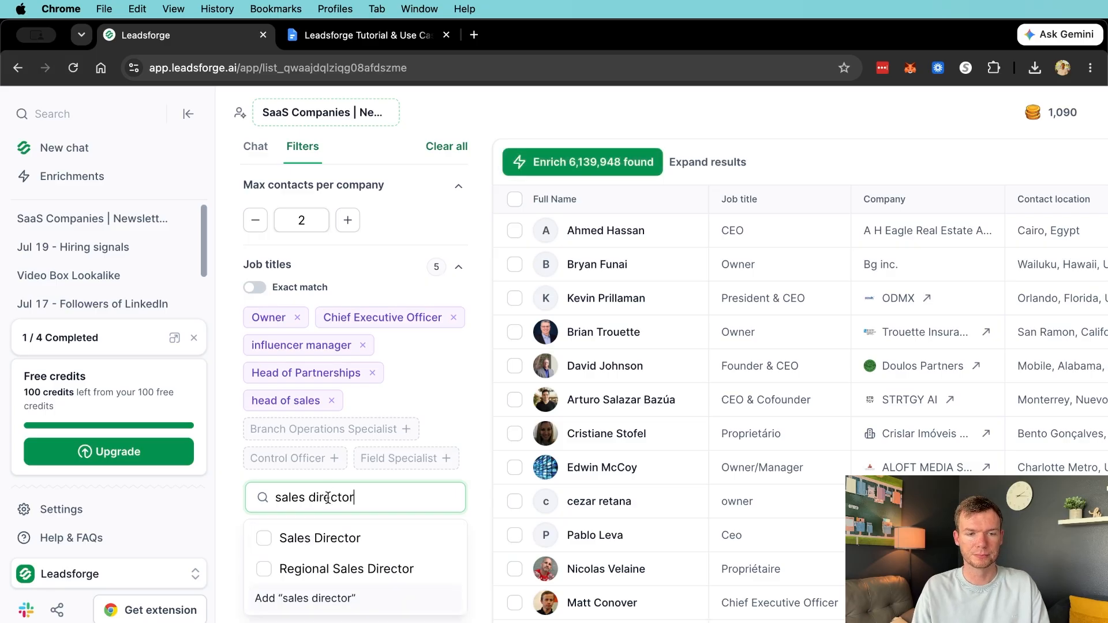
click(321, 536)
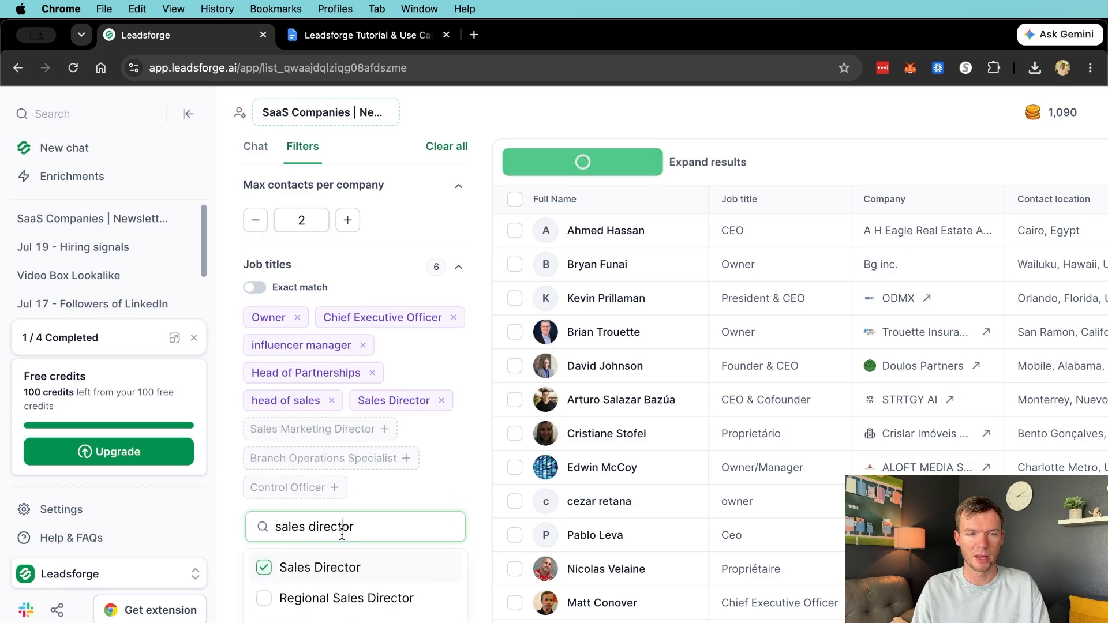
Add the custom job title "founder" to the job titles filter
triple_click(343, 531)
text(founder)
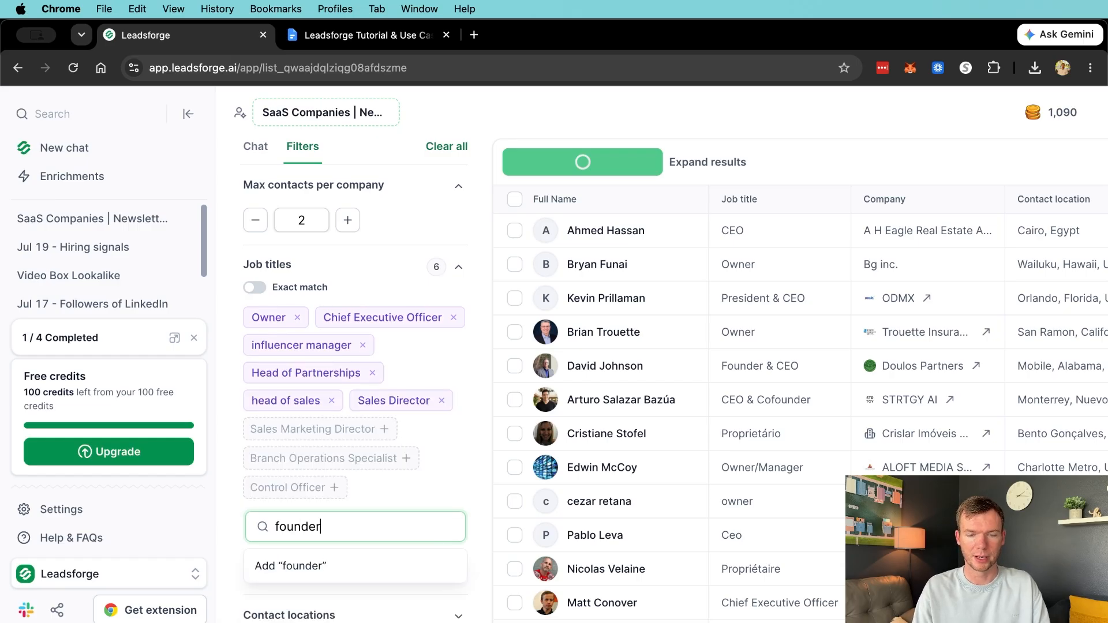
key(Return)
scroll(376, 433, down, 1)
scroll(376, 434, down, 3)
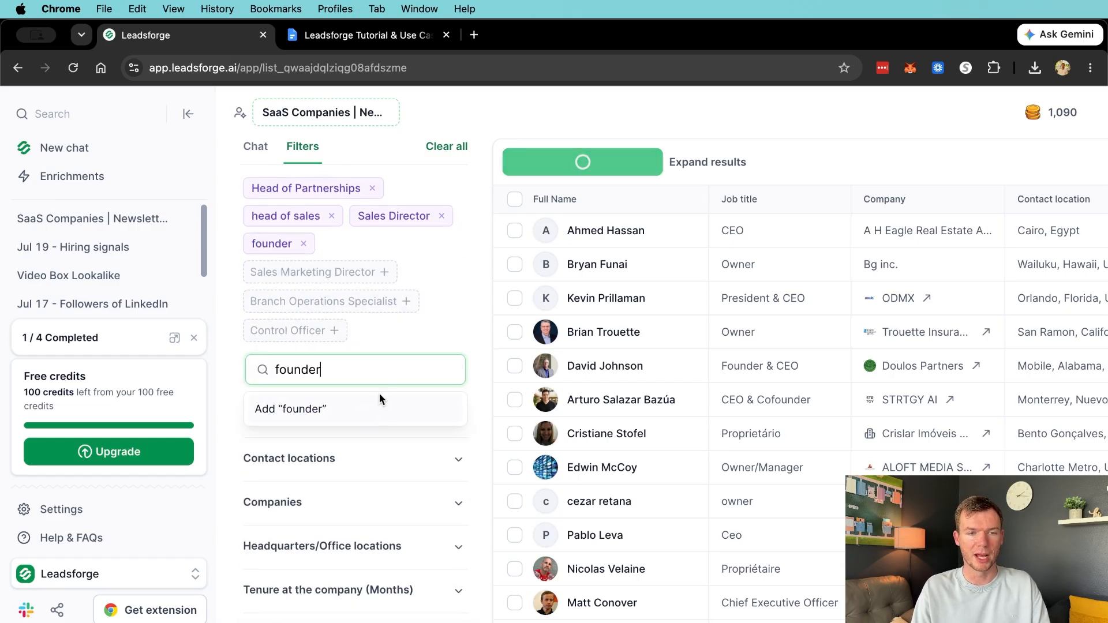
Set the contact locations filter to United States
click(364, 462)
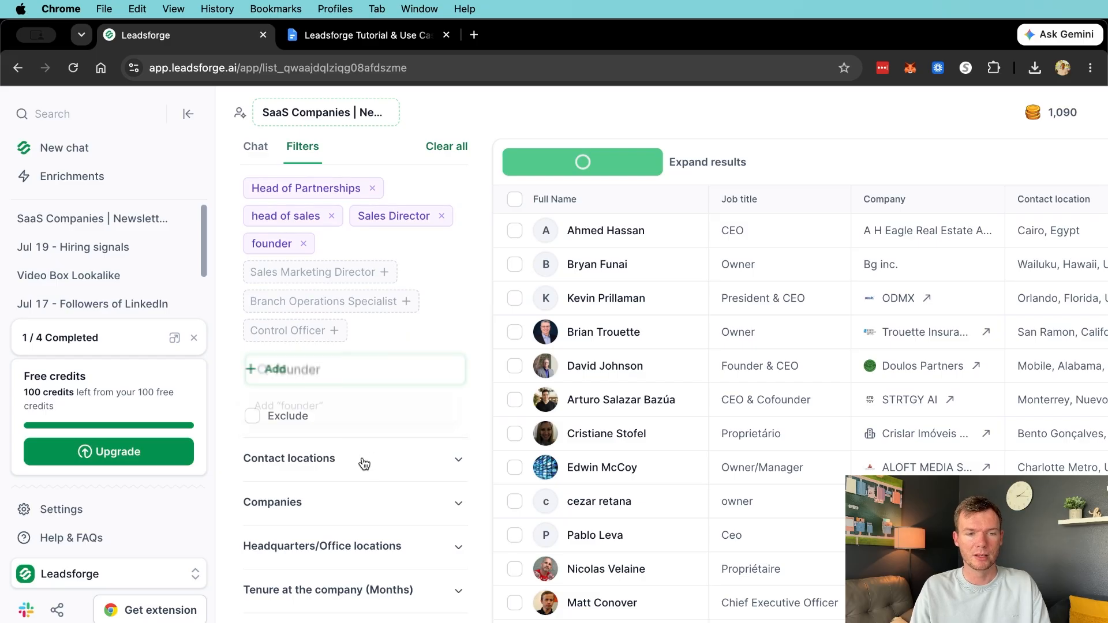
scroll(337, 448, down, 3)
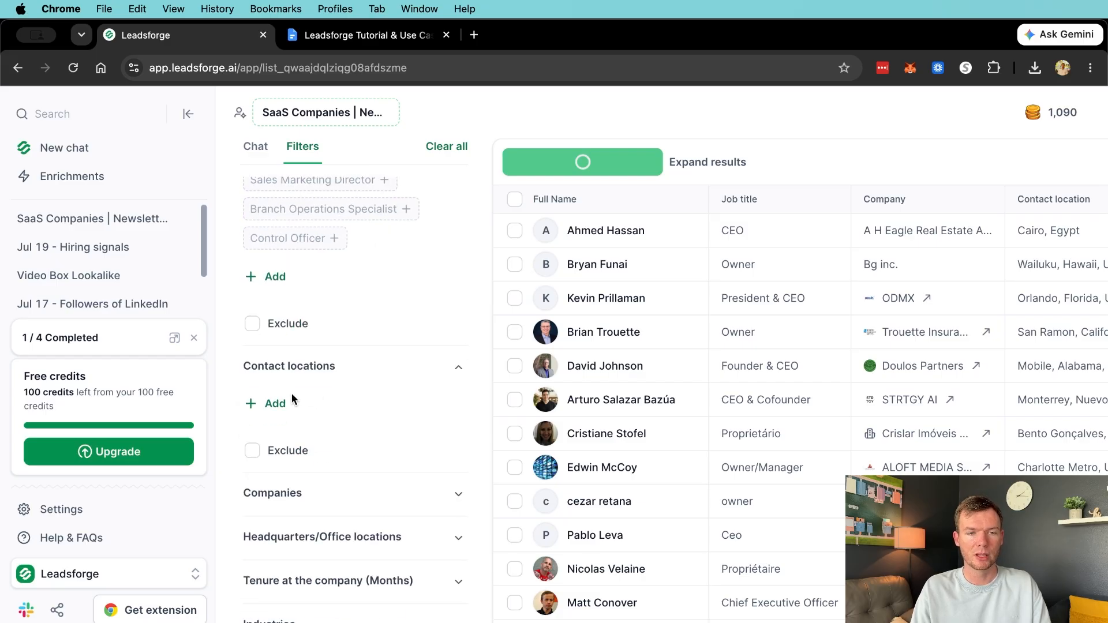
click(279, 403)
text(united states)
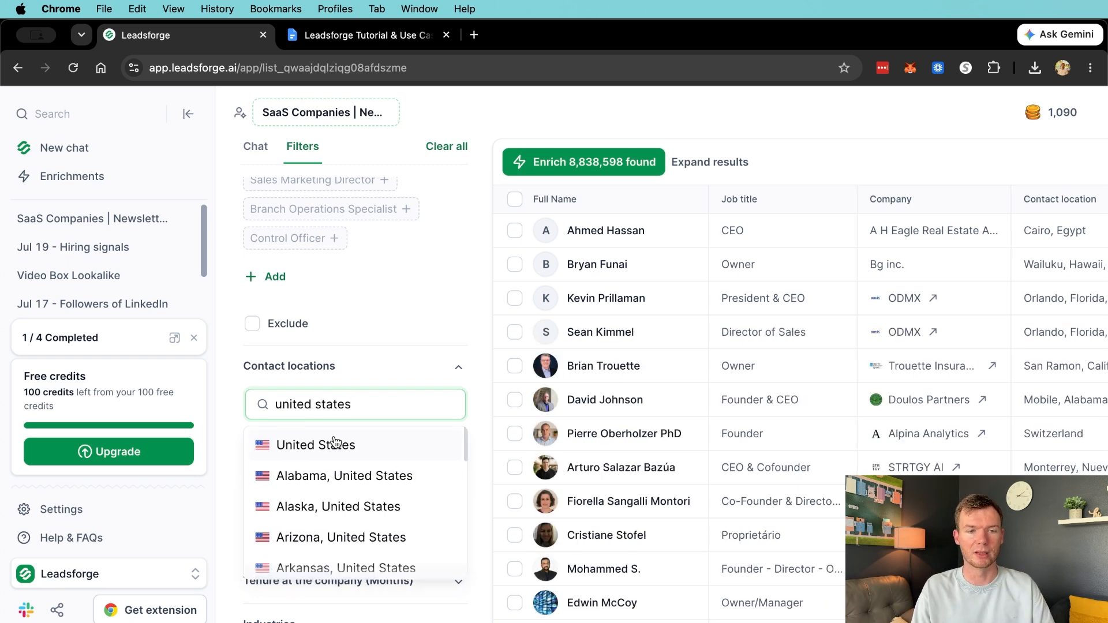
click(334, 445)
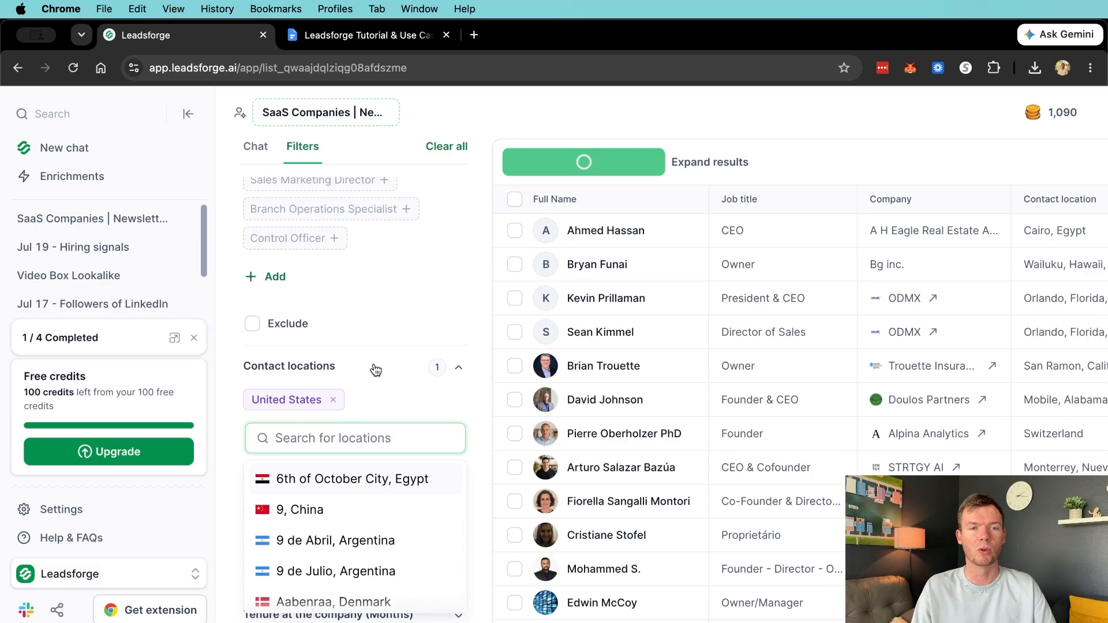
click(473, 379)
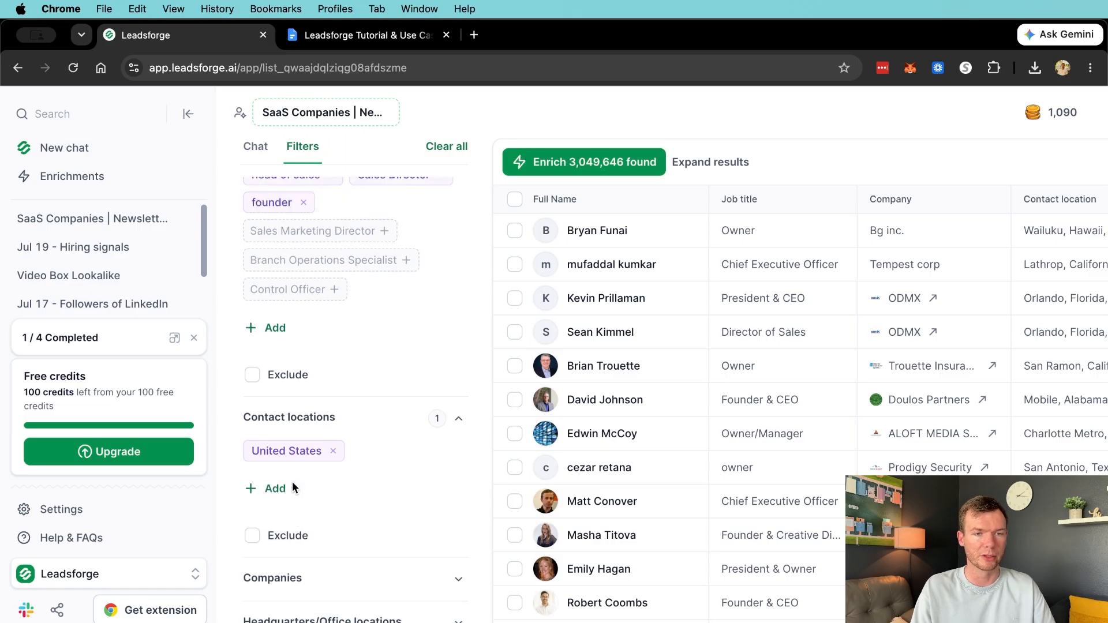
Examine the options of the Companies, Headquarters/Office locations and Tenure at the company filters
scroll(294, 456, up, 6)
scroll(306, 394, down, 3)
scroll(305, 380, down, 5)
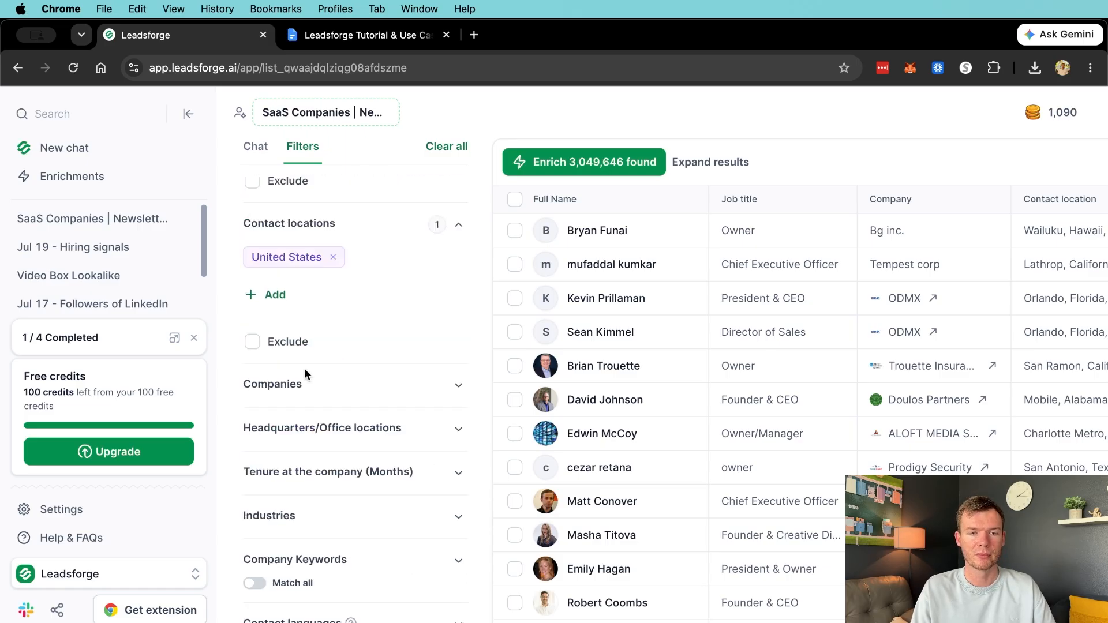
click(317, 346)
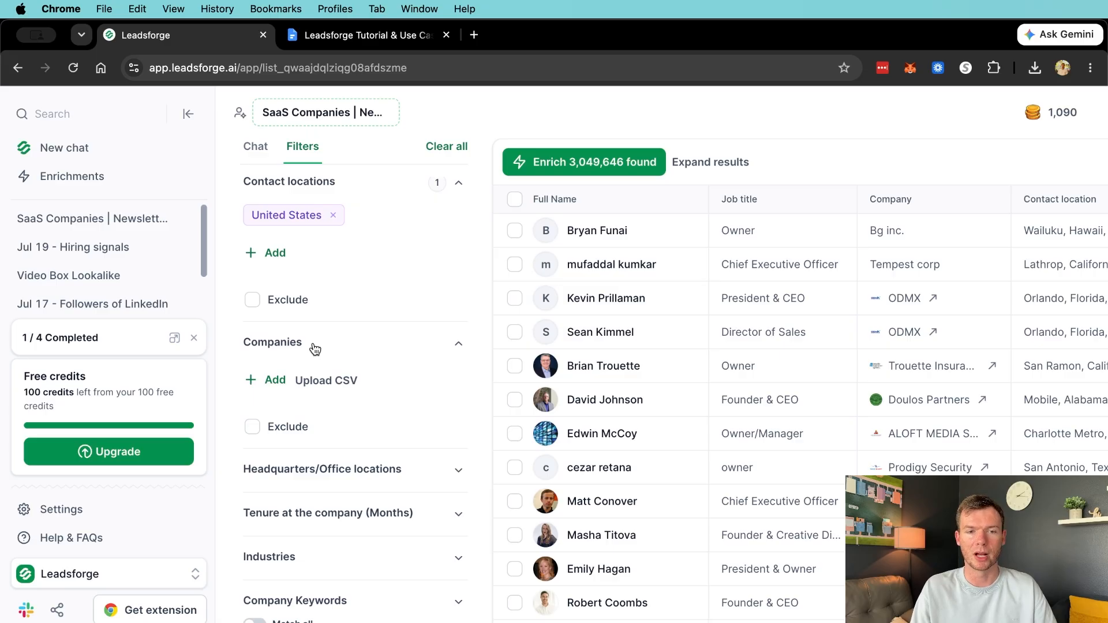
click(315, 347)
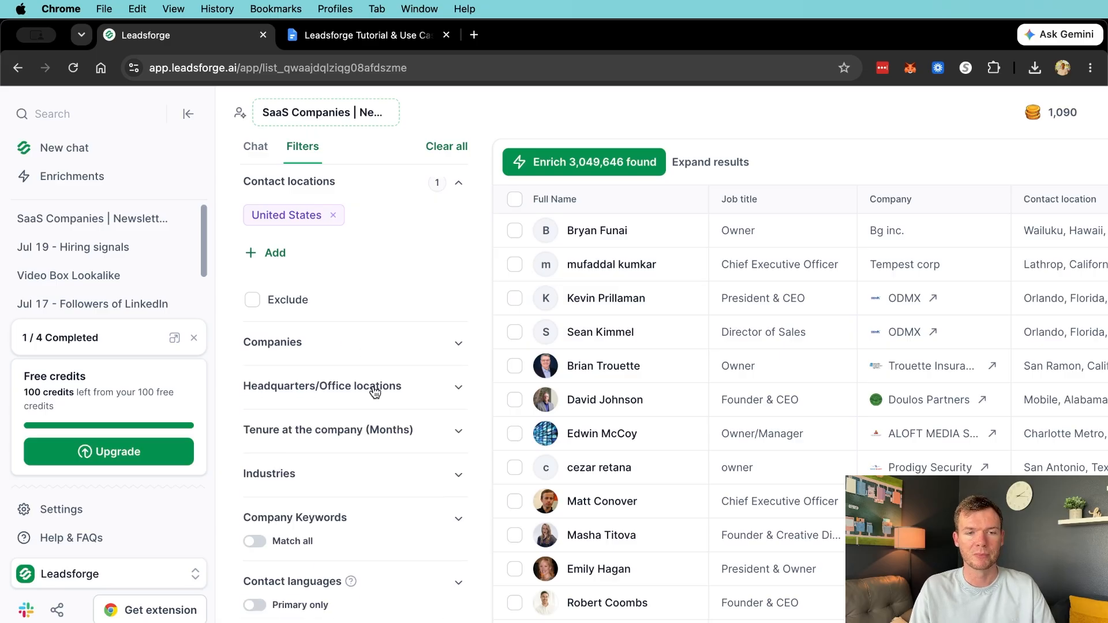
click(375, 390)
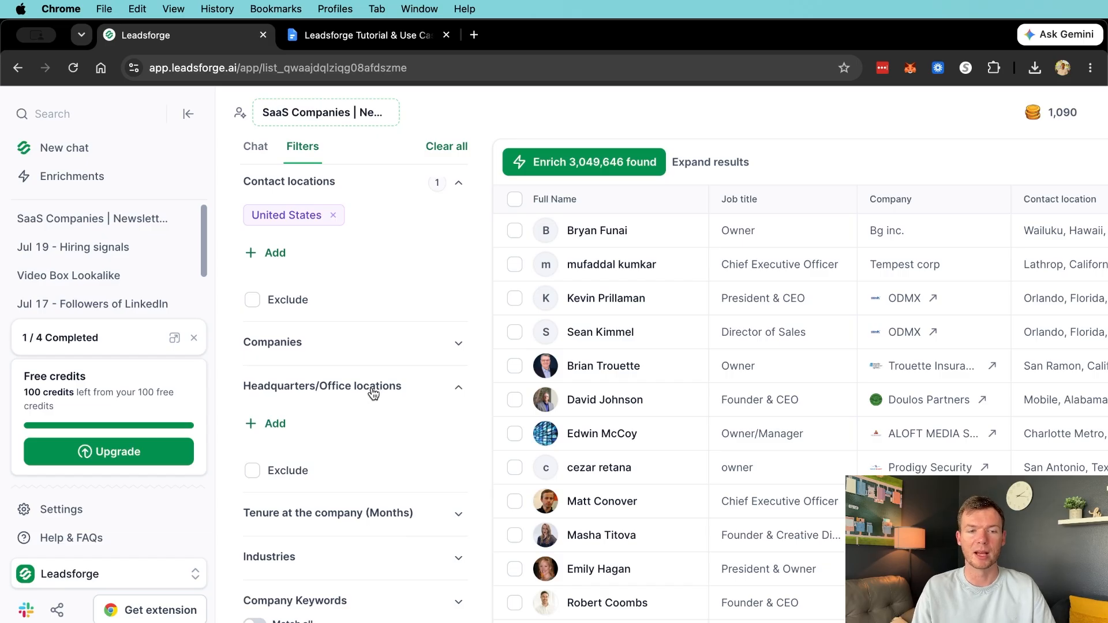
click(372, 393)
click(366, 431)
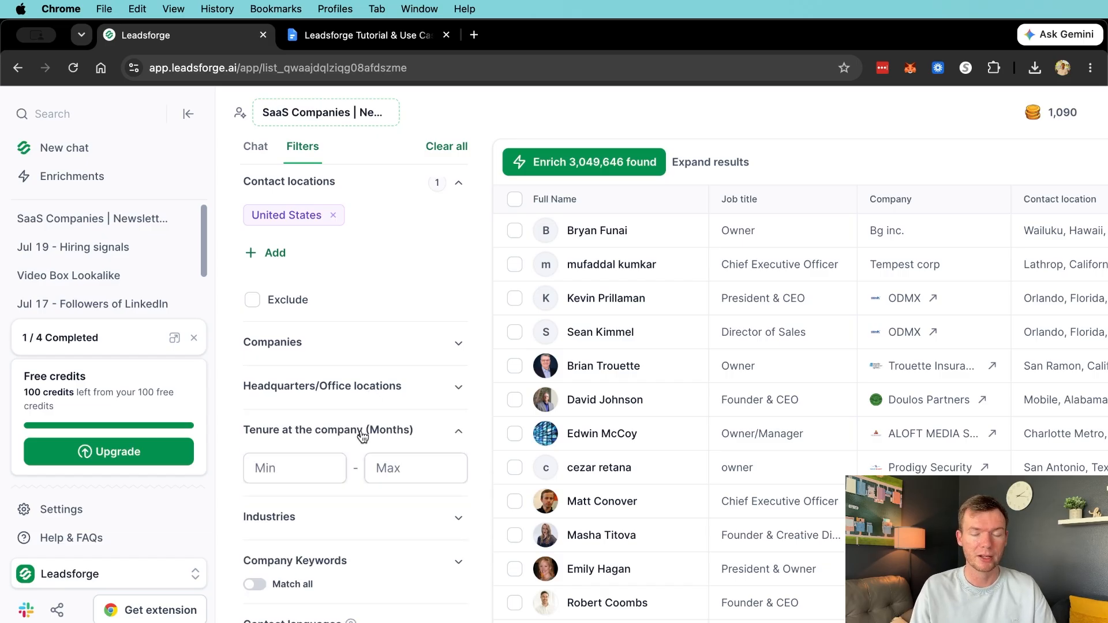
click(360, 437)
Add the software development industry to the industries filter
click(314, 470)
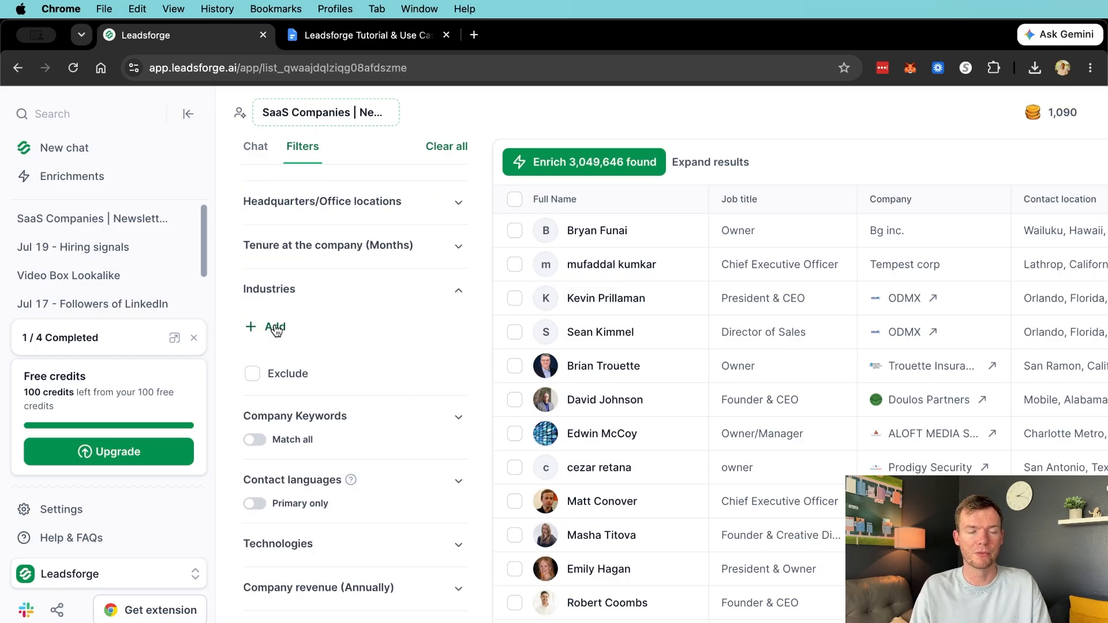
click(274, 326)
text(software)
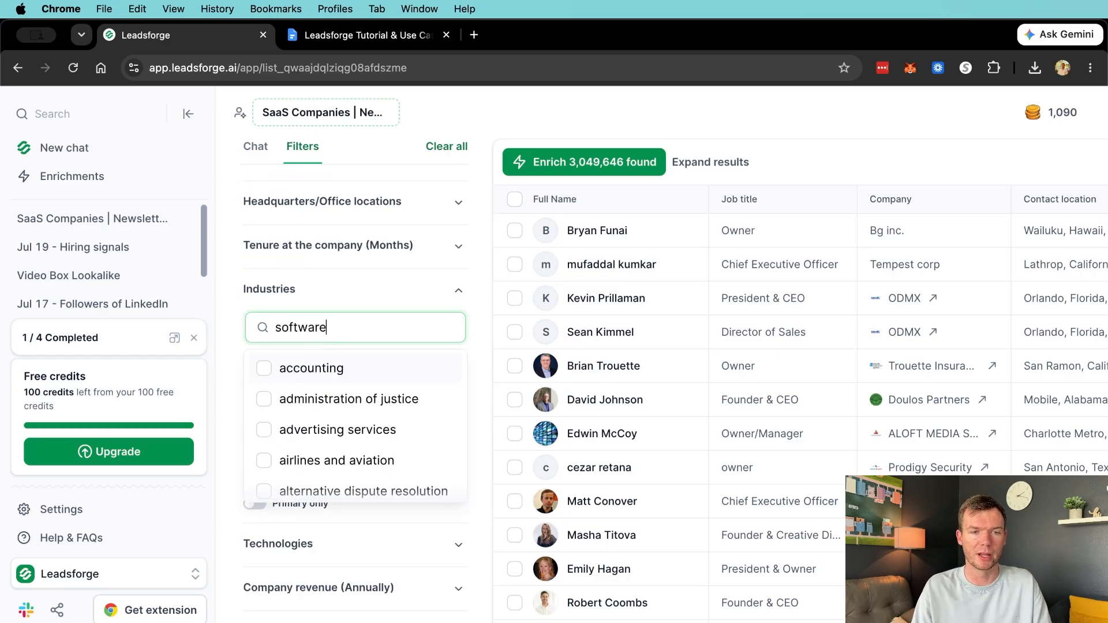
click(343, 367)
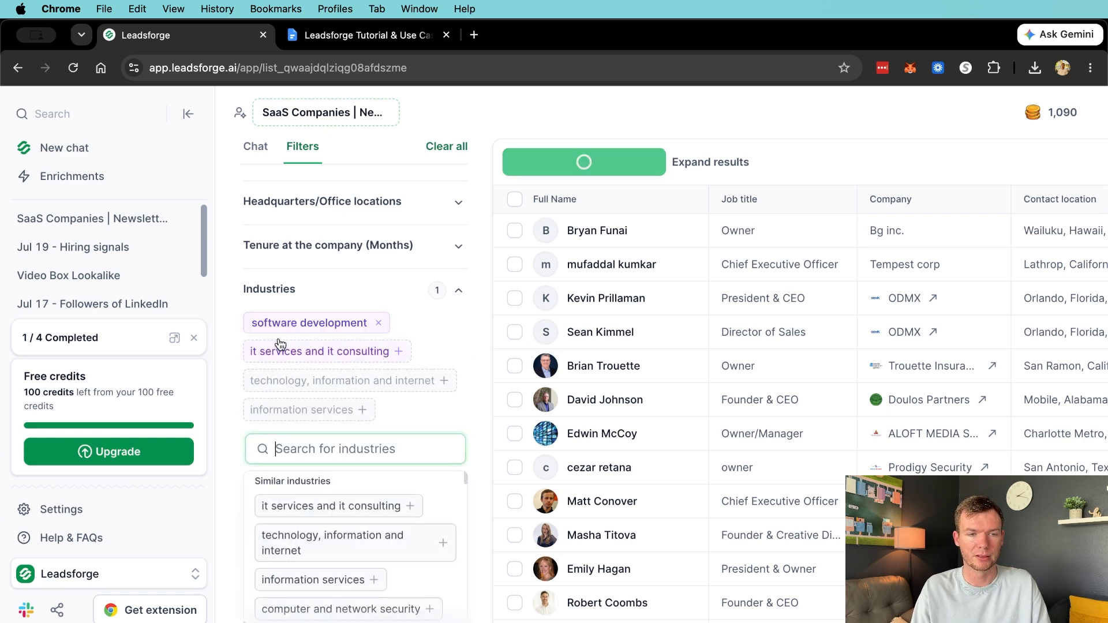
click(235, 321)
scroll(248, 328, down, 3)
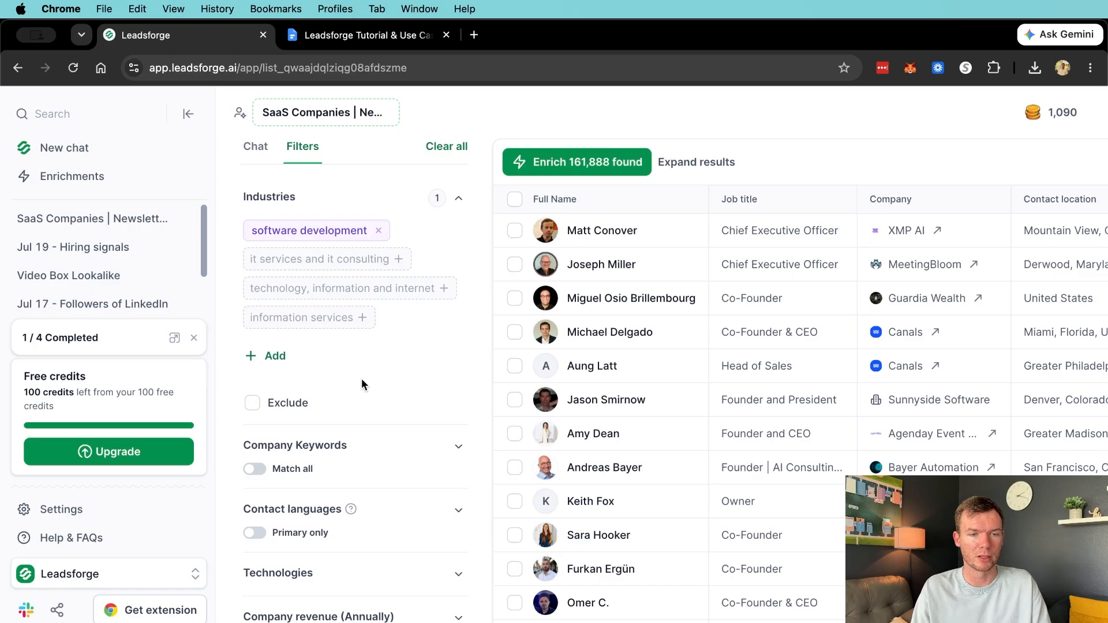
Exclude companies with the keyword "agency" in the company keywords filter
scroll(361, 378, down, 3)
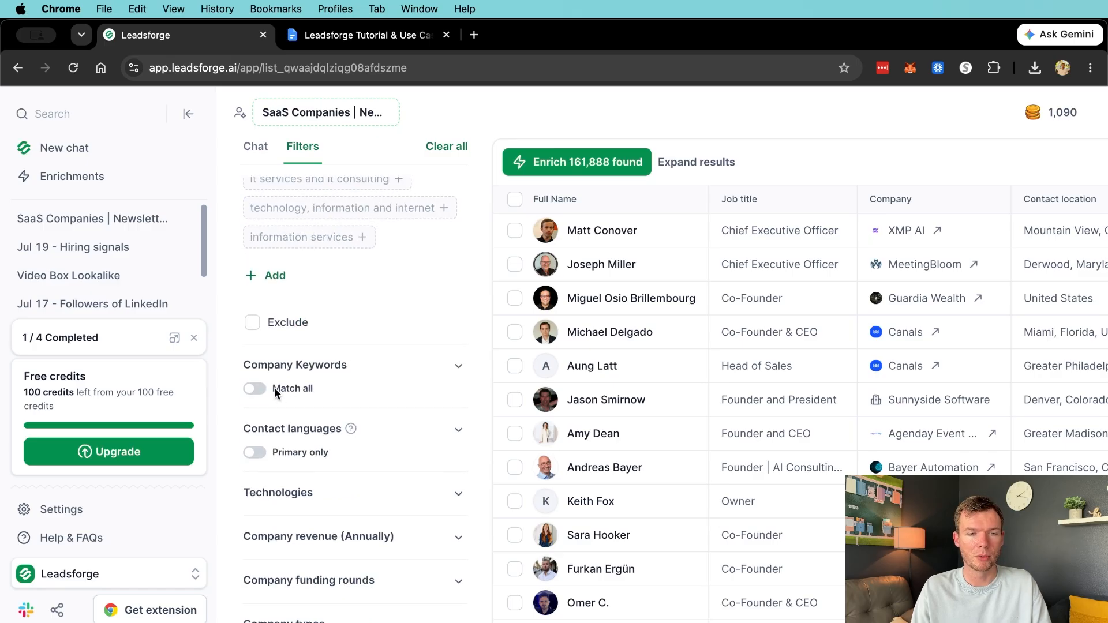
click(428, 370)
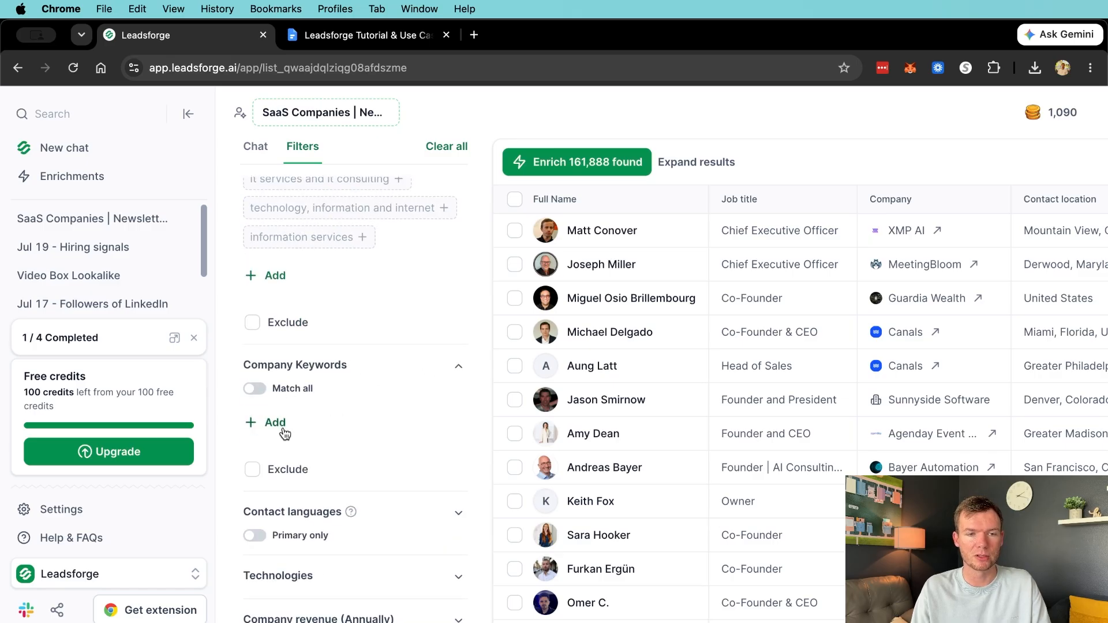
click(263, 470)
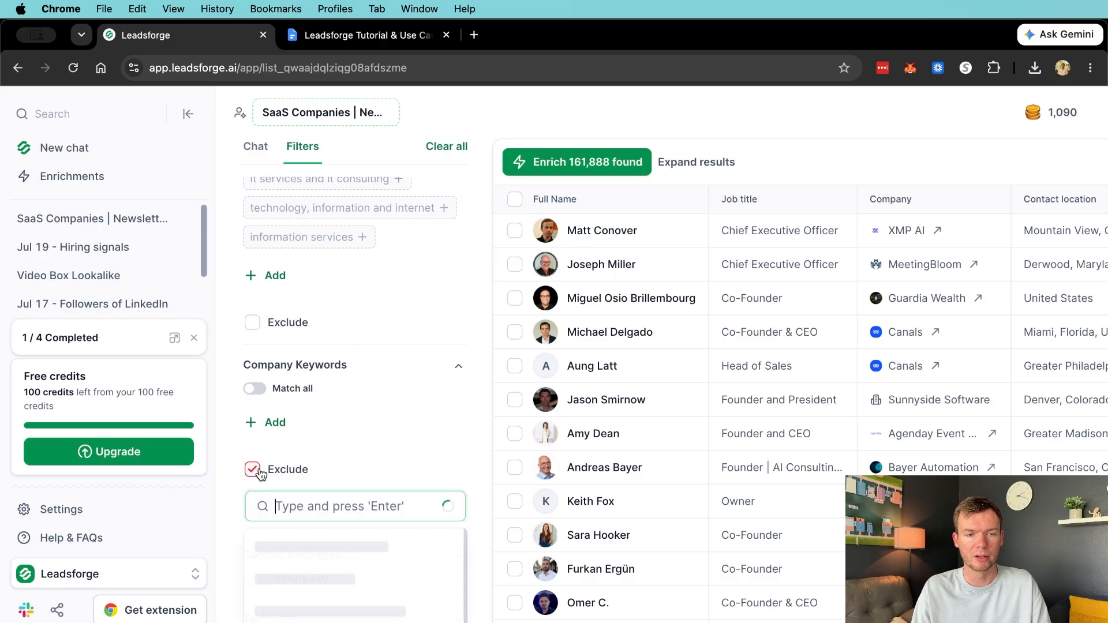
text(agency)
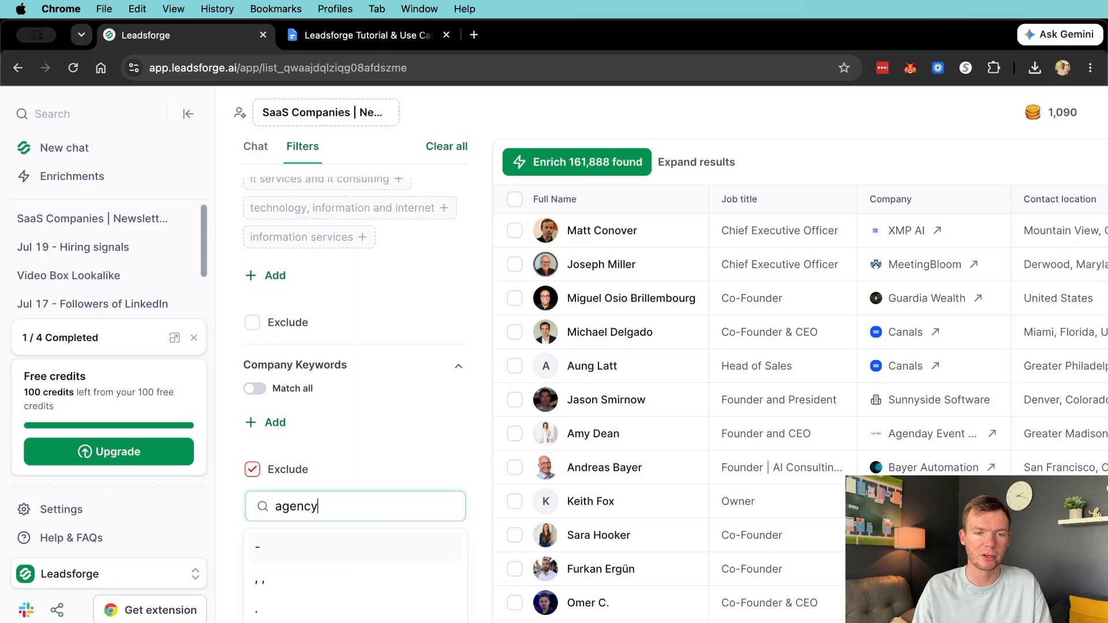
scroll(313, 502, down, 3)
click(321, 457)
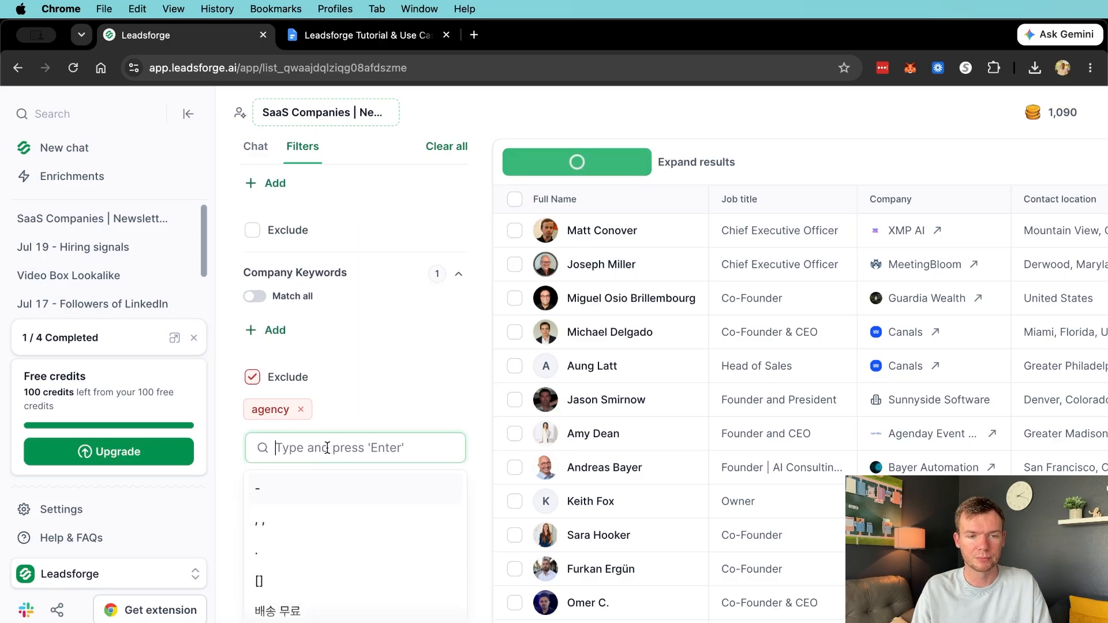
click(397, 356)
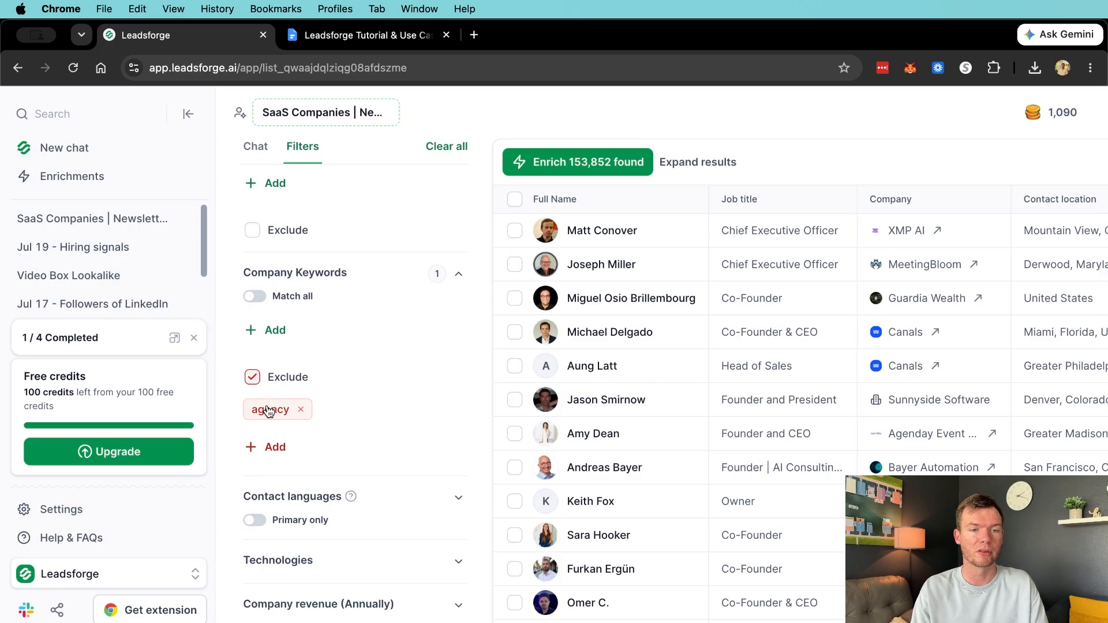
Examine the Technologies filter and the list of rounds offered by the Company funding rounds filter
scroll(289, 383, down, 3)
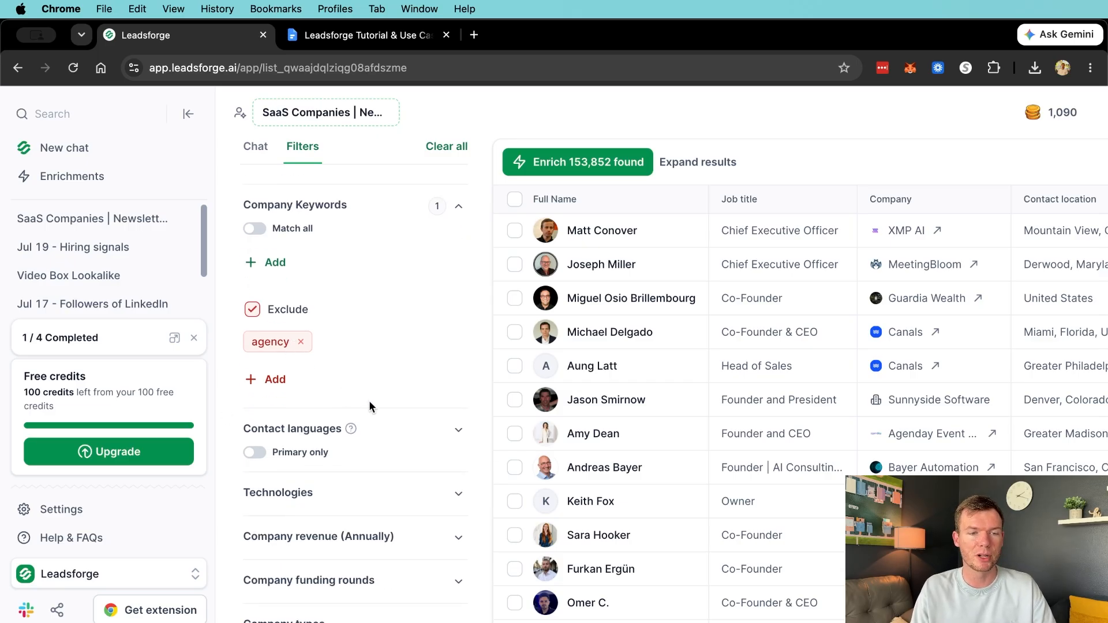
click(375, 492)
click(385, 492)
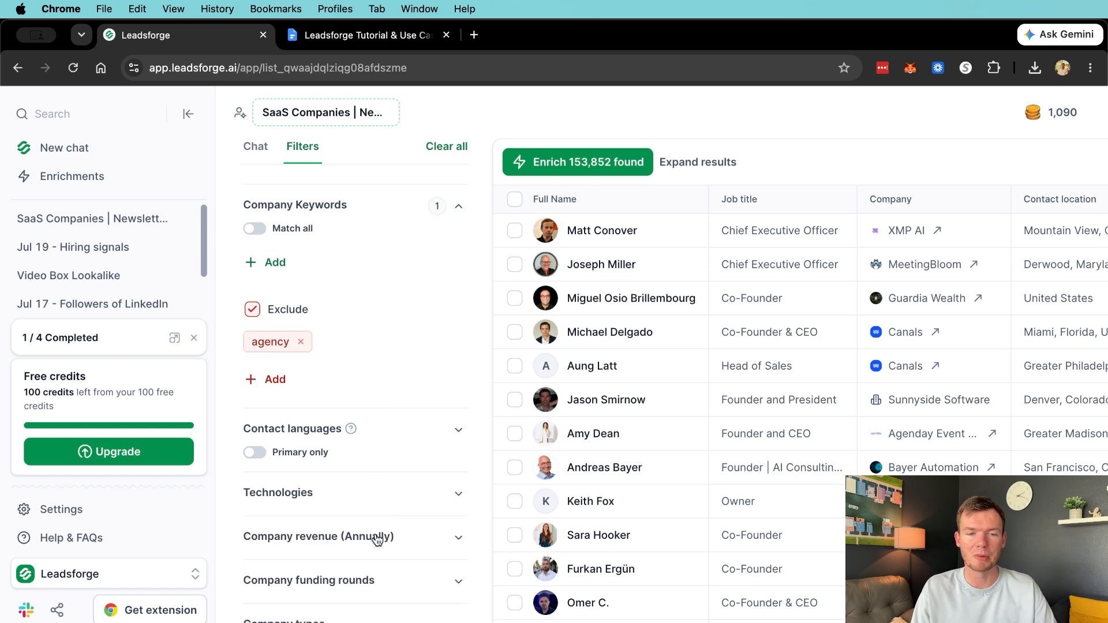
click(389, 580)
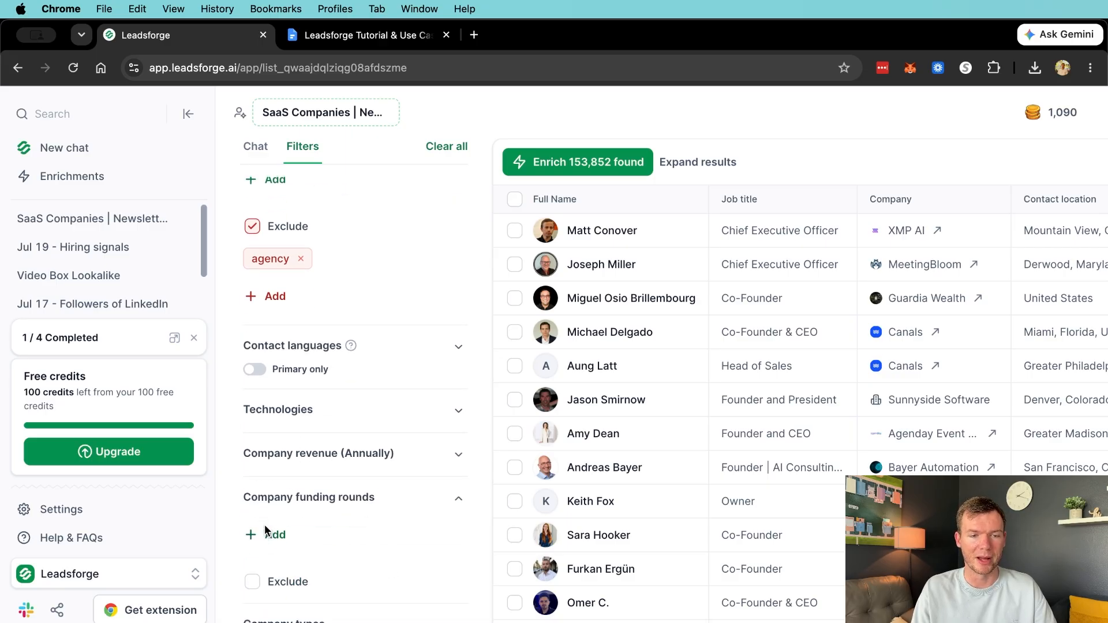
click(264, 525)
scroll(346, 433, down, 5)
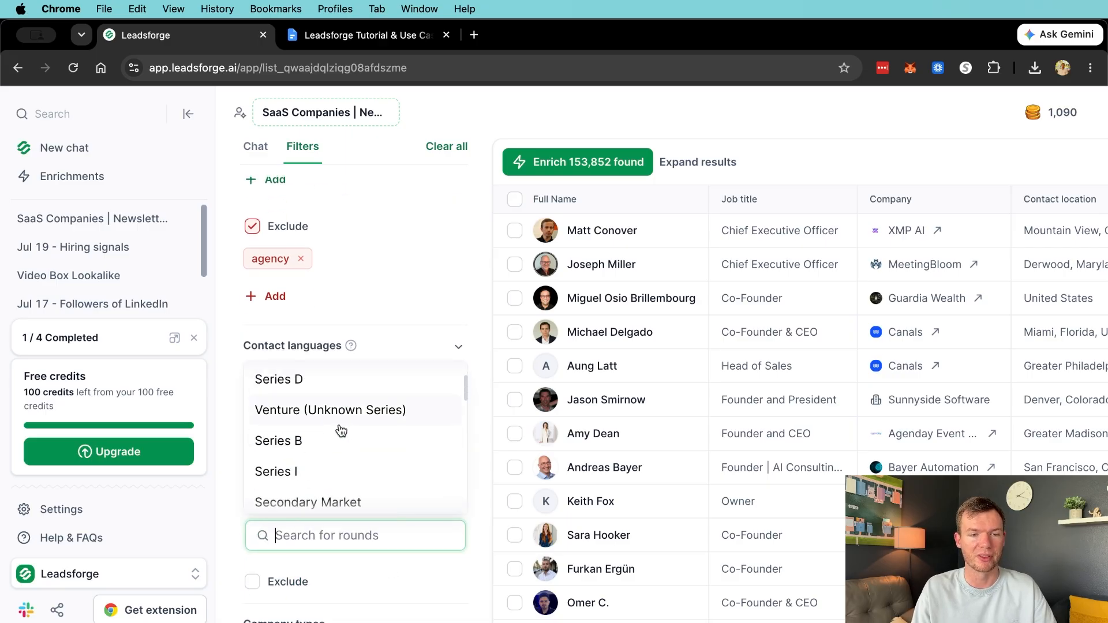
click(223, 498)
click(362, 497)
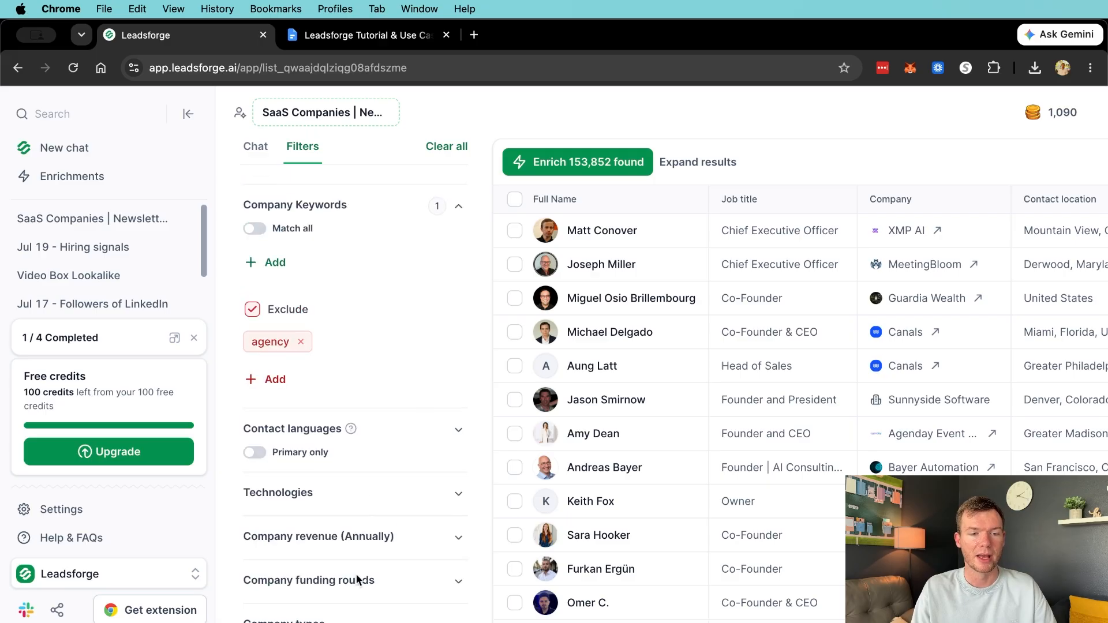
Check the choices of the Company types filter without selecting any
scroll(362, 614, down, 2)
click(268, 575)
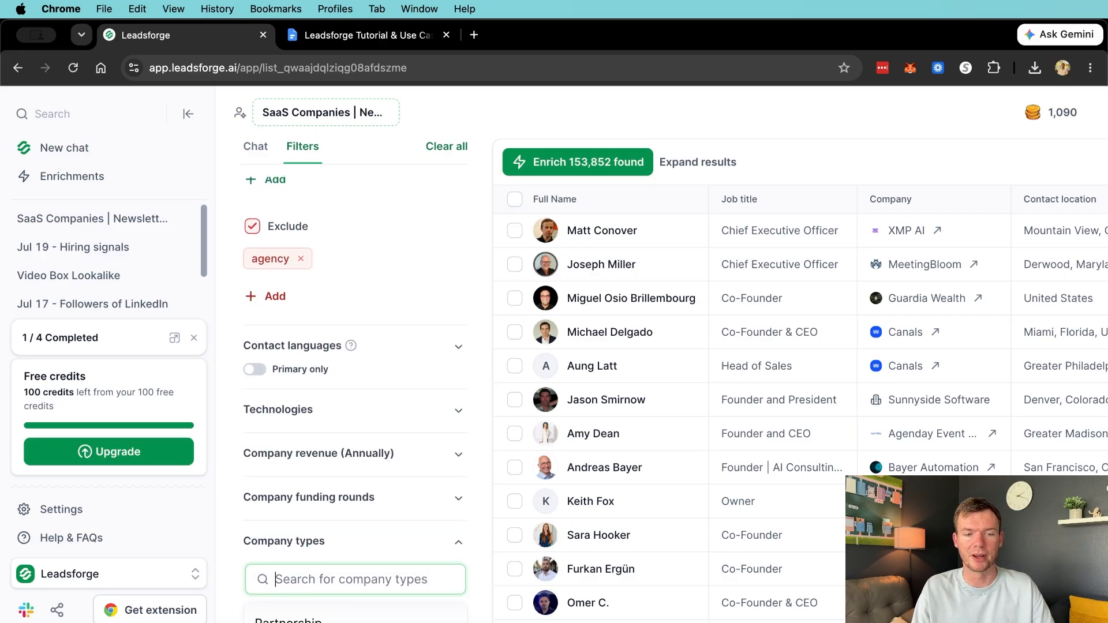
click(222, 532)
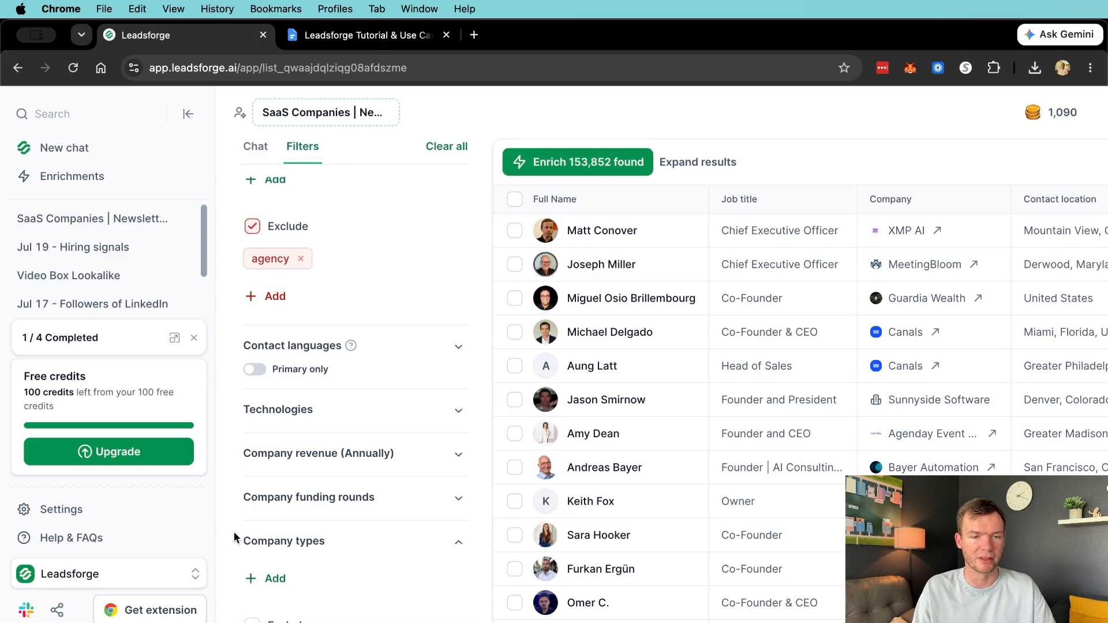
scroll(283, 543, up, 2)
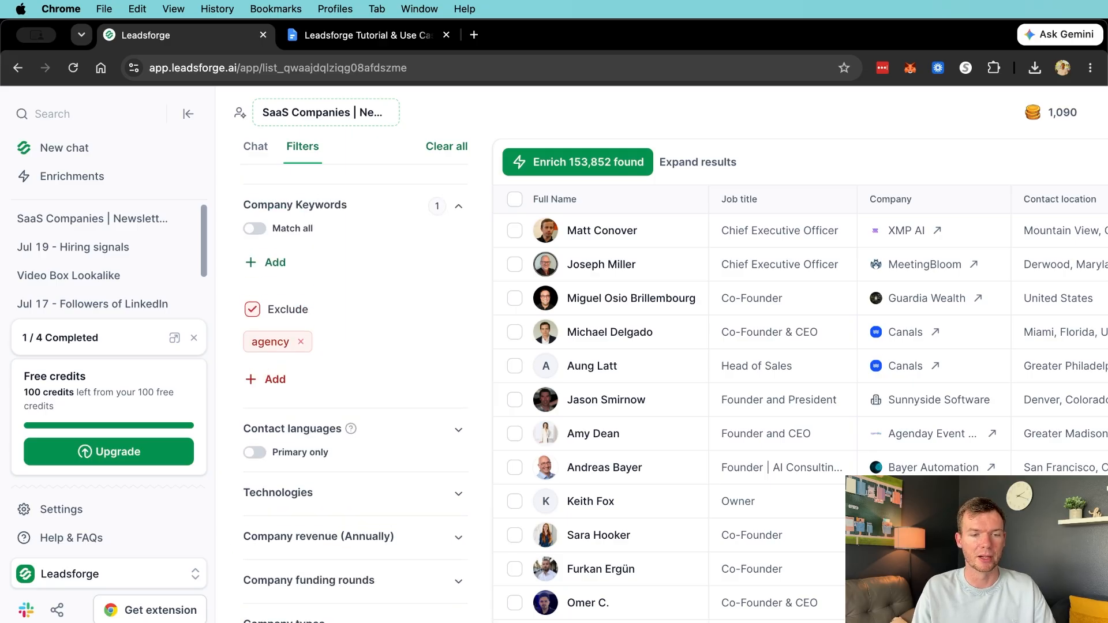
Limit the company size to between 5 and 1,000 employees
scroll(333, 403, down, 5)
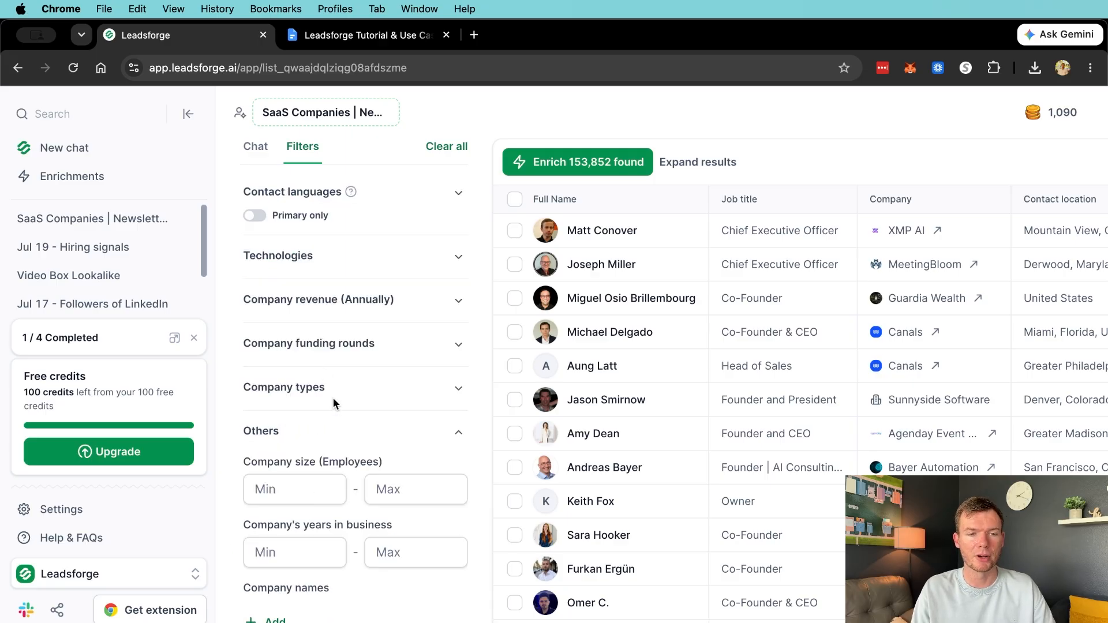
click(305, 487)
text(5)
click(410, 492)
text(1000)
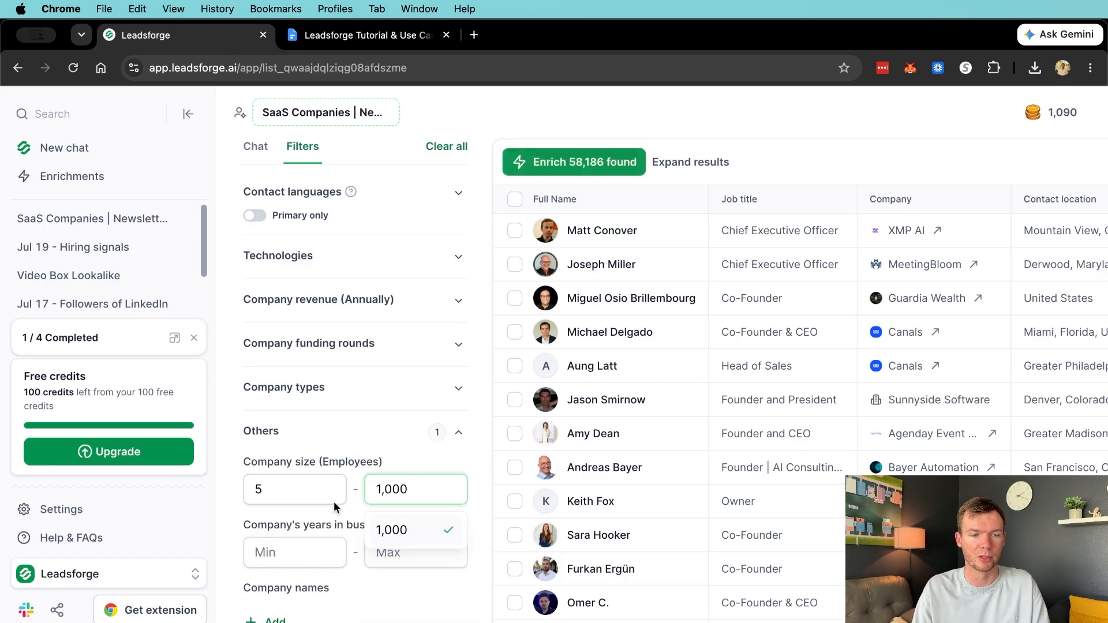
Set up an enrichment of the found leads for 10 contacts, adding LinkedIn to the work email lookup
click(587, 163)
click(486, 406)
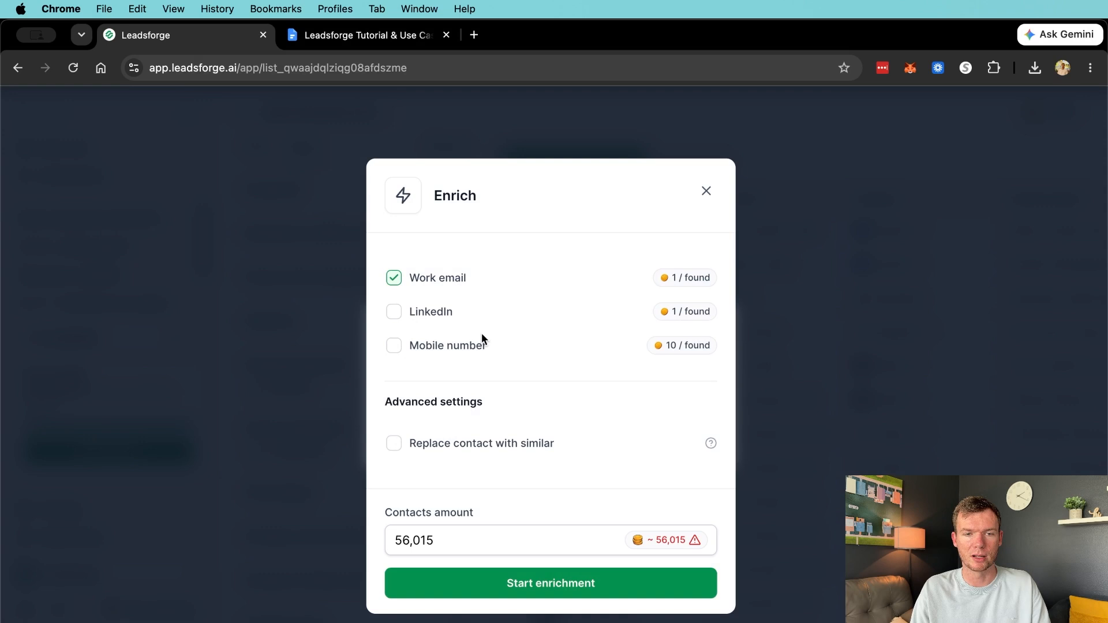
click(551, 536)
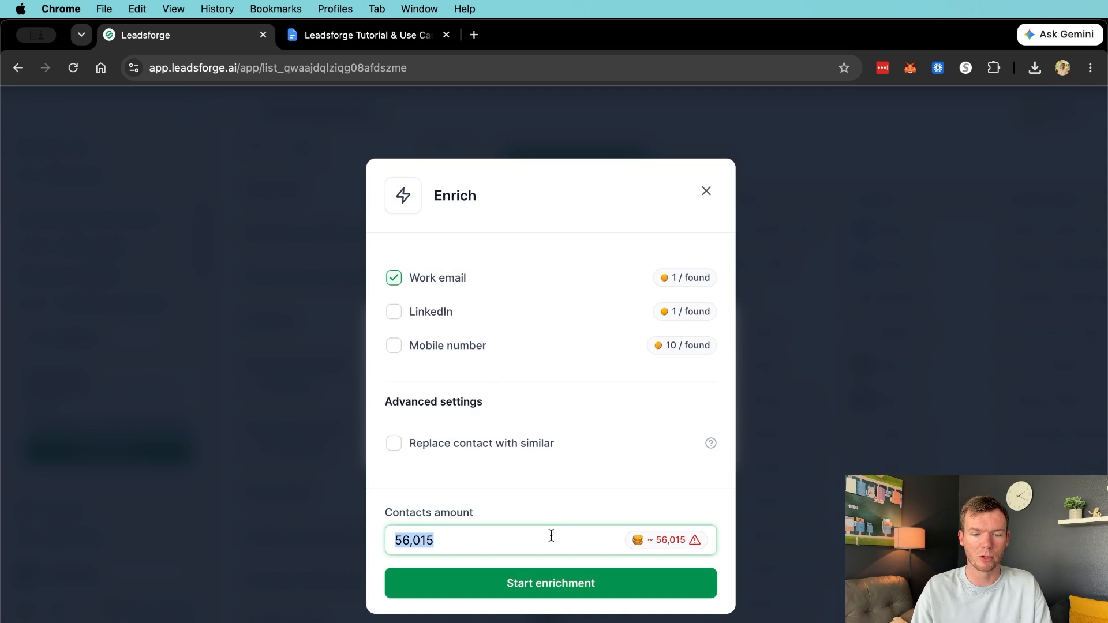
text(10)
click(420, 313)
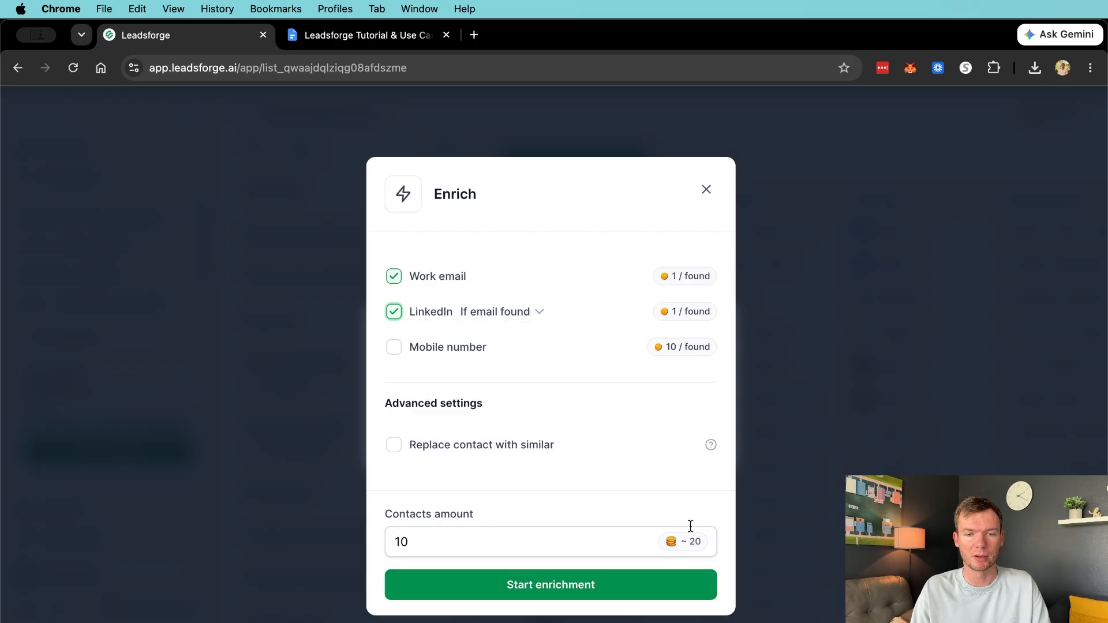
Start the enrichment of the 10 contacts and dismiss the notification about its completion
click(564, 585)
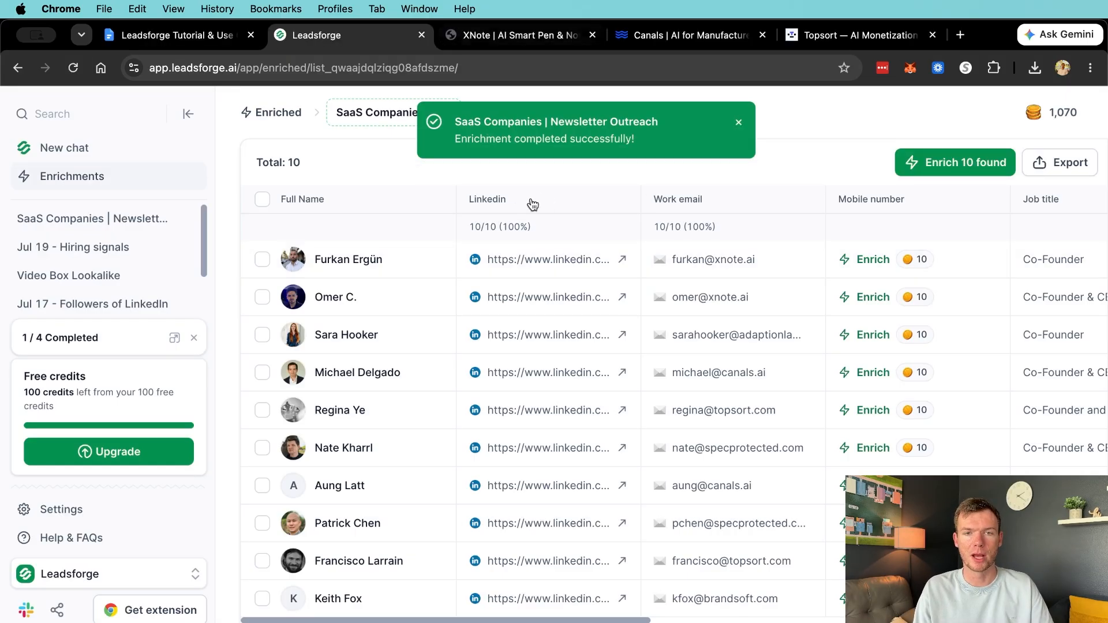
click(738, 122)
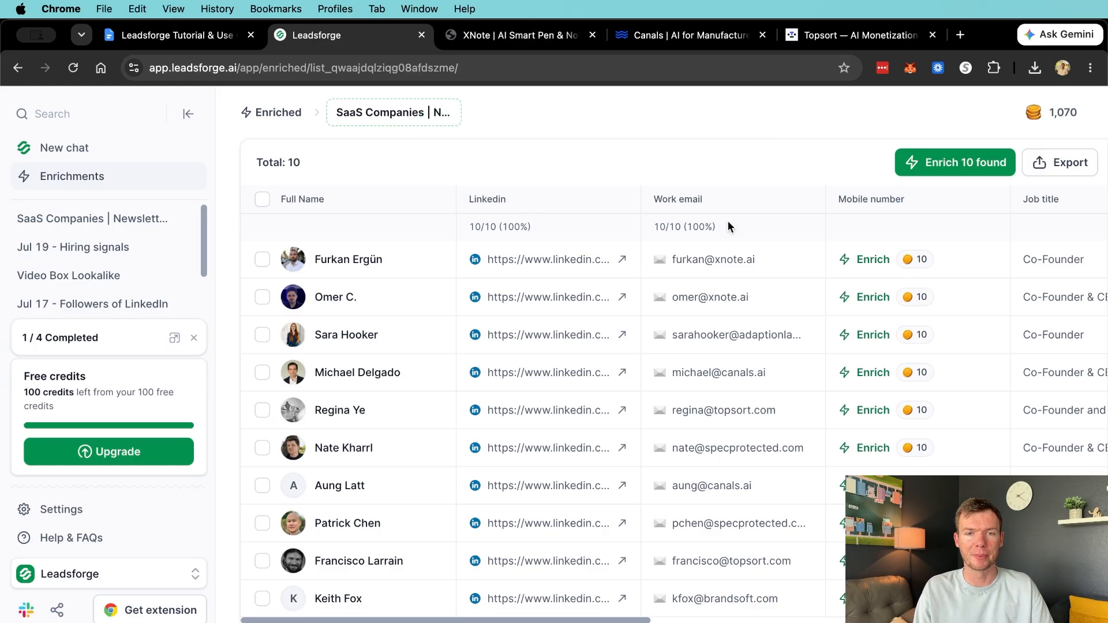
Review the XNote and Canals websites to see what these enriched companies offer
click(514, 36)
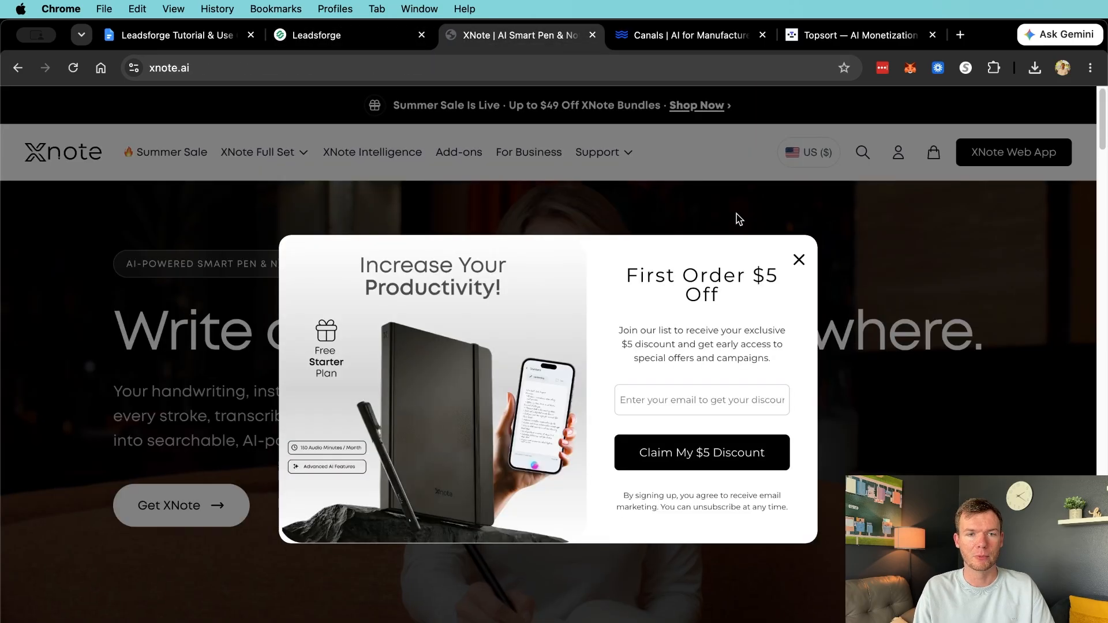
click(799, 259)
scroll(566, 240, down, 10)
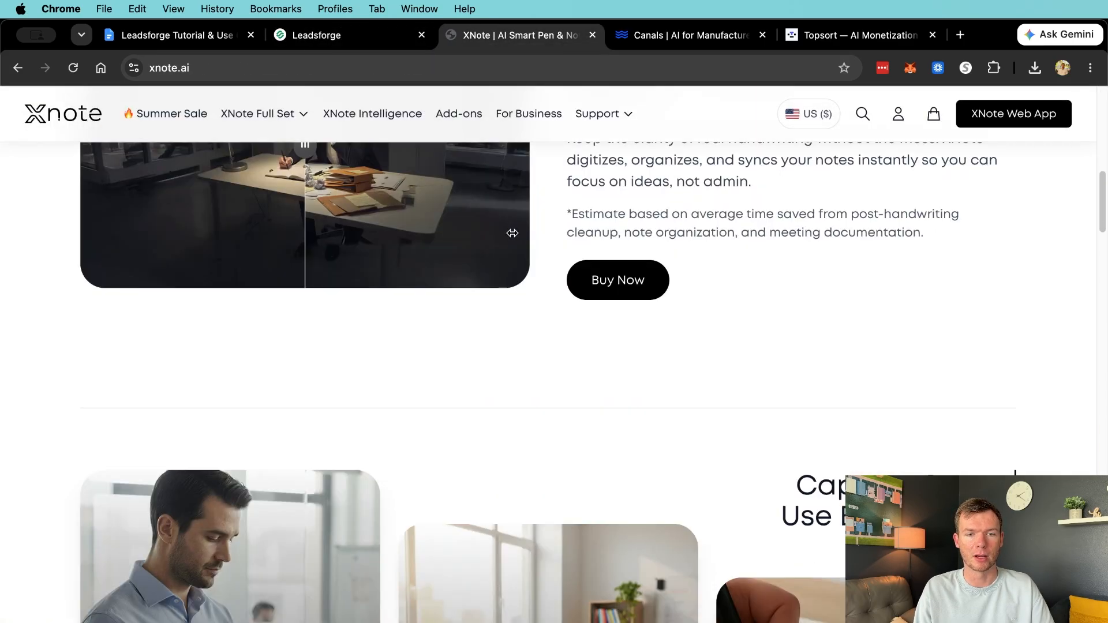
click(667, 37)
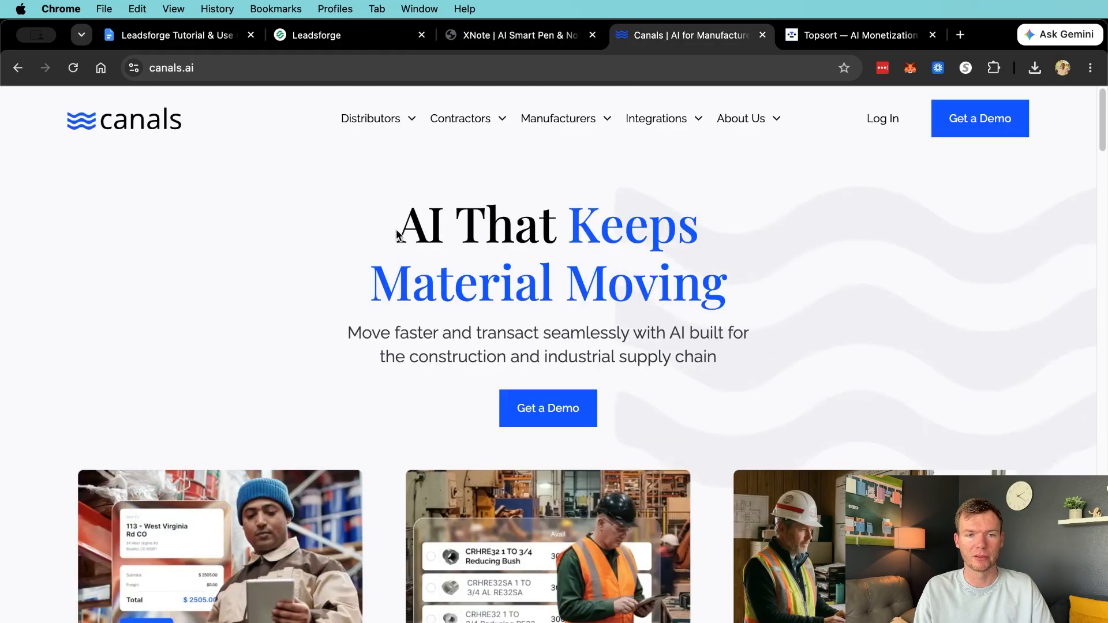
drag(396, 233, 775, 331)
scroll(683, 243, down, 3)
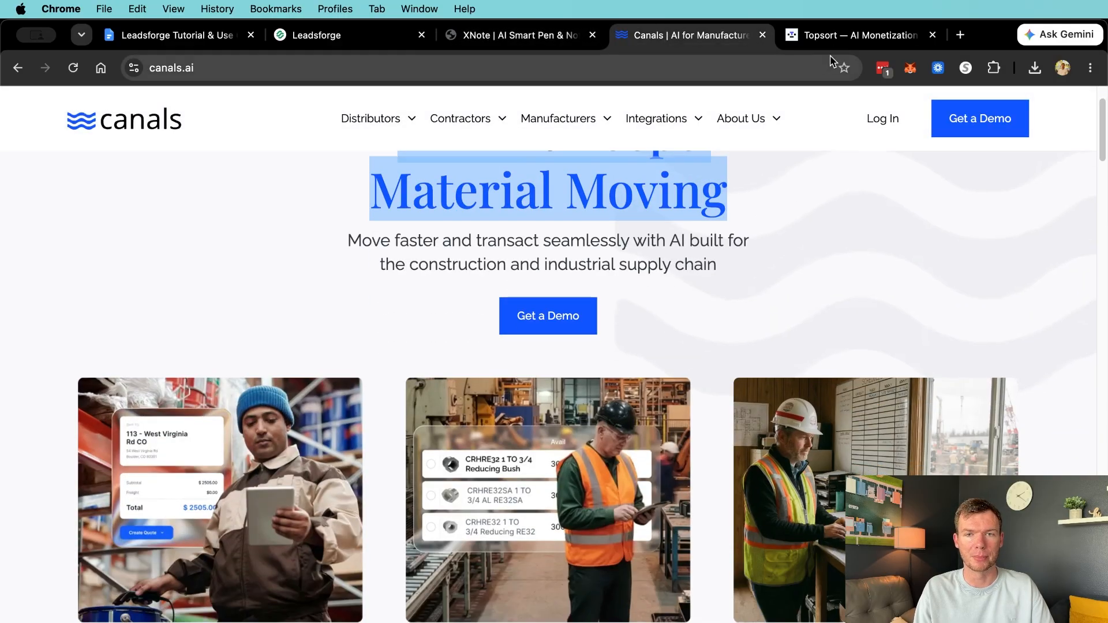
Review the headline on the Topsort website to see what the company offers
click(831, 36)
scroll(140, 290, down, 3)
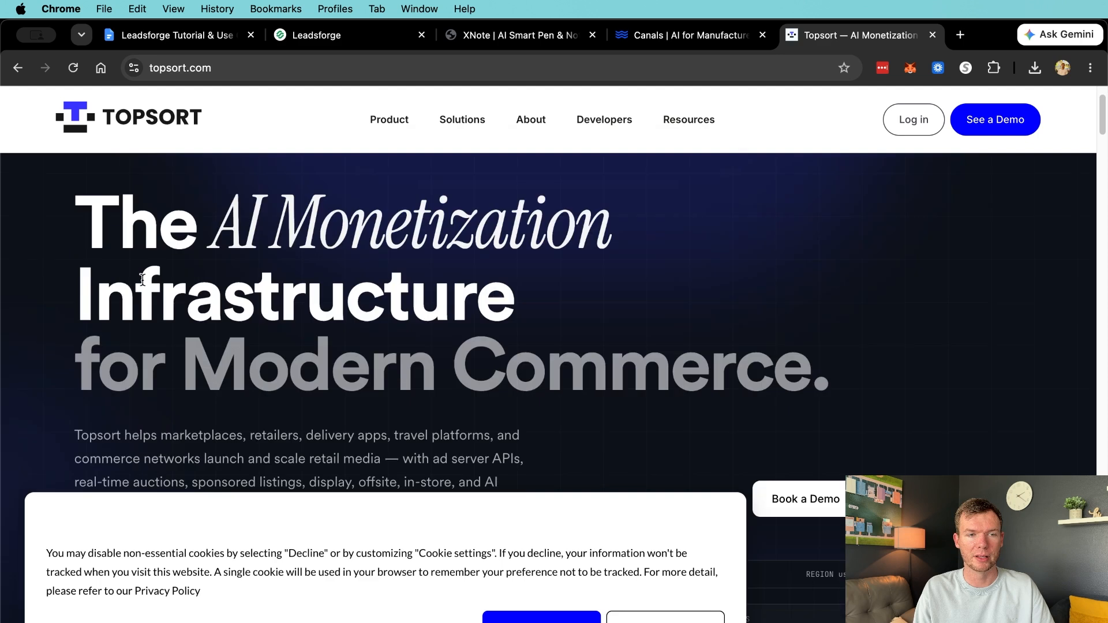
triple_click(546, 265)
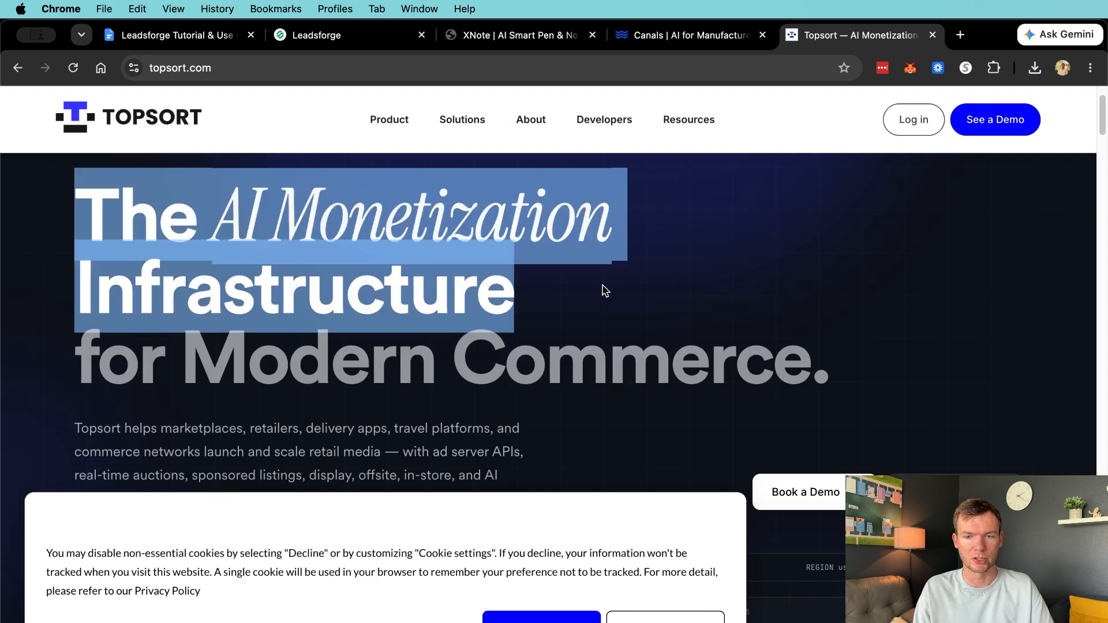
click(602, 289)
scroll(601, 286, up, 3)
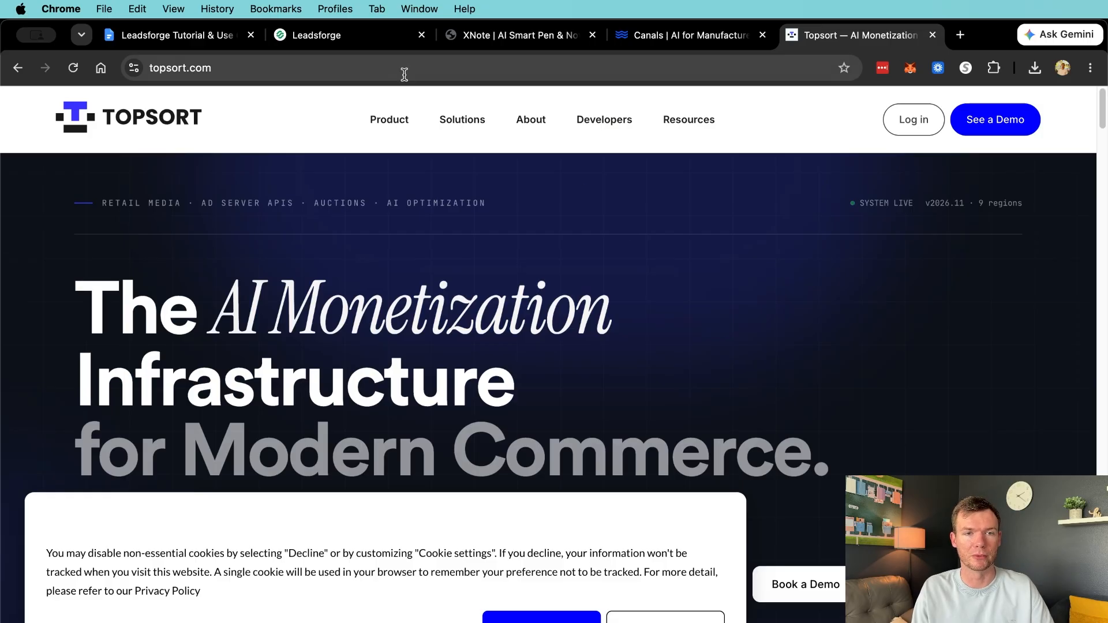
Return to the enriched SaaS Companies list in Leadsforge and open its export options
click(389, 36)
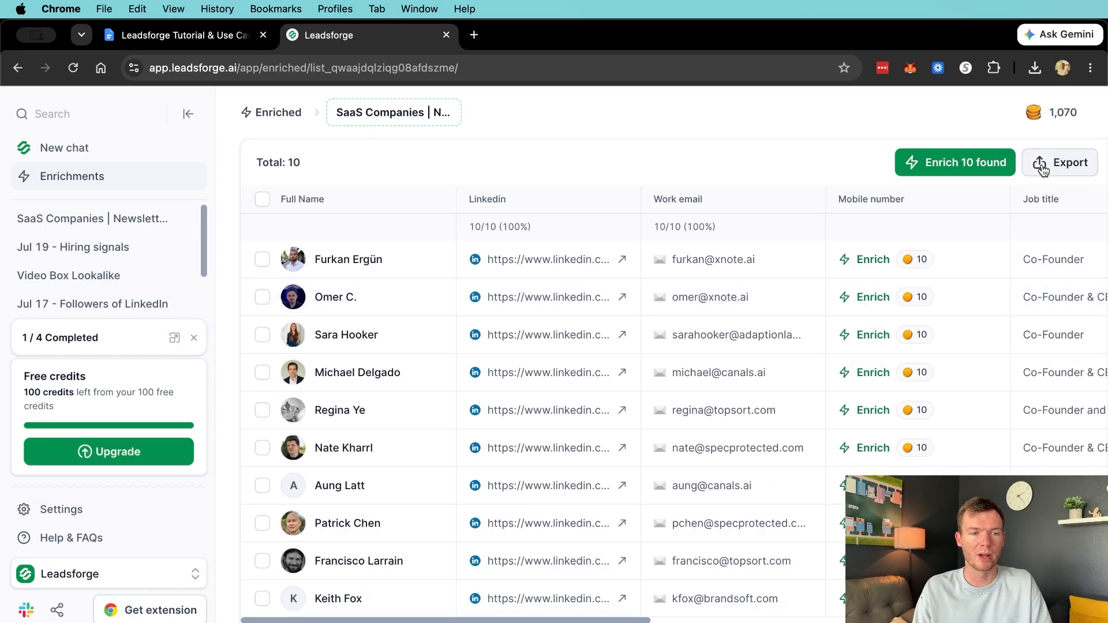
click(1045, 167)
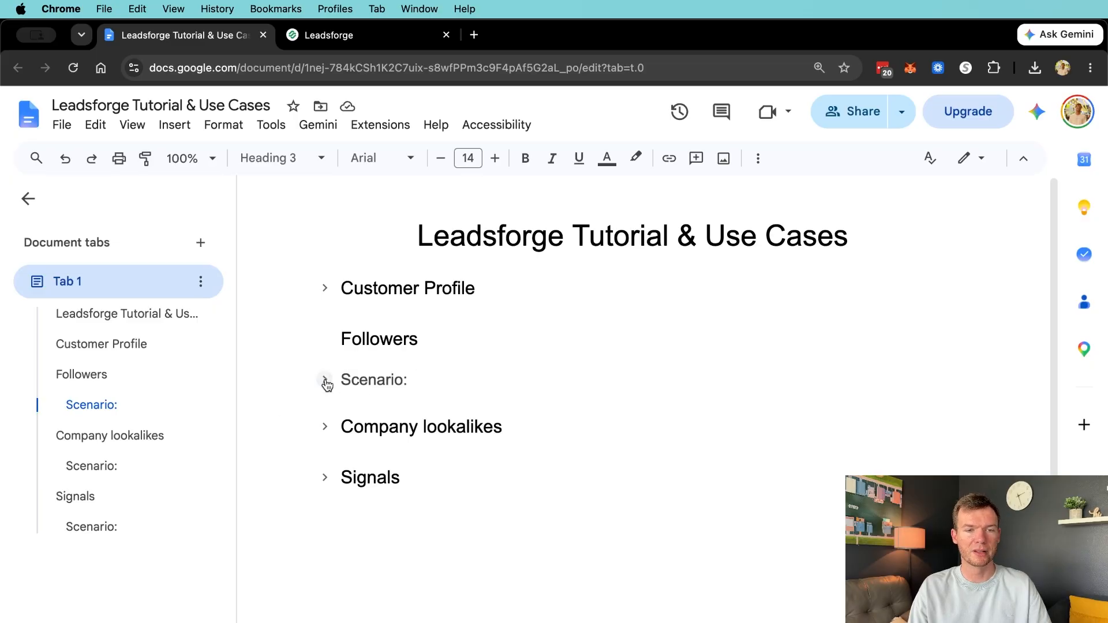
Expand the Scenario under Followers in the tutorial document and review its service and ICP points
click(327, 379)
drag(430, 406, 496, 403)
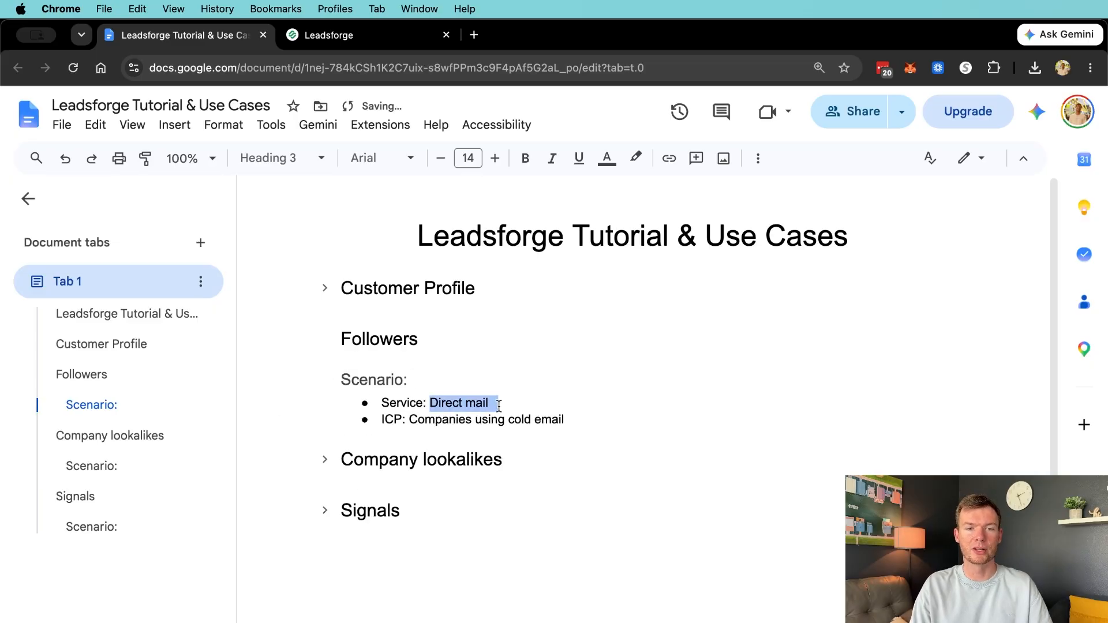
click(507, 407)
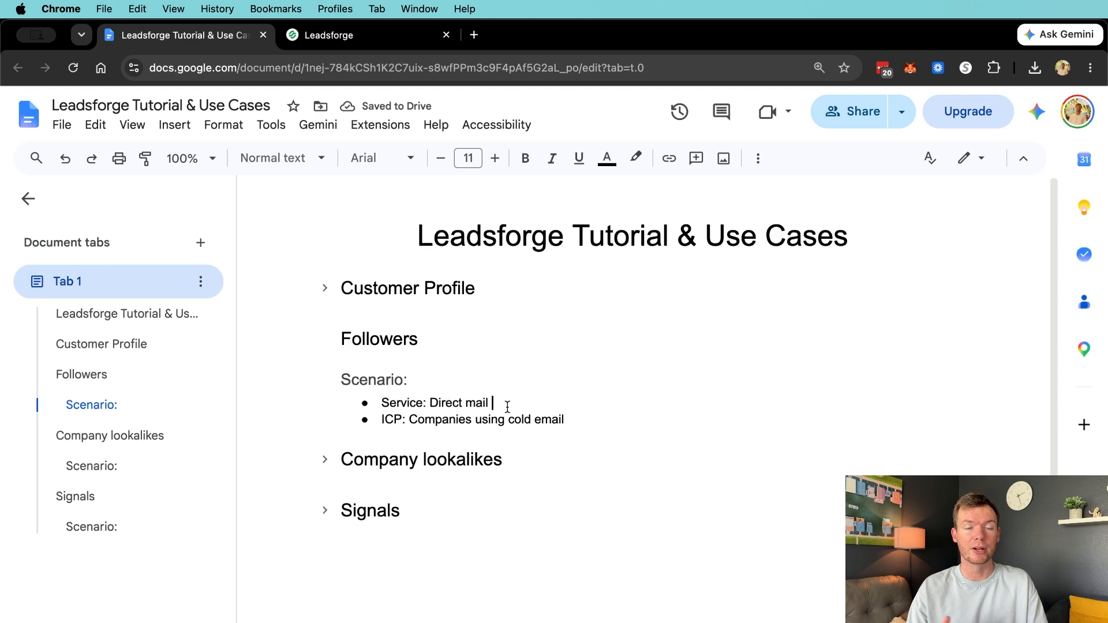
click(508, 406)
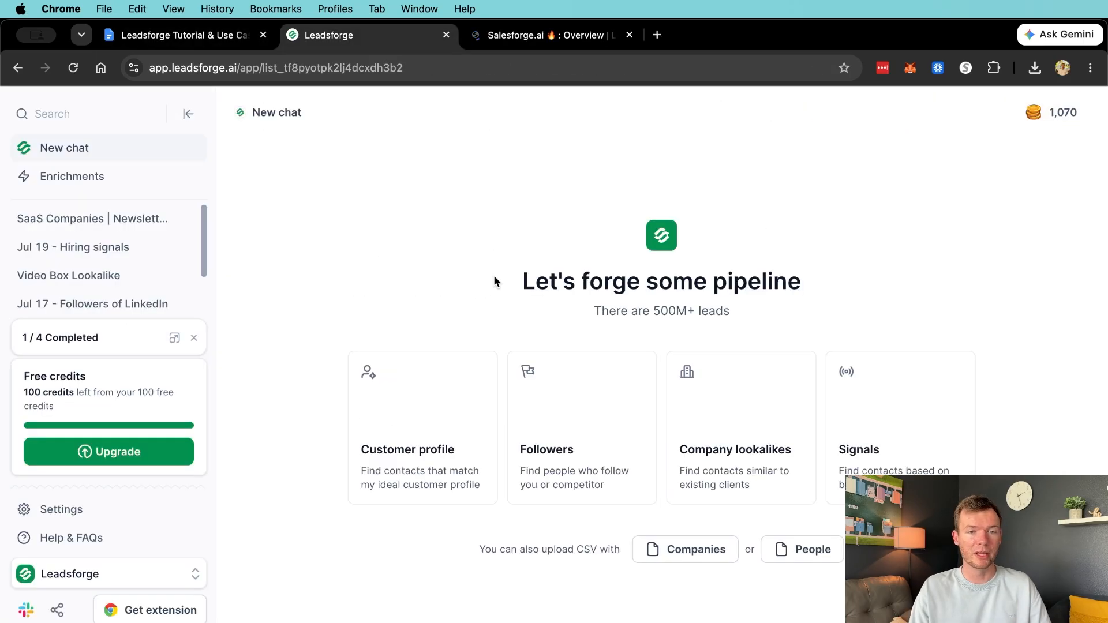
Start a Followers search in Leadsforge and name the list "Followers of Salesforge"
click(572, 439)
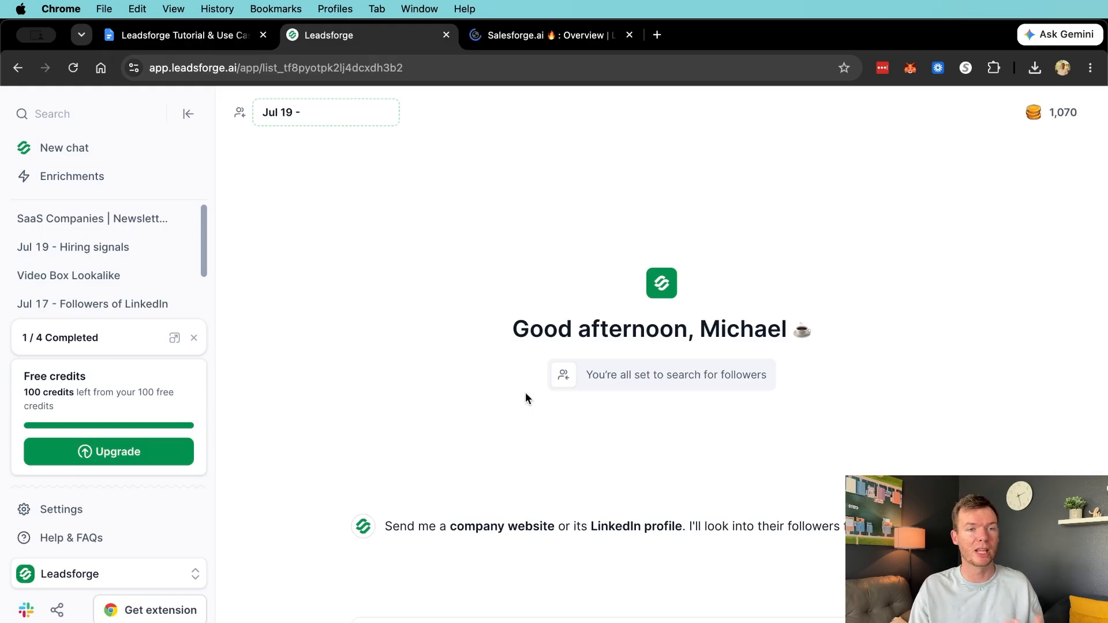
triple_click(338, 117)
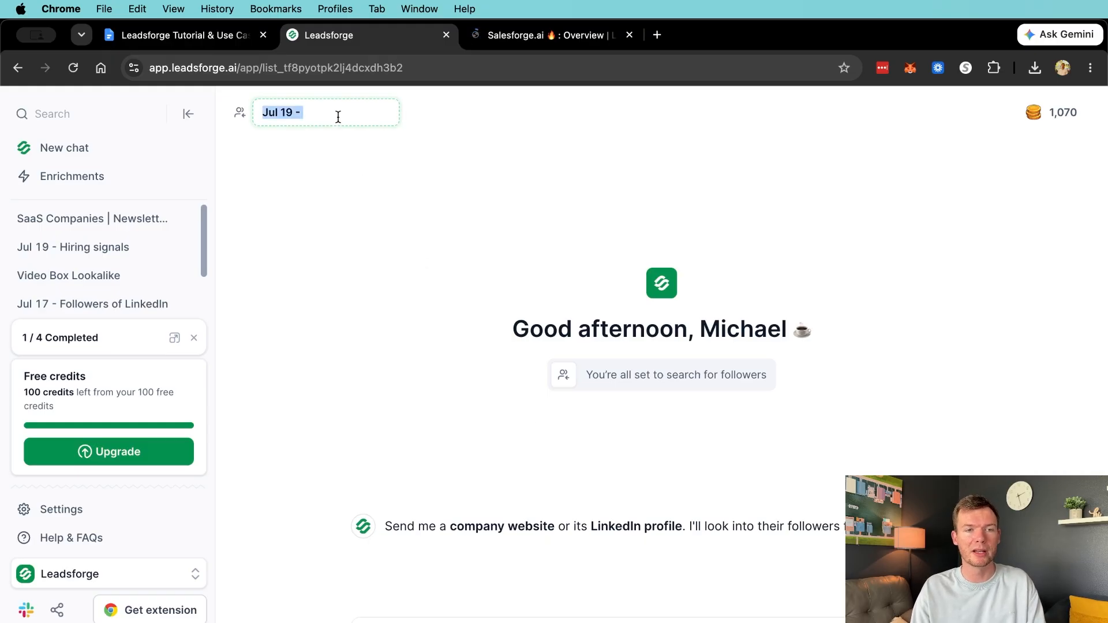
text(Followe)
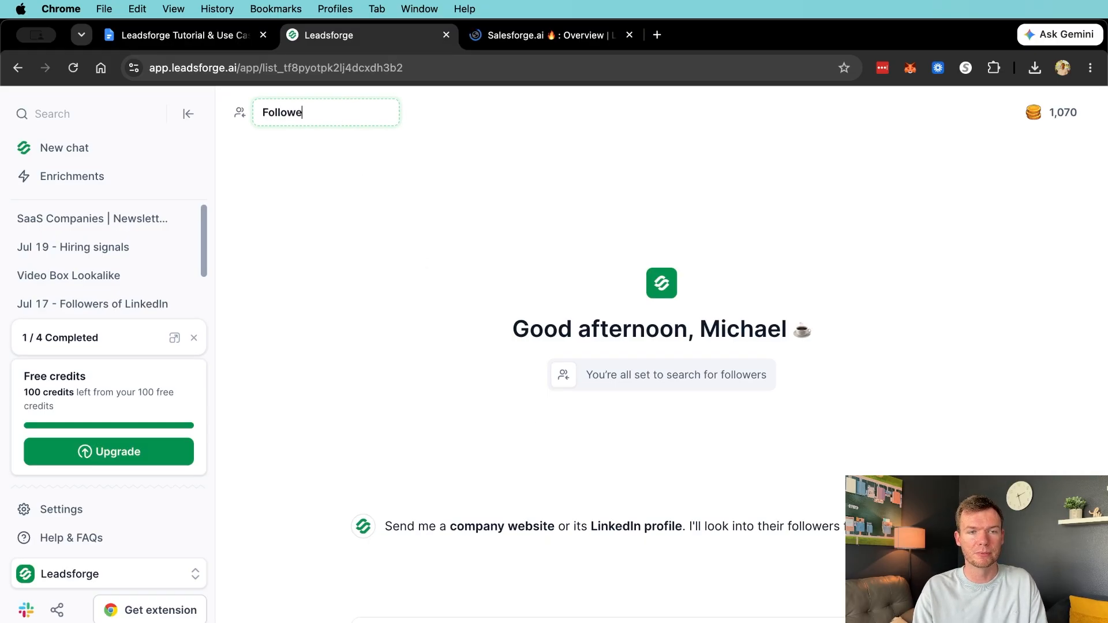
text(rs of Sales)
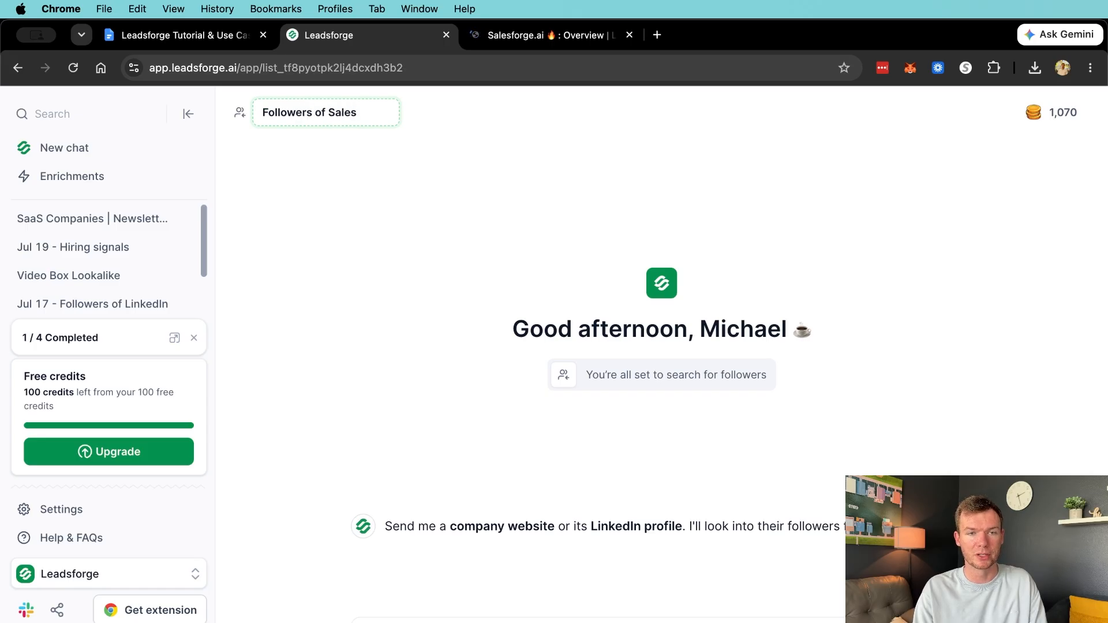
text(forge)
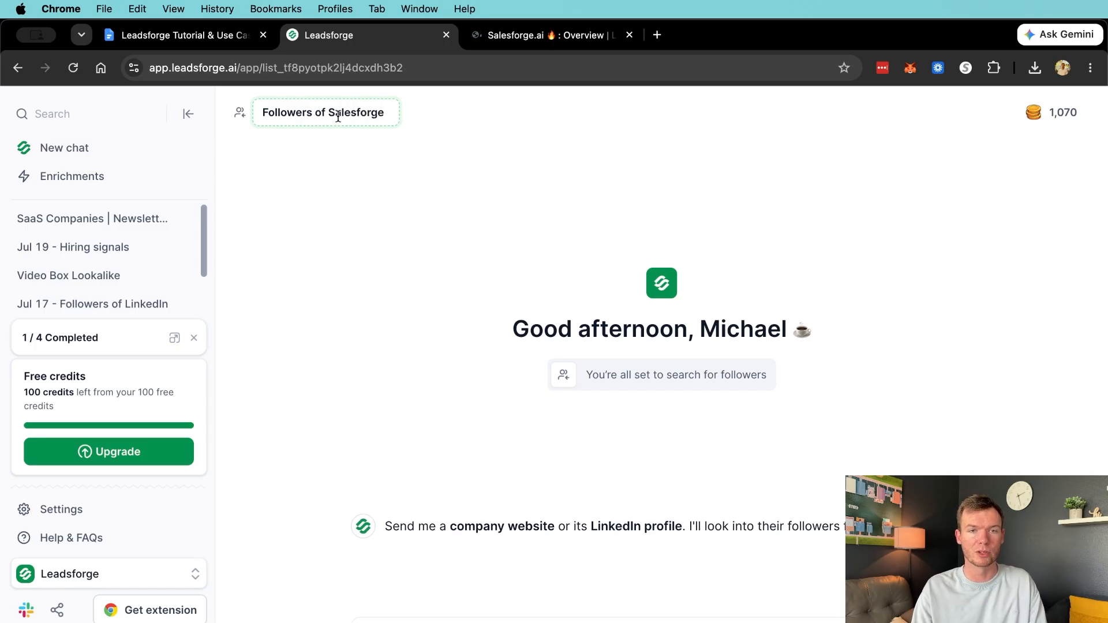
Copy the Salesforge.ai LinkedIn company address without its originalSubdomain parameter and load the shortened address
click(519, 35)
drag(329, 68, 48, 77)
key(super+c)
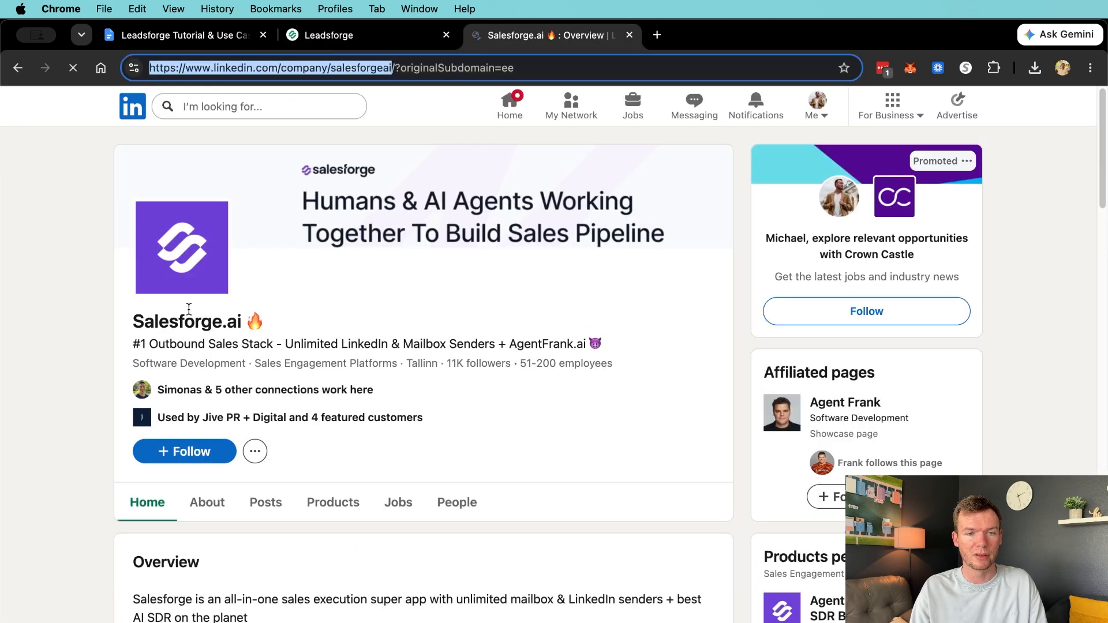
triple_click(430, 74)
key(super+v)
key(Return)
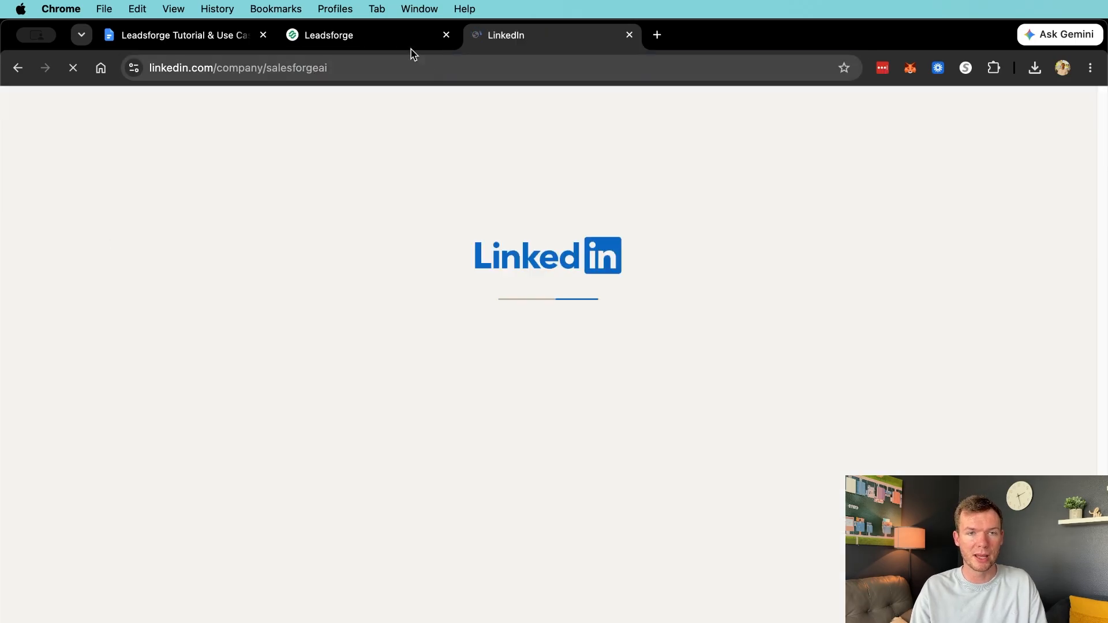
Submit the copied Salesforge LinkedIn address in the Leadsforge followers chat as the company to search
click(411, 43)
click(551, 620)
key(super+v)
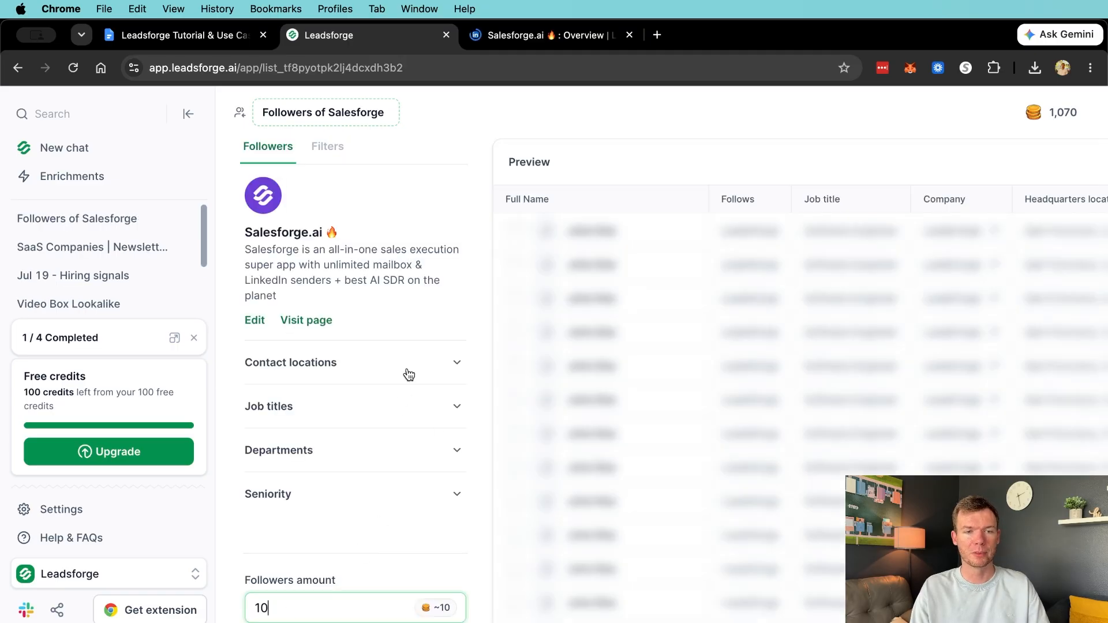
Limit the contact locations of the Salesforge followers to United States
click(401, 372)
click(277, 402)
text(united)
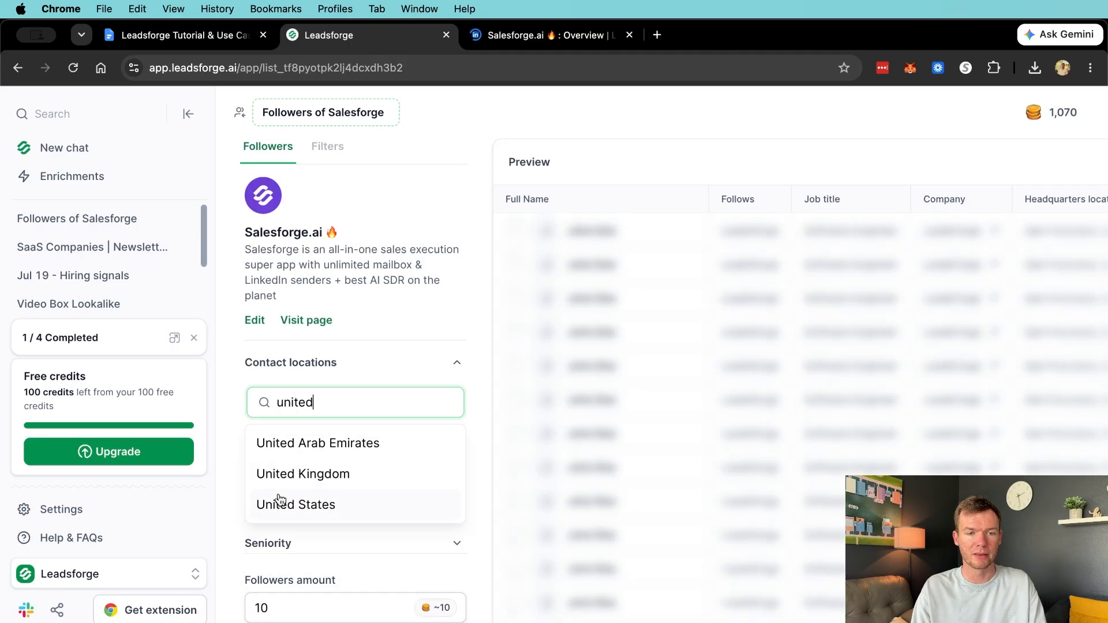
click(278, 502)
scroll(386, 323, down, 1)
click(385, 324)
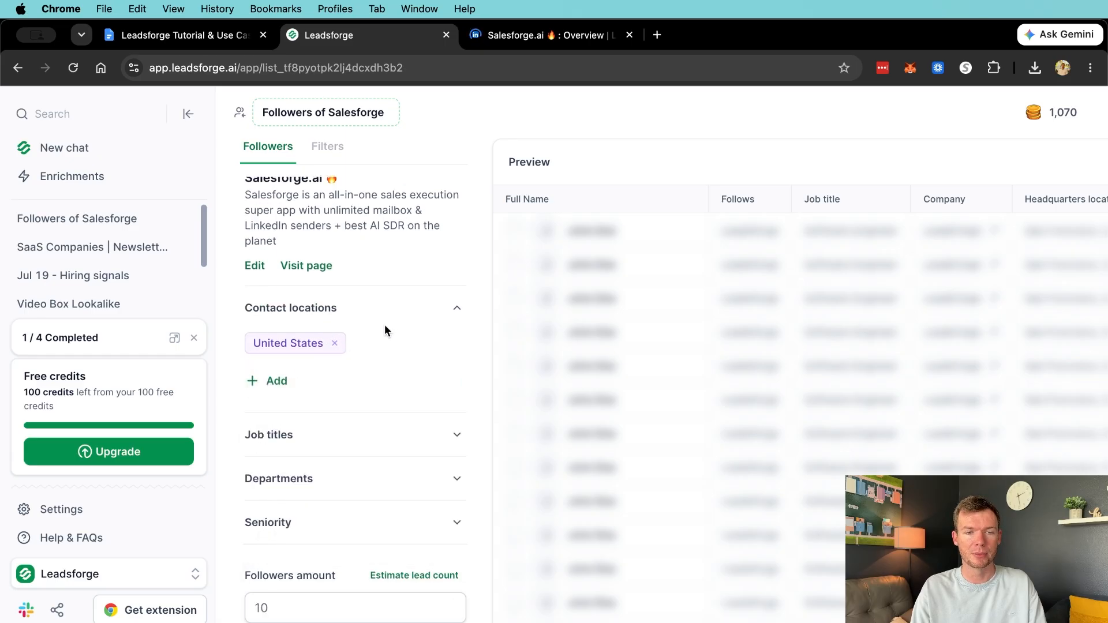
Add Founder and Co-Founder to the job titles filter
click(364, 441)
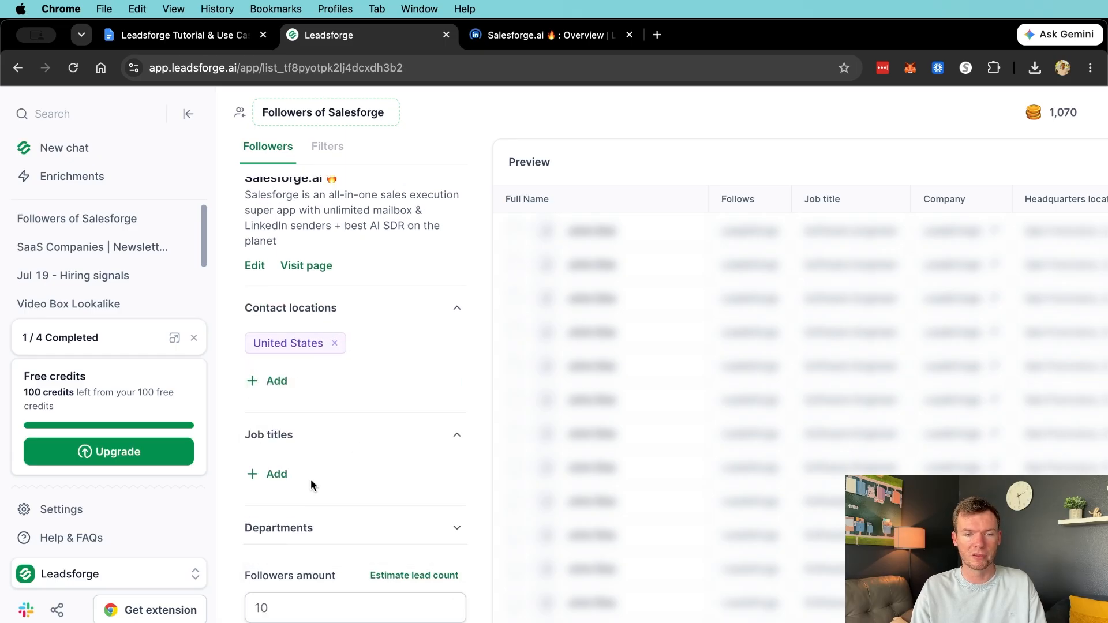
click(276, 475)
text(founder)
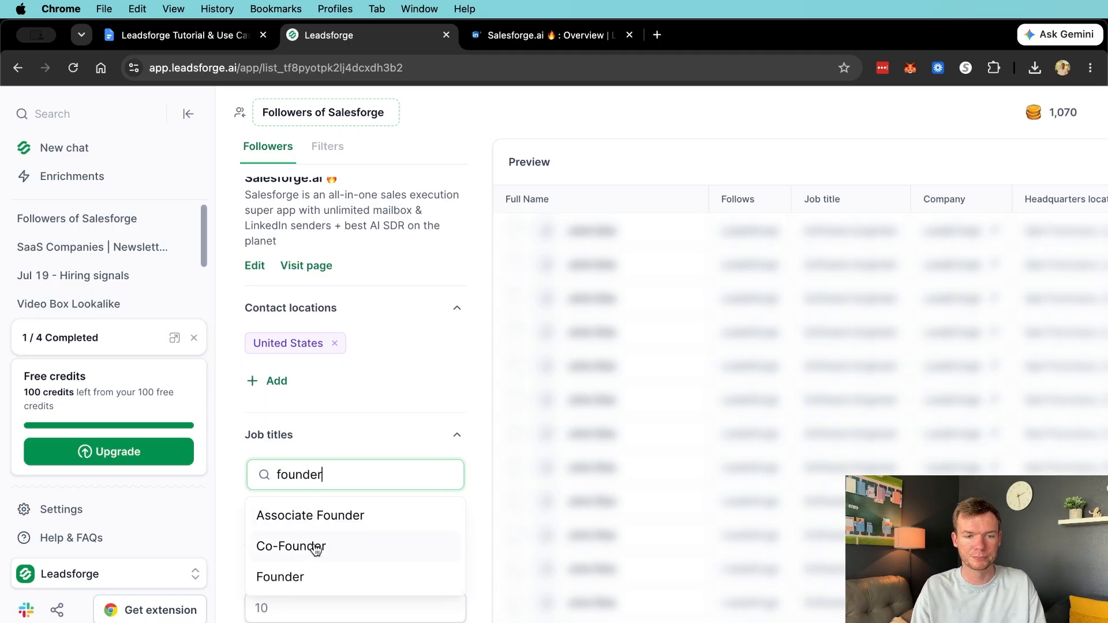
click(310, 576)
text(co-founder)
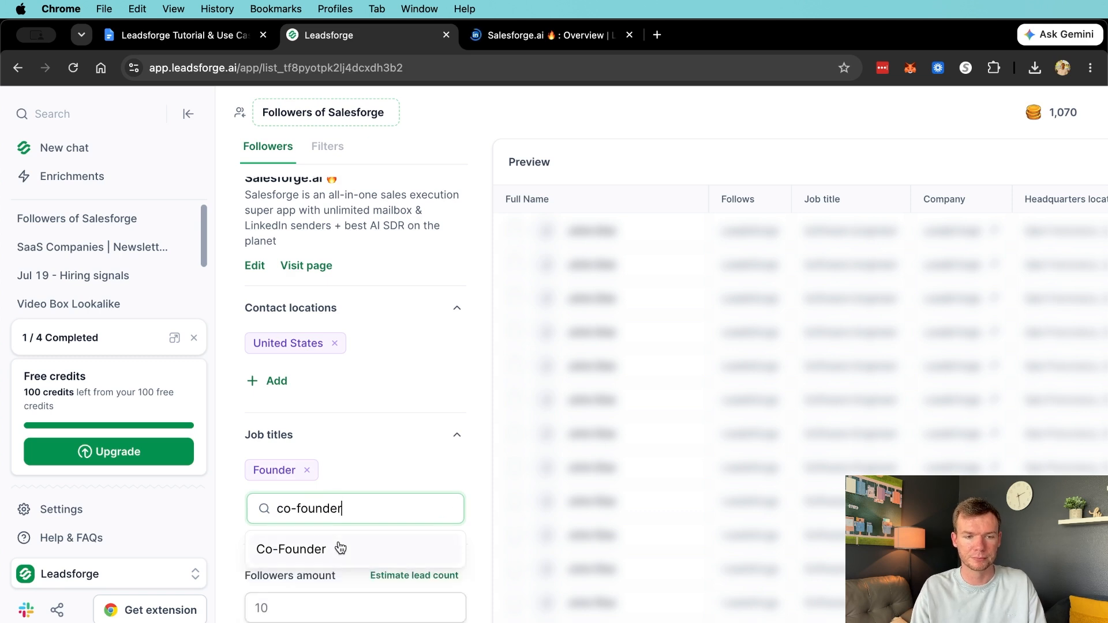
click(340, 548)
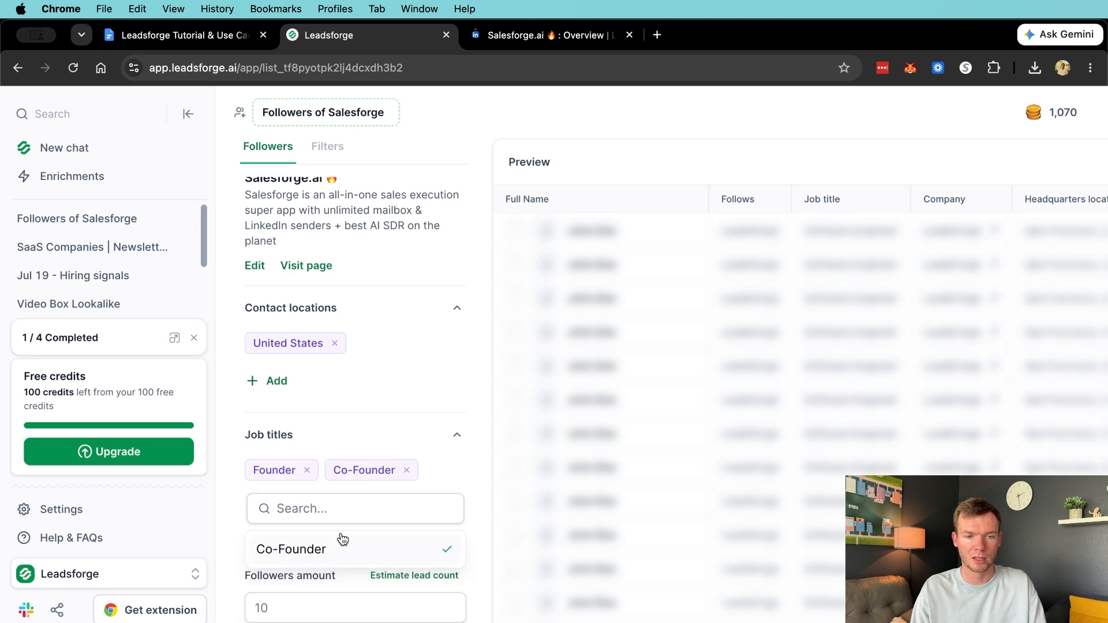
Add Partner and Acting Chief Executive Officer to the job titles filter
click(341, 512)
text(partner)
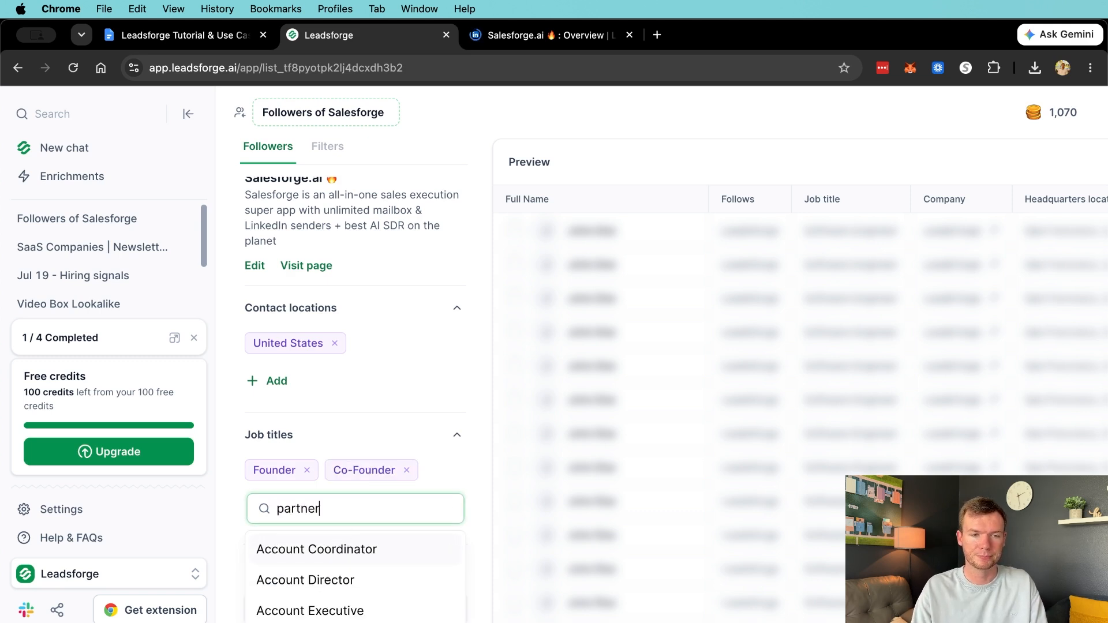
click(338, 558)
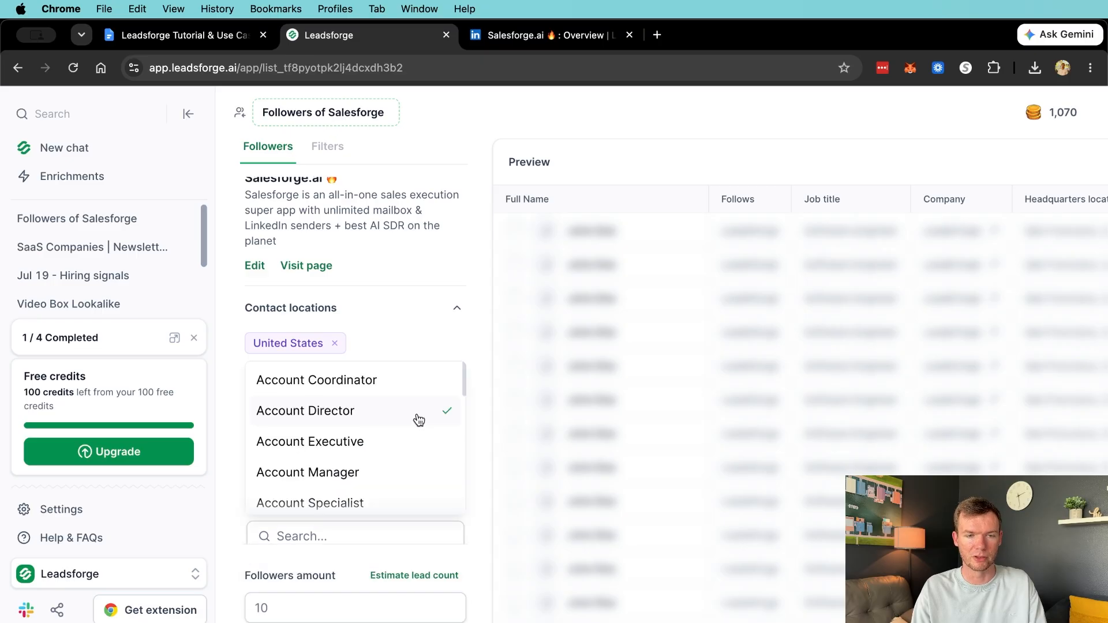
scroll(375, 455, down, 3)
scroll(349, 507, down, 3)
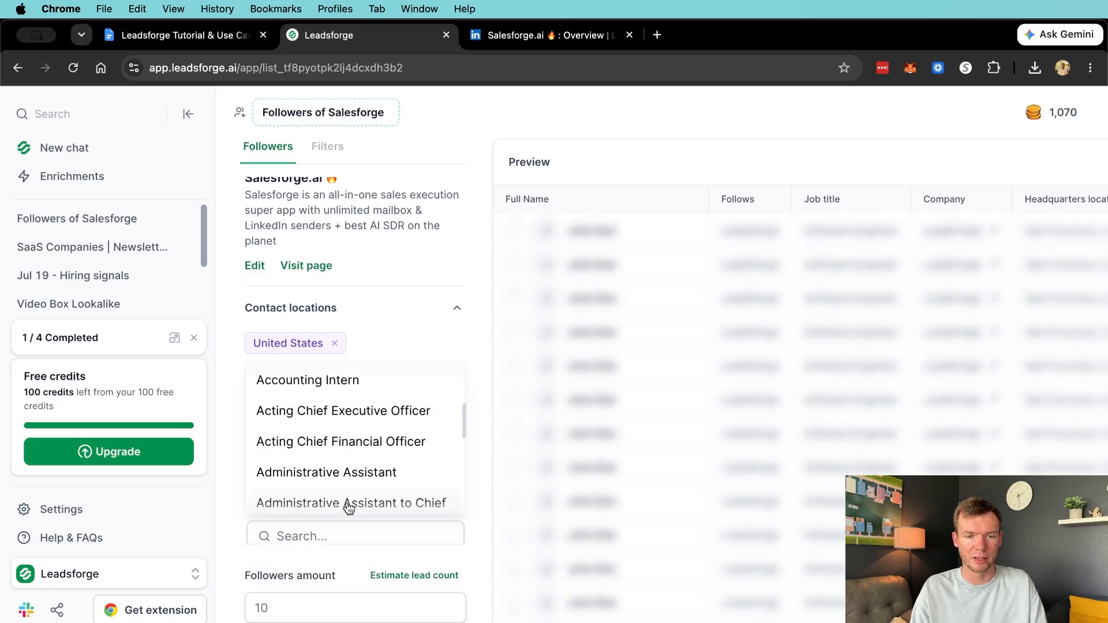
click(358, 416)
click(237, 530)
Check the Departments and Seniority filters without adding any values
scroll(336, 494, down, 2)
scroll(336, 493, down, 2)
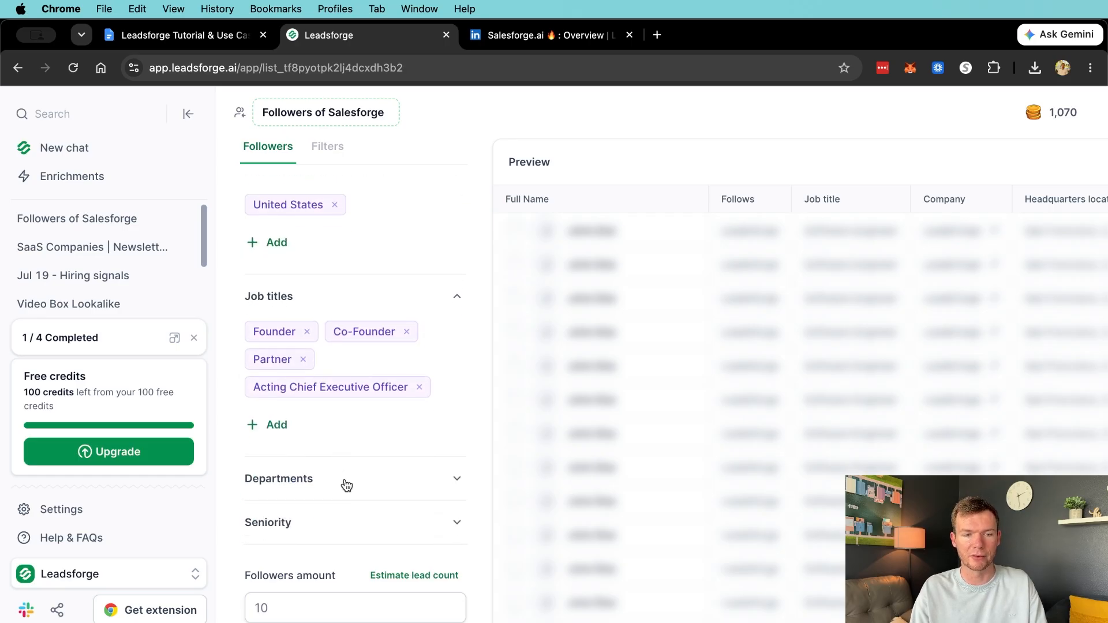
click(350, 482)
click(351, 525)
scroll(357, 516, down, 2)
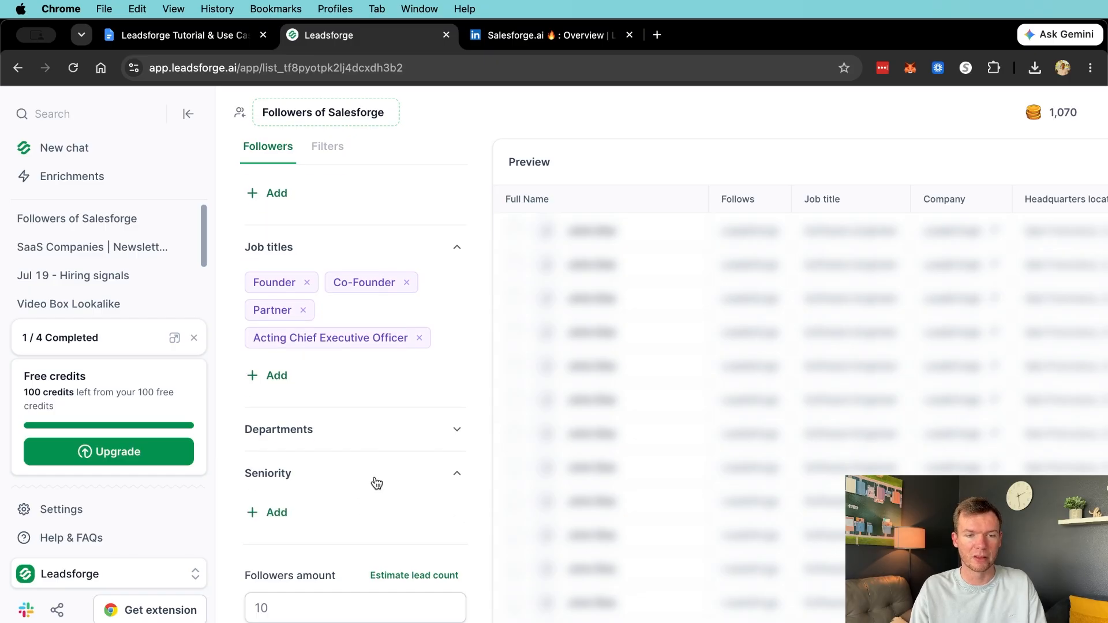
click(359, 488)
Set the followers amount to 10
click(351, 609)
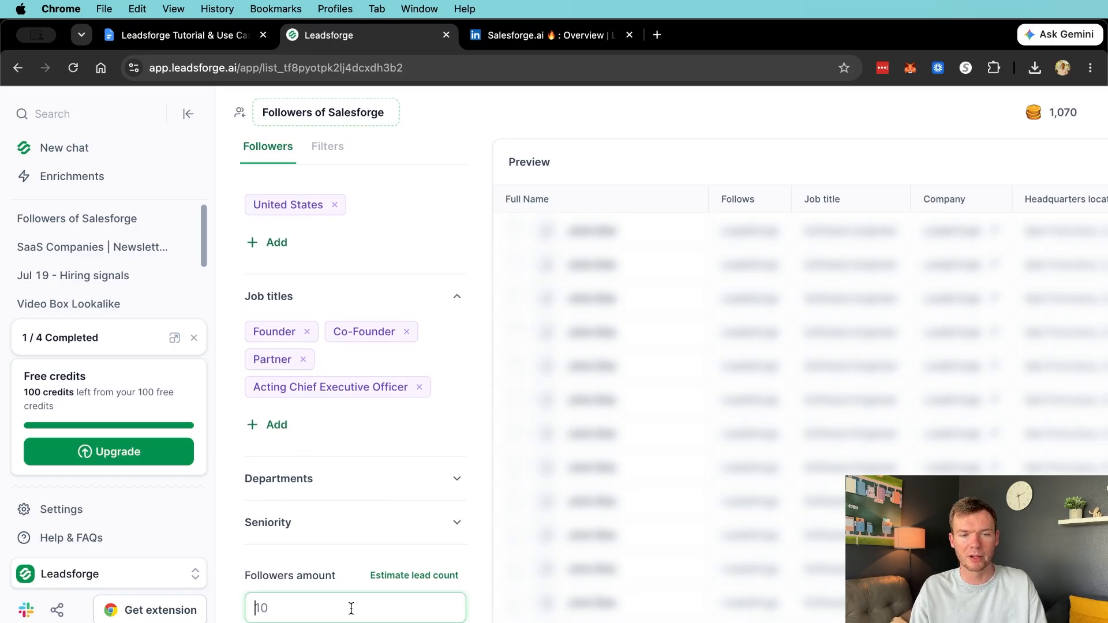
text(10)
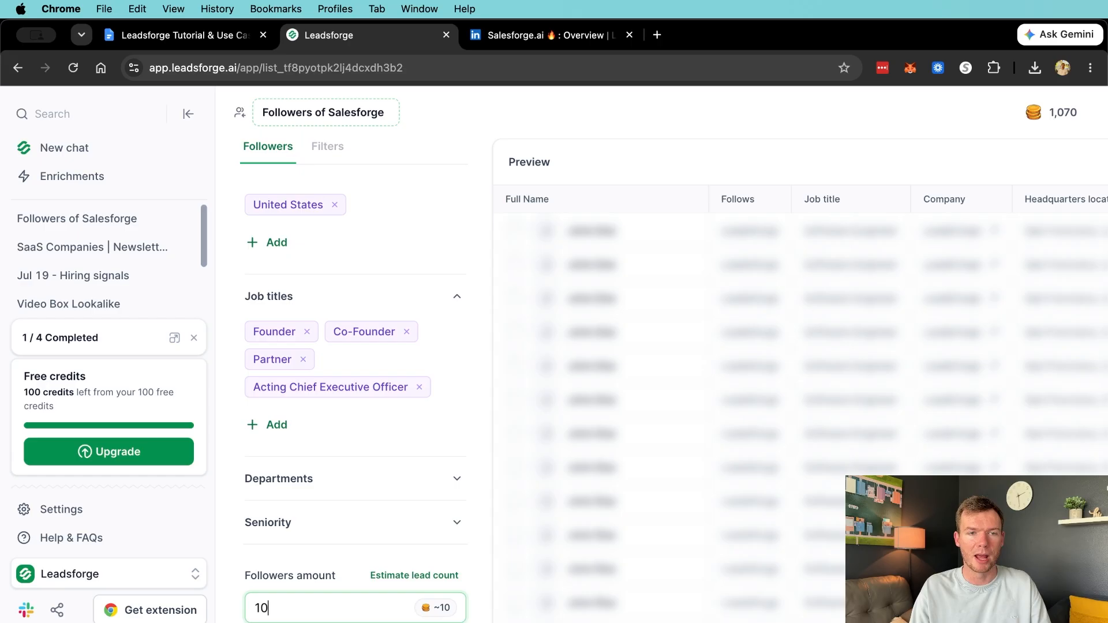
Run the followers search and review the columns of the resulting lead list
key(Return)
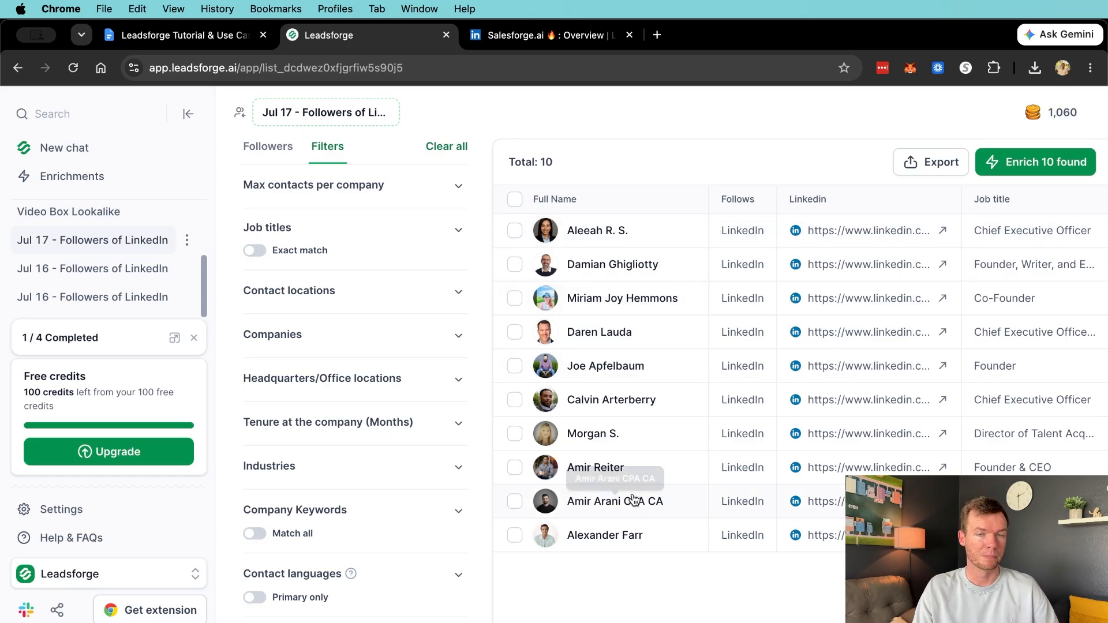
scroll(669, 241, right, 2)
scroll(811, 252, right, 10)
scroll(813, 256, right, 5)
scroll(813, 255, left, 15)
scroll(813, 255, left, 6)
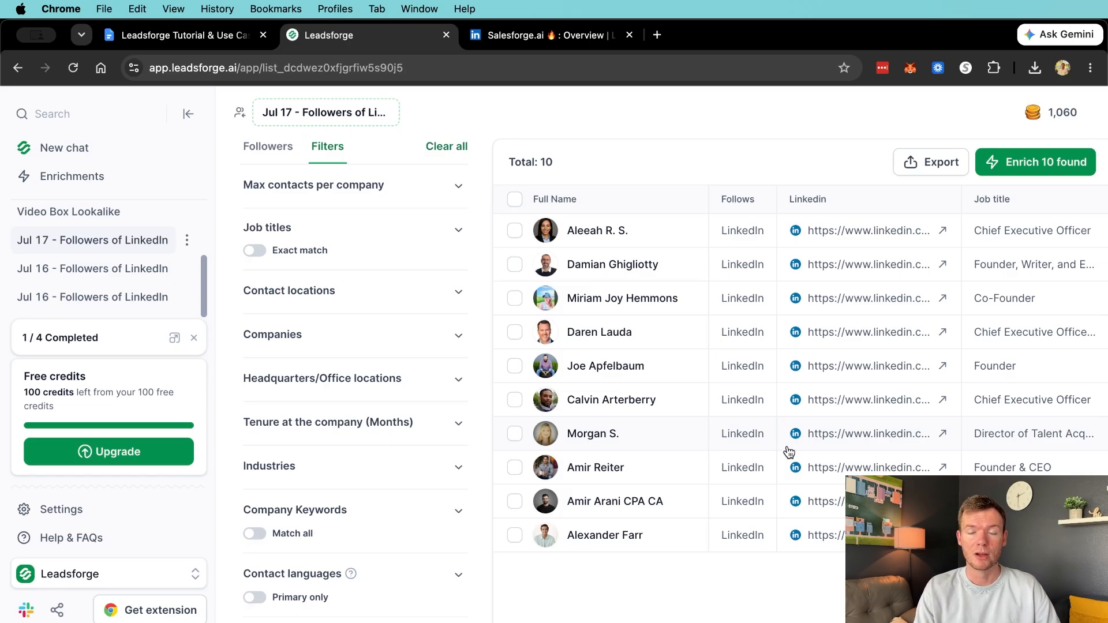
Check the Company lookalikes scenario in the Google Docs use-case document and start a company lookalikes search in Leadsforge
key(ctrl+shift+Tab)
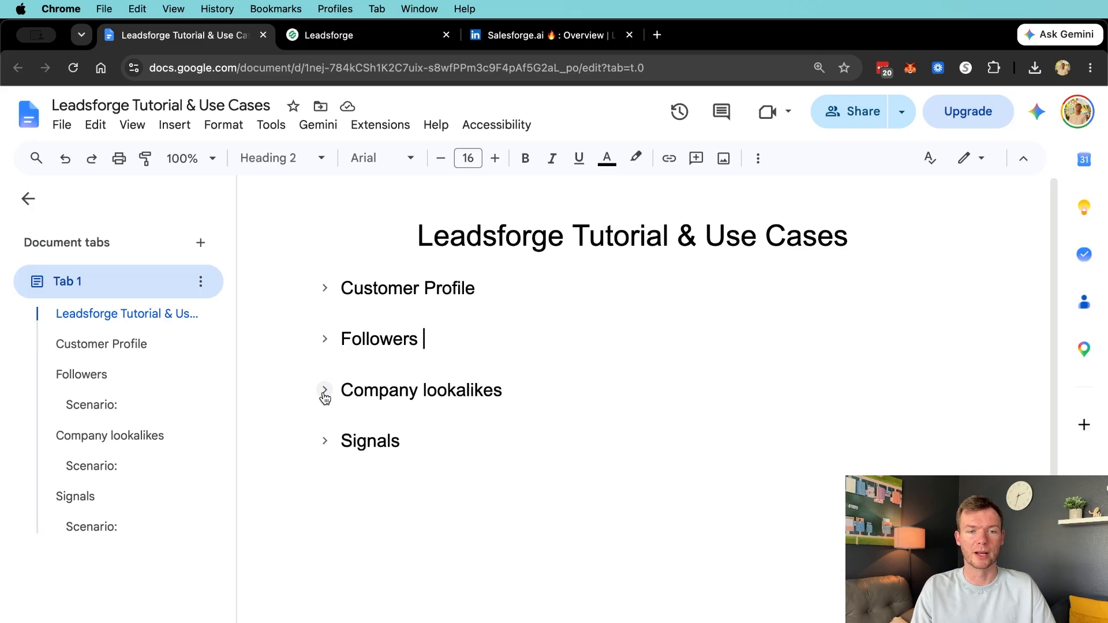
click(325, 394)
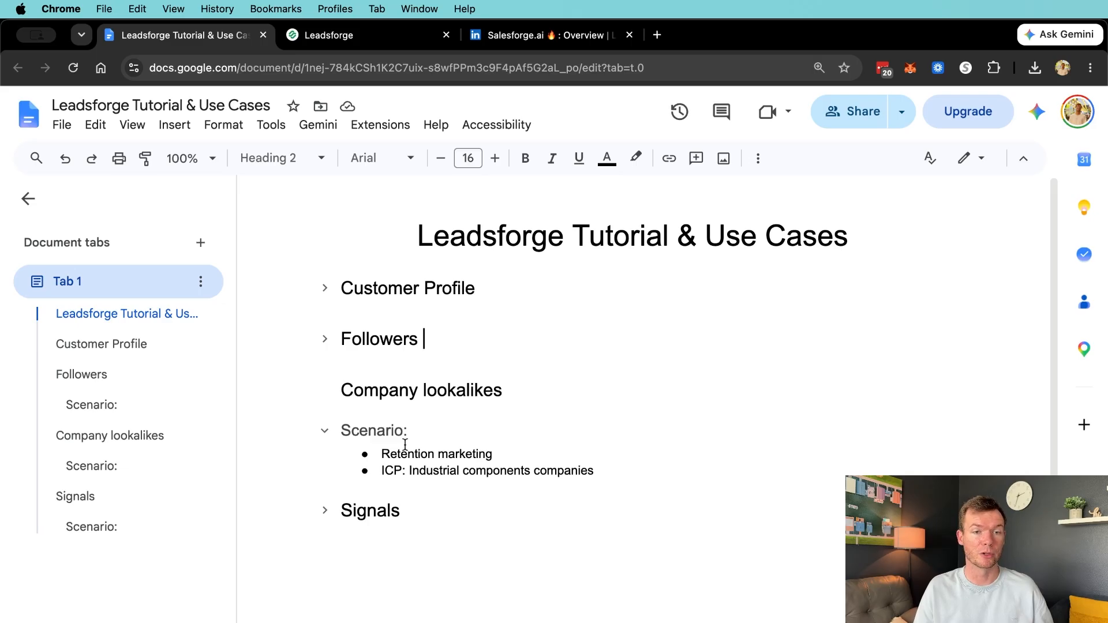
click(361, 35)
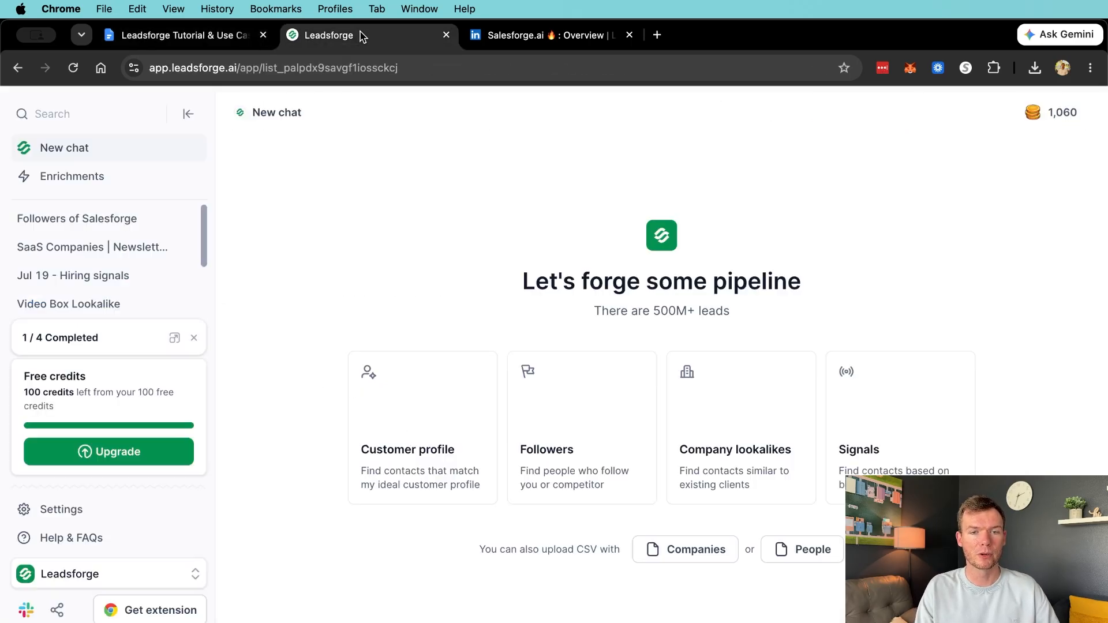
click(736, 441)
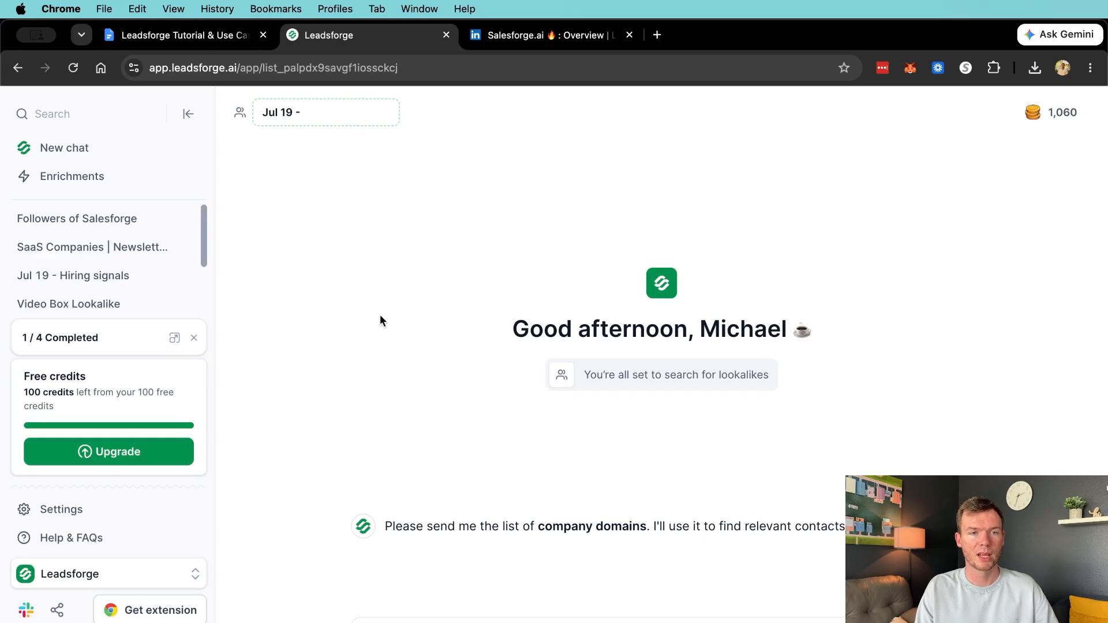
Rename the new list as "Lookalike | Industrial Components"
click(335, 113)
key(super+a)
text(Lookalike | Industrial Comp)
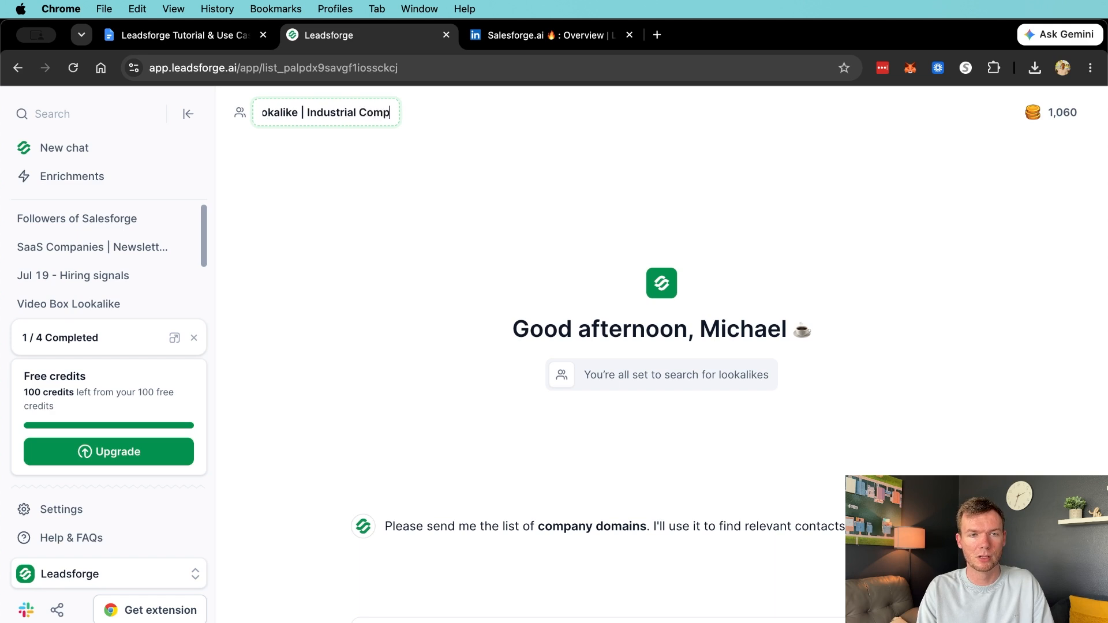
text(enents)
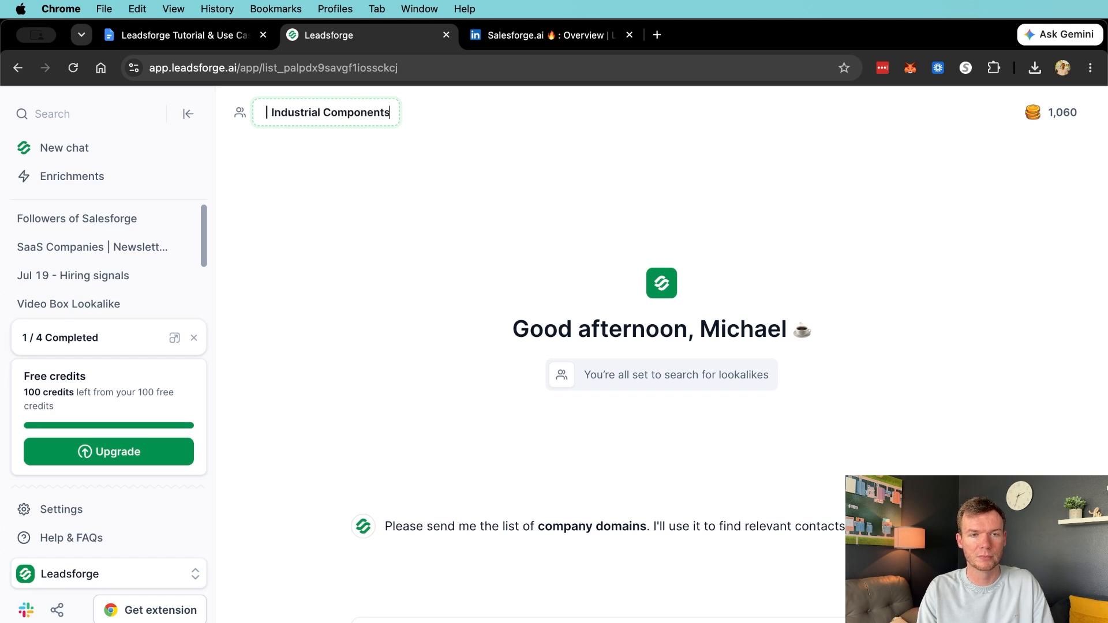
click(359, 166)
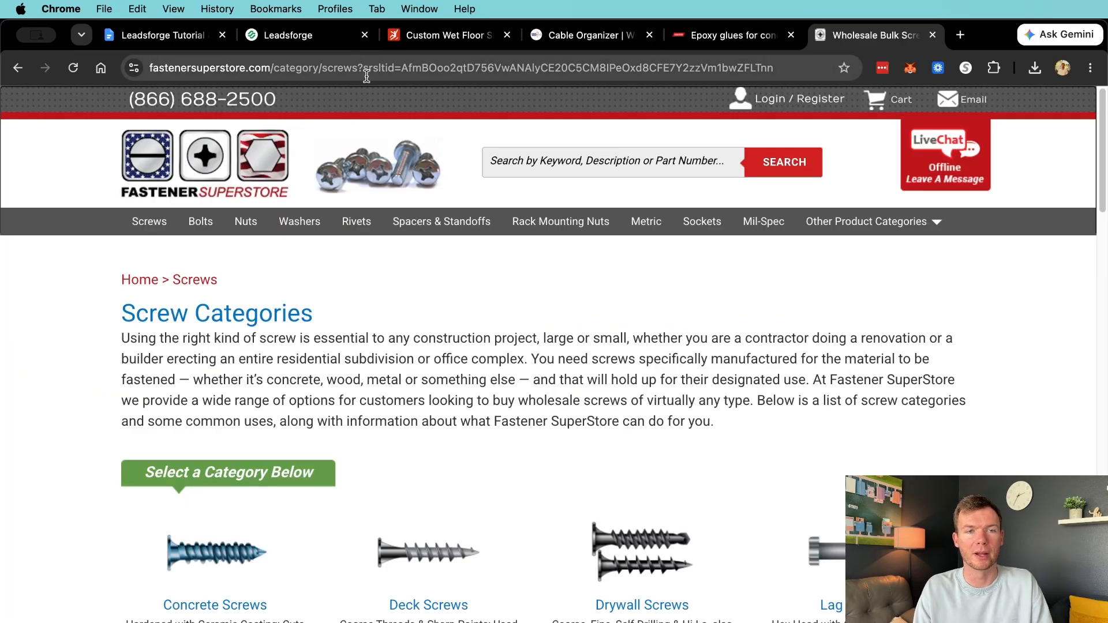
click(284, 68)
click(309, 68)
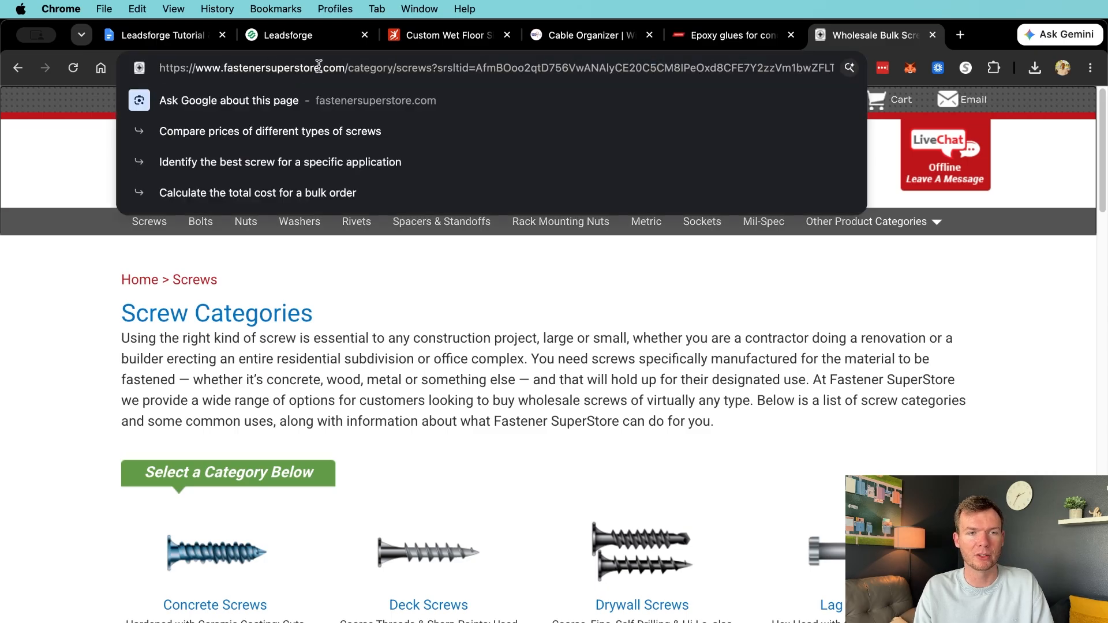
drag(343, 68, 159, 67)
key(super+c)
click(288, 35)
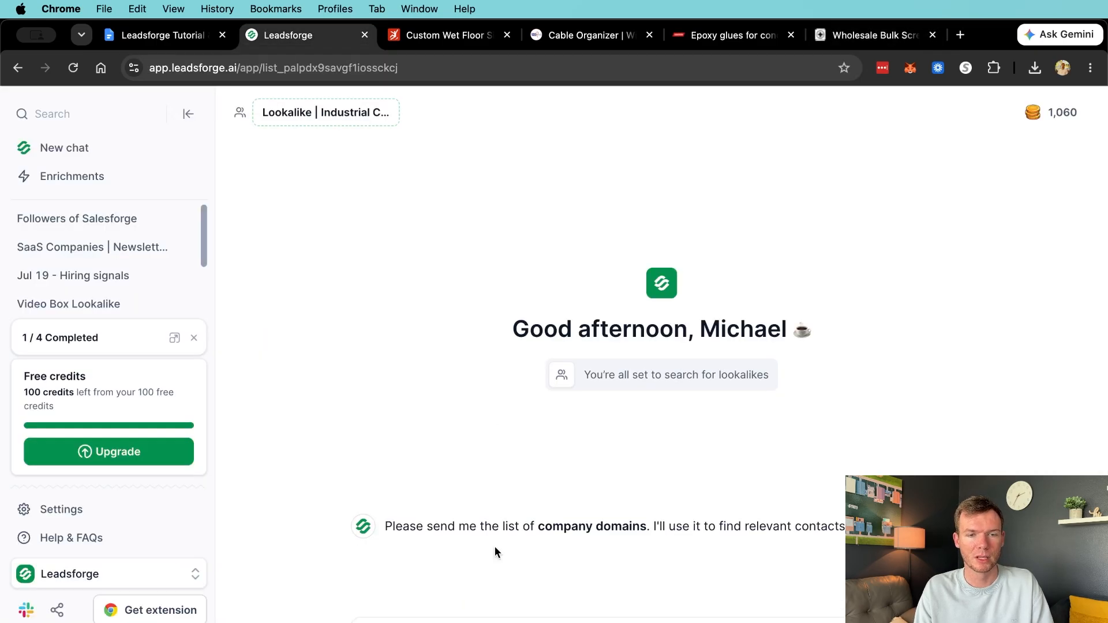
key(super+v)
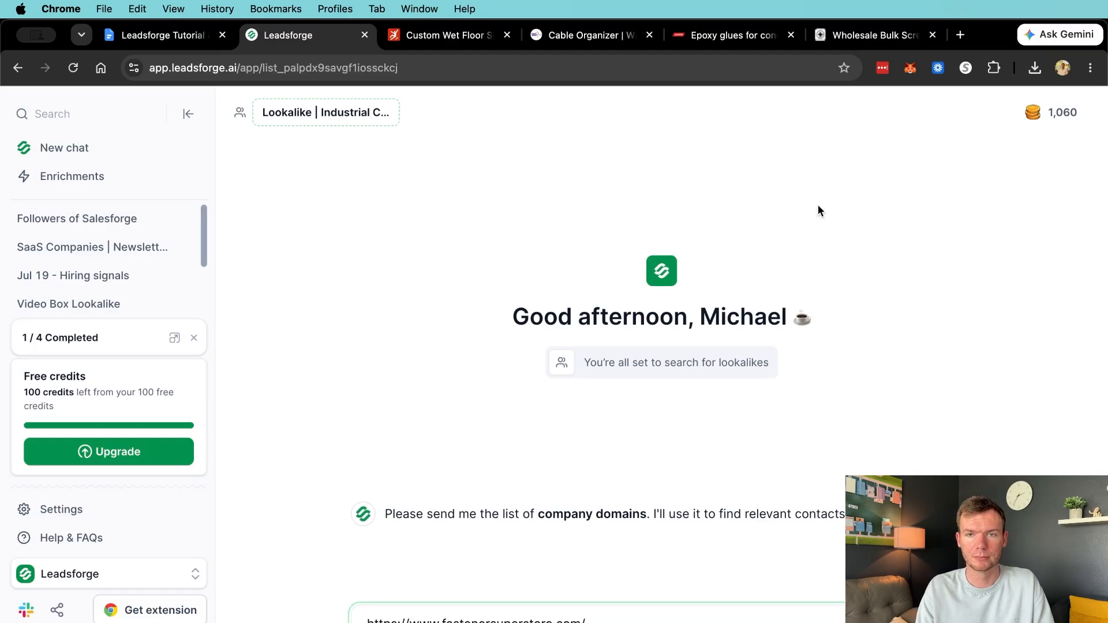
click(941, 36)
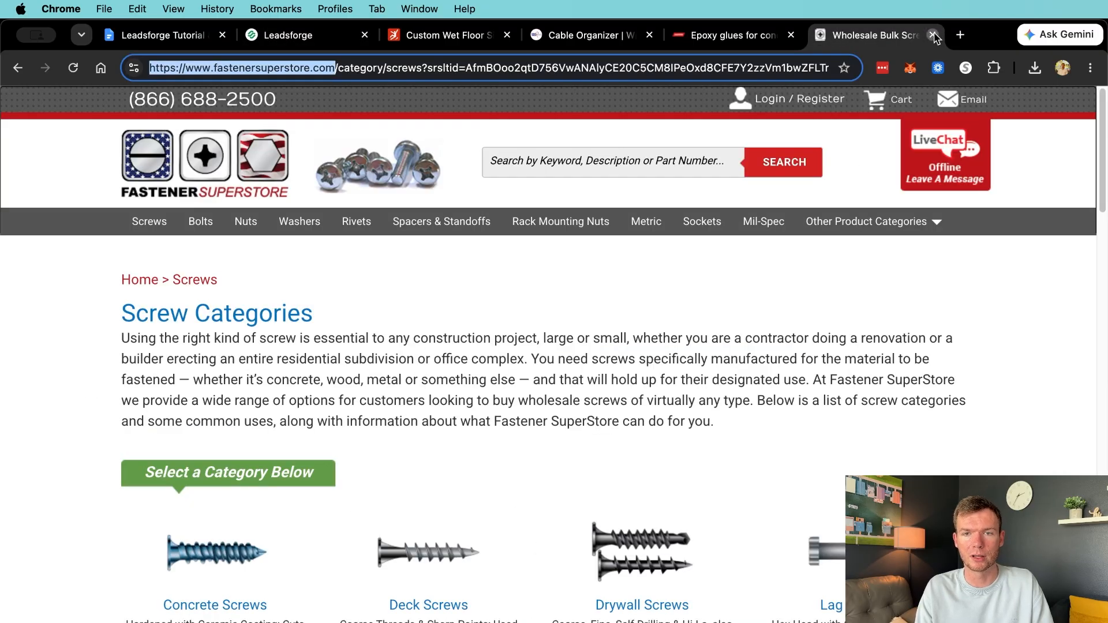
click(933, 36)
click(249, 68)
click(323, 40)
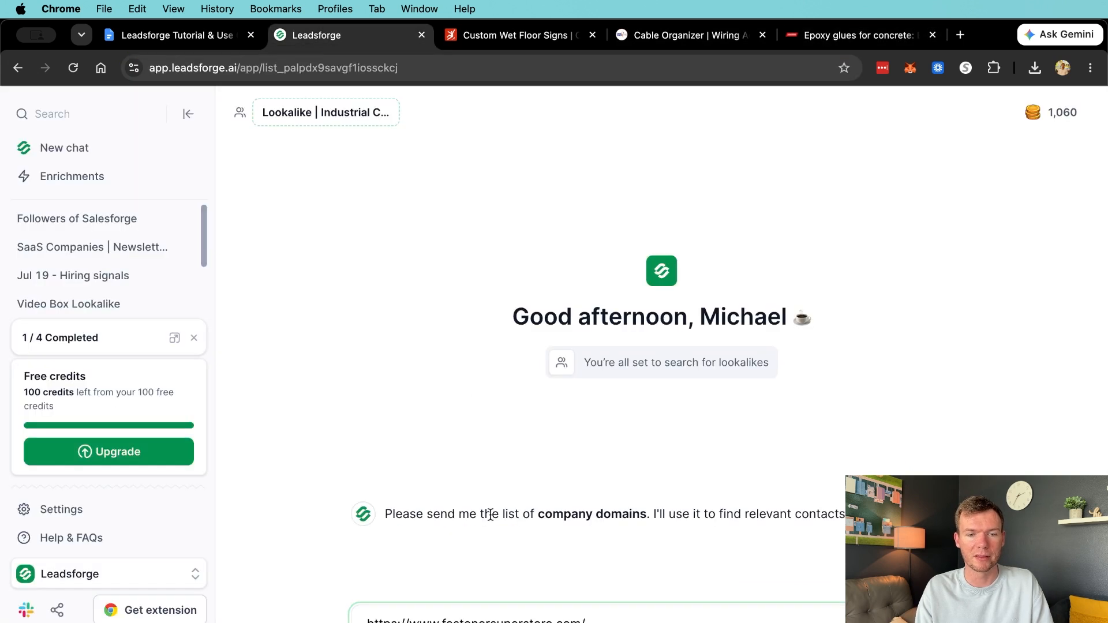
key(shift+Return)
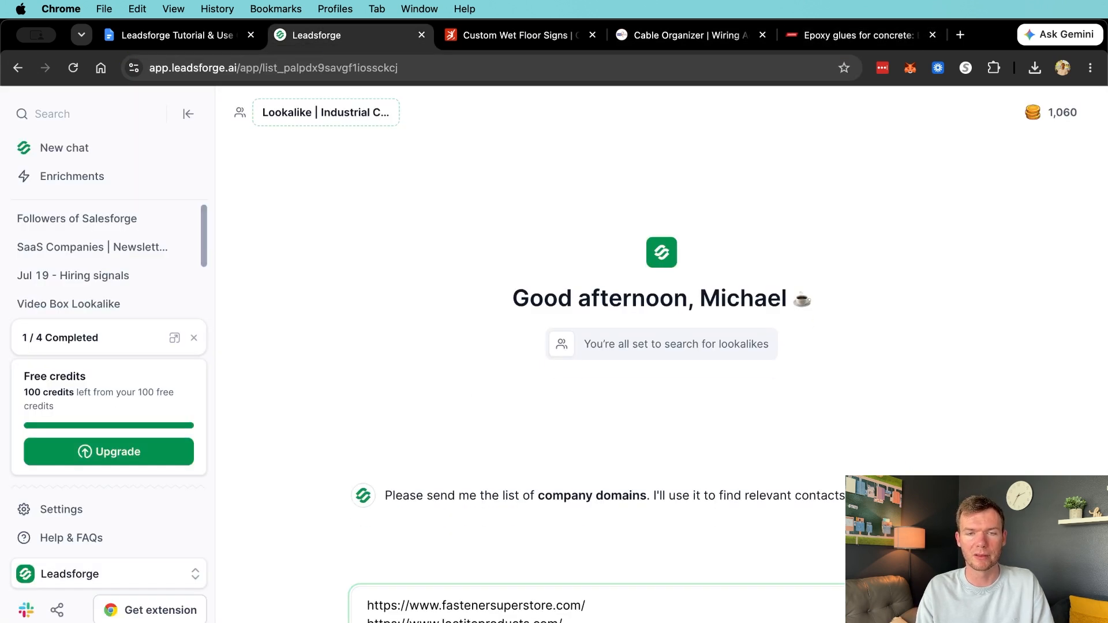
Close the epoxy glue site and add the Cable Ties Plus domain, cabletiesplus.com, to the Leadsforge domain list
click(932, 35)
click(784, 37)
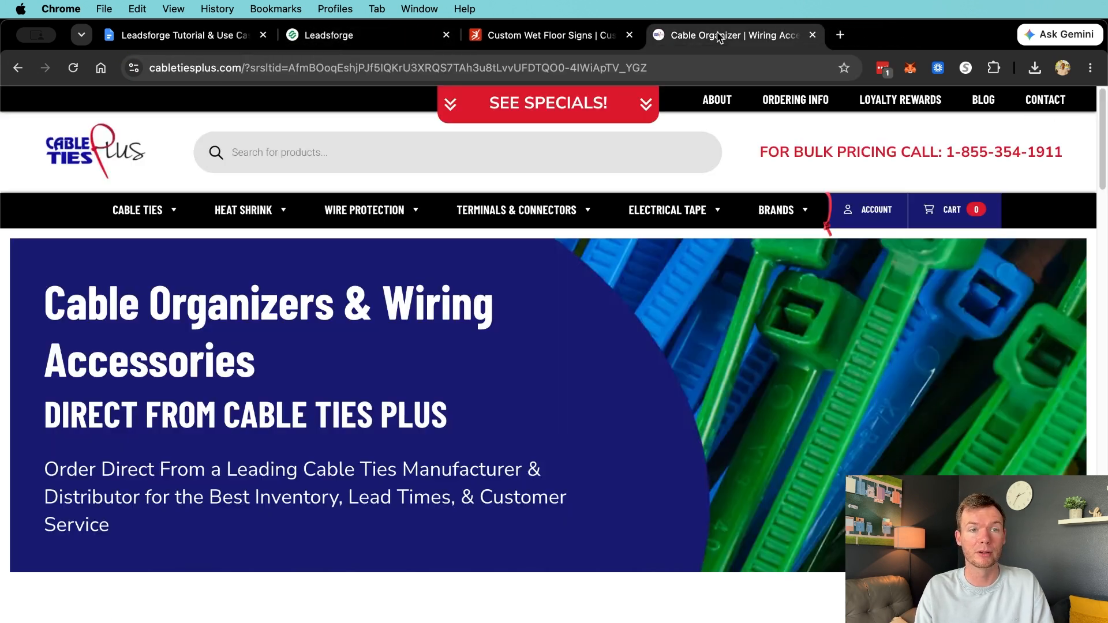
click(245, 69)
click(323, 35)
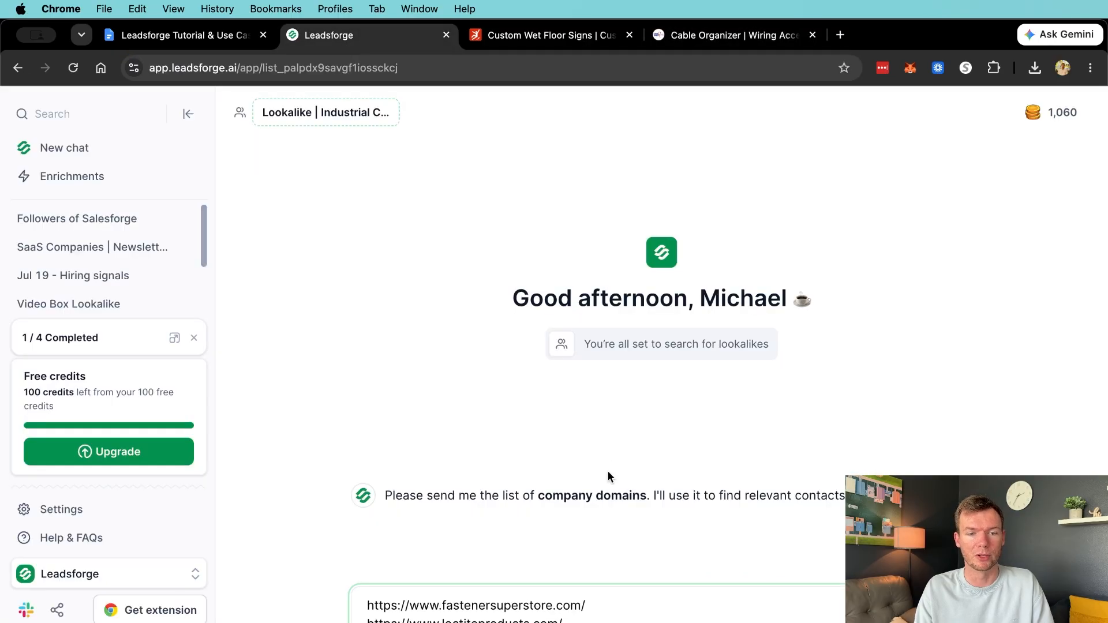
key(super+v)
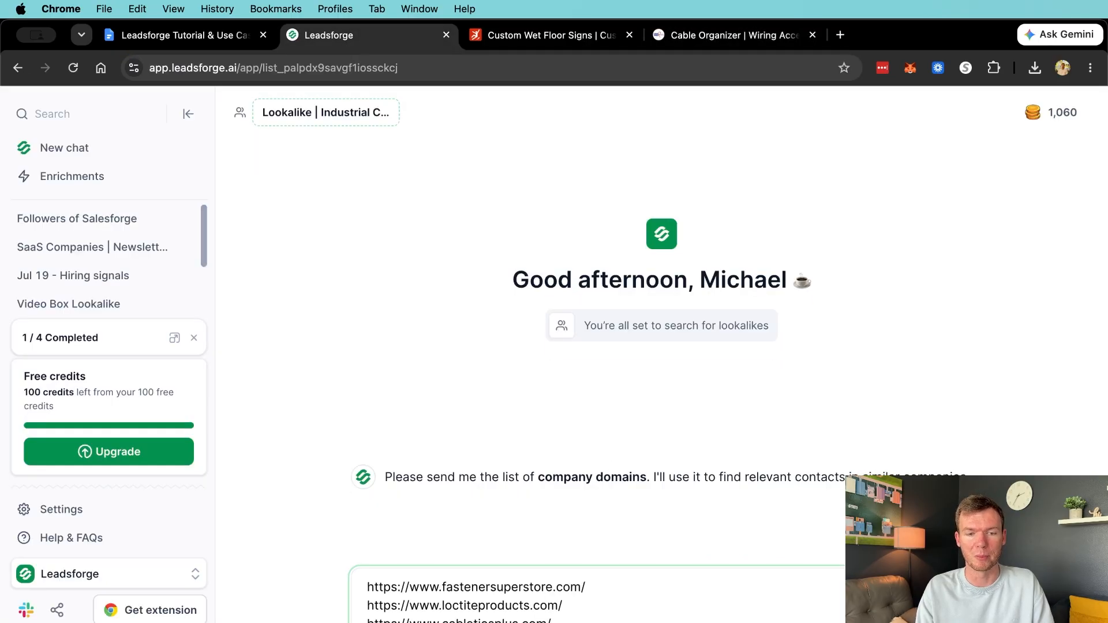
click(812, 35)
click(577, 35)
right_click(250, 65)
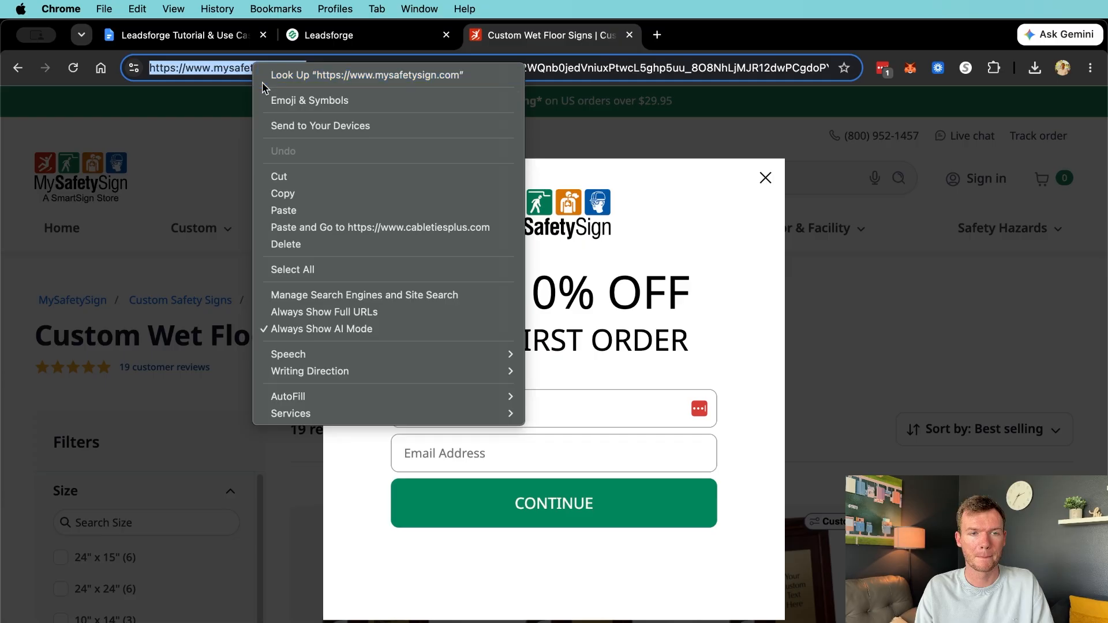
click(300, 193)
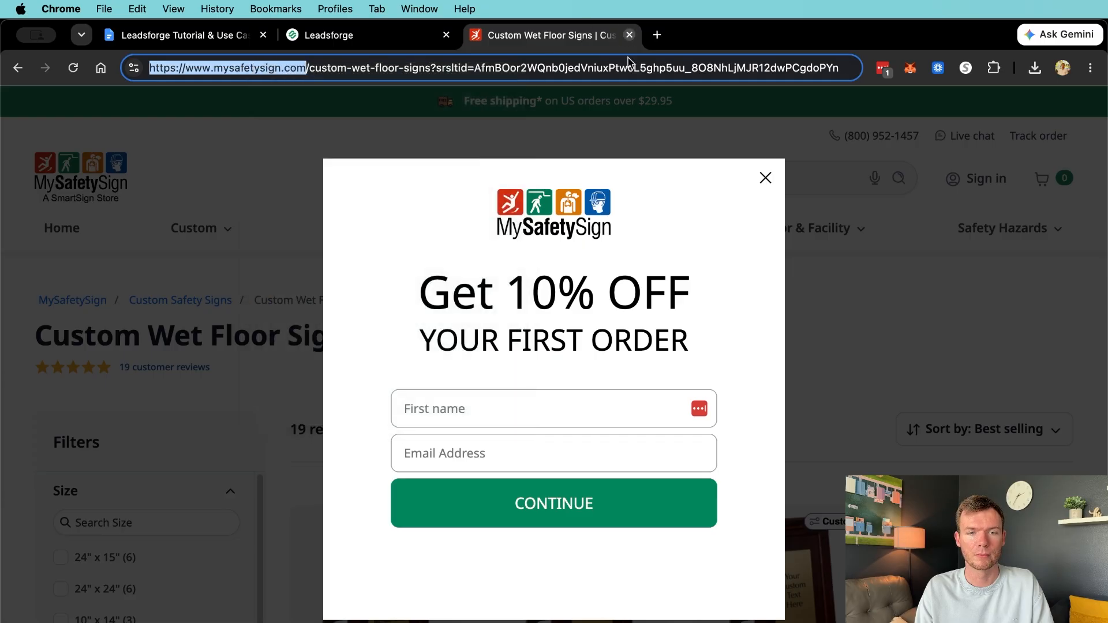
click(628, 35)
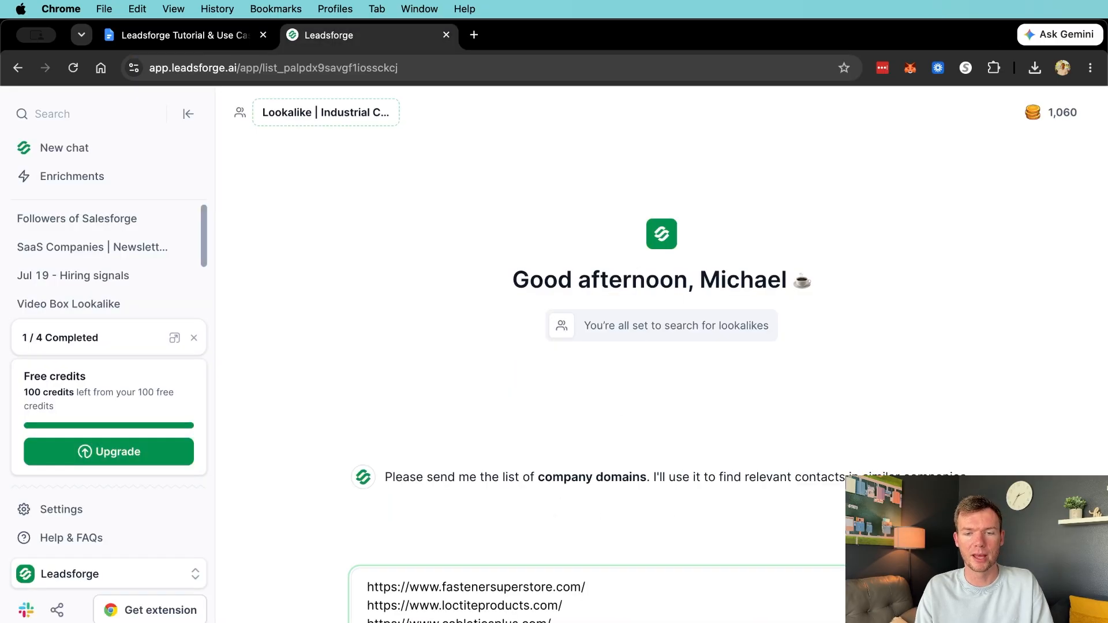
key(Return)
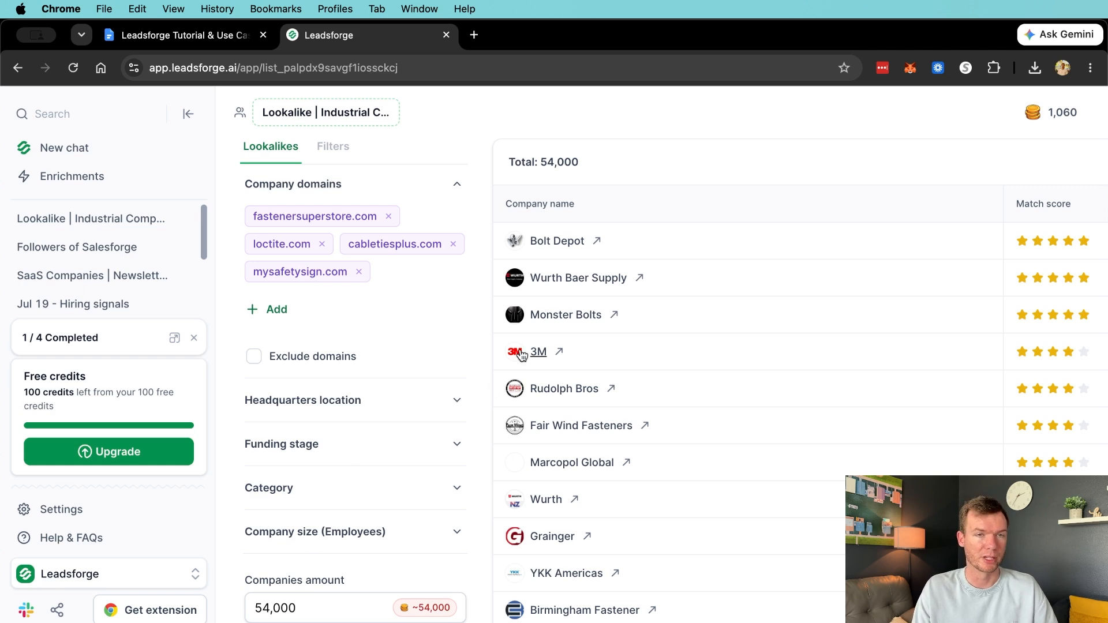
Open the Bolt Depot, Wurth Baer Supply and Monster Bolts websites from the lookalike results in new tabs
right_click(567, 242)
click(583, 246)
right_click(574, 277)
click(583, 284)
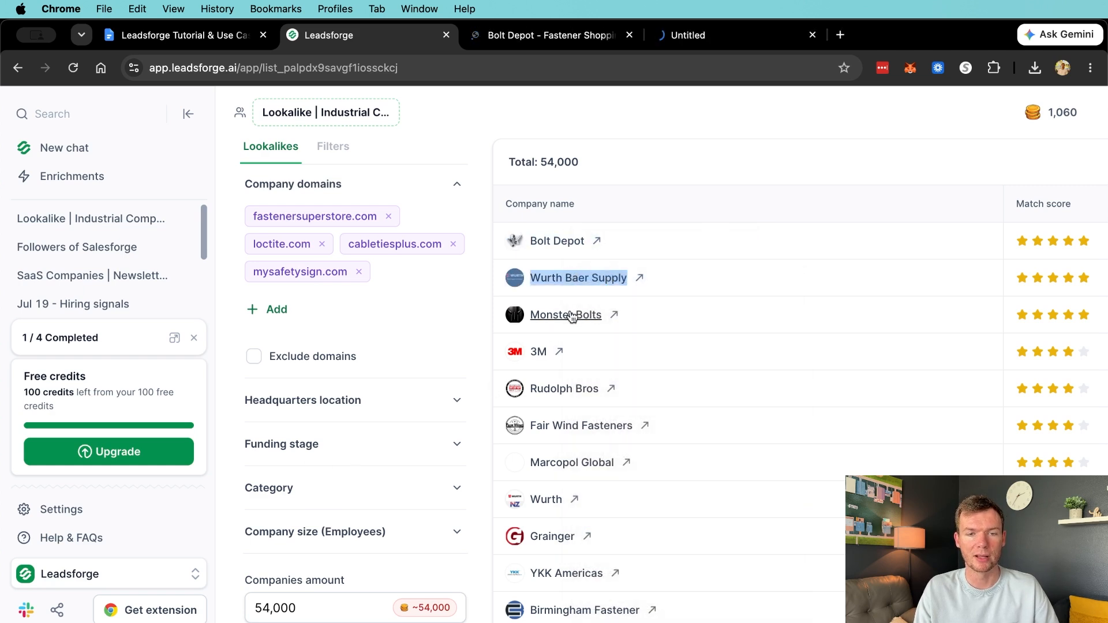
right_click(572, 314)
click(584, 320)
Compare the three opened company websites with the target profile and return to Leadsforge
click(511, 33)
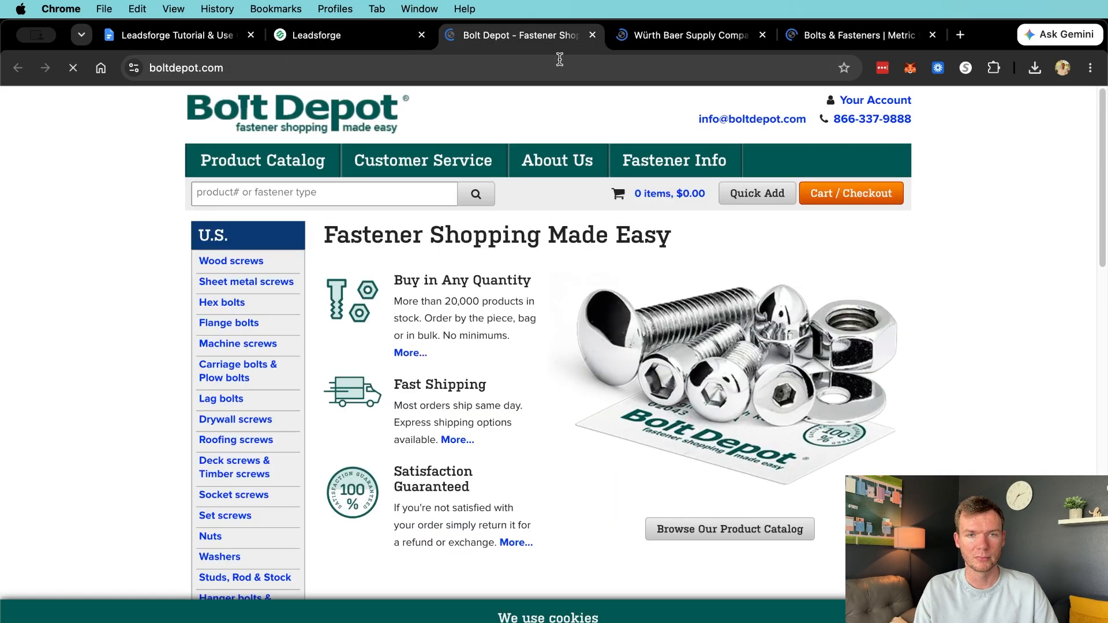
click(703, 37)
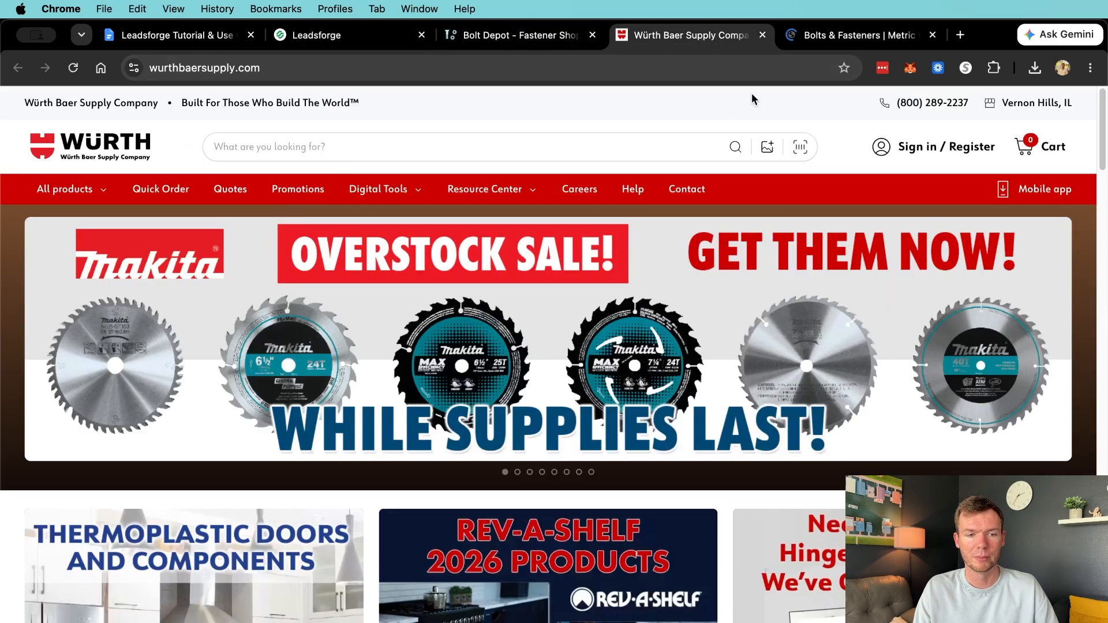
scroll(754, 156, down, 3)
click(818, 41)
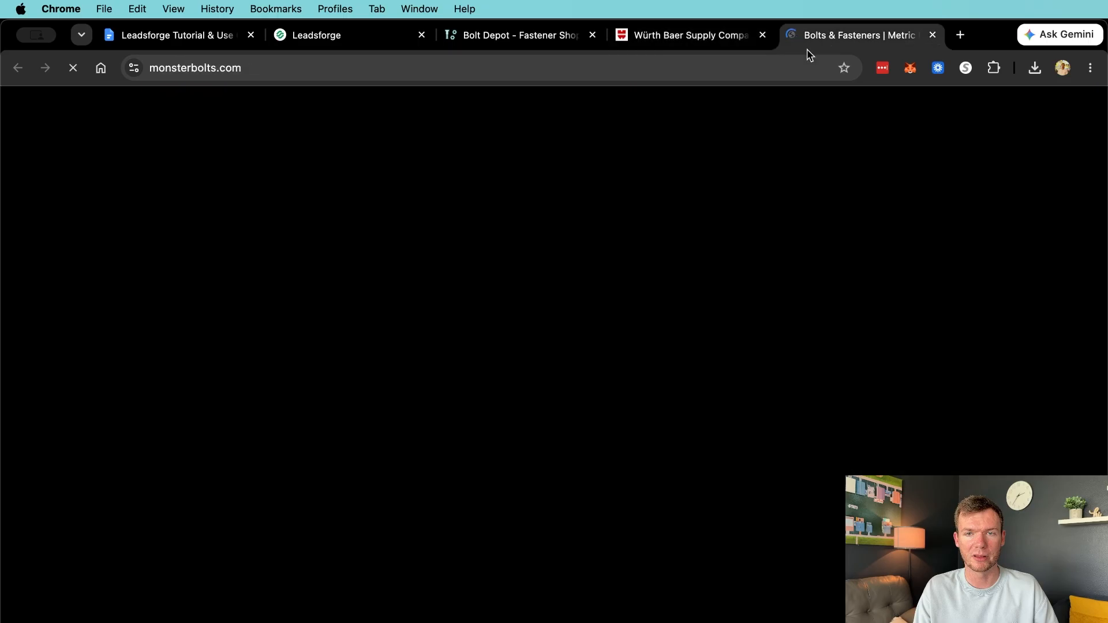
click(384, 38)
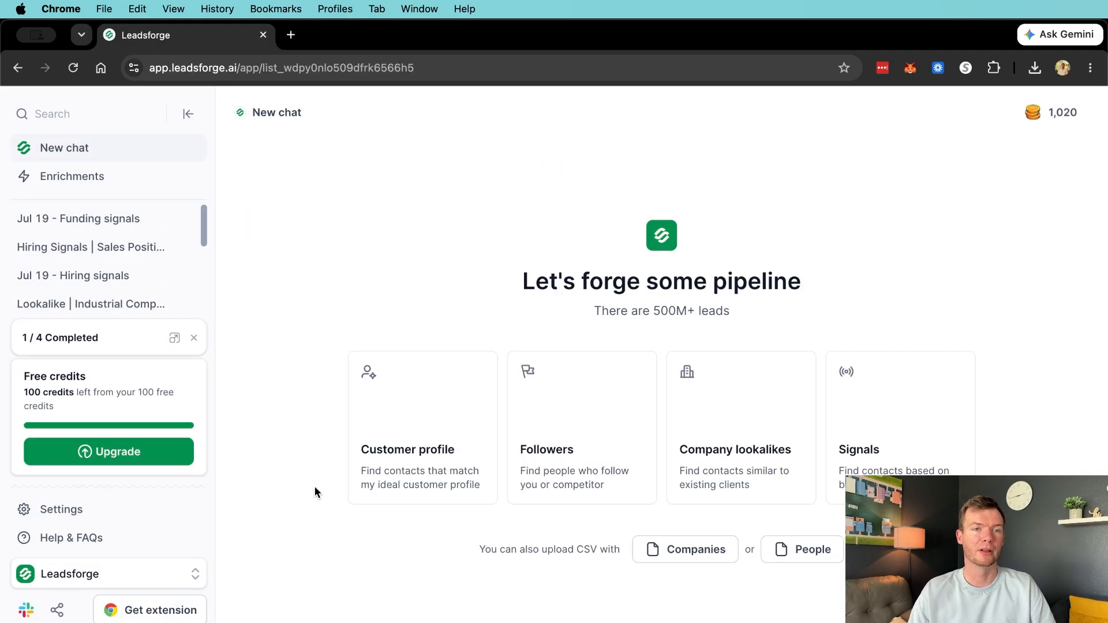
Start a new signals search based on Funding signals
click(890, 426)
scroll(461, 335, down, 2)
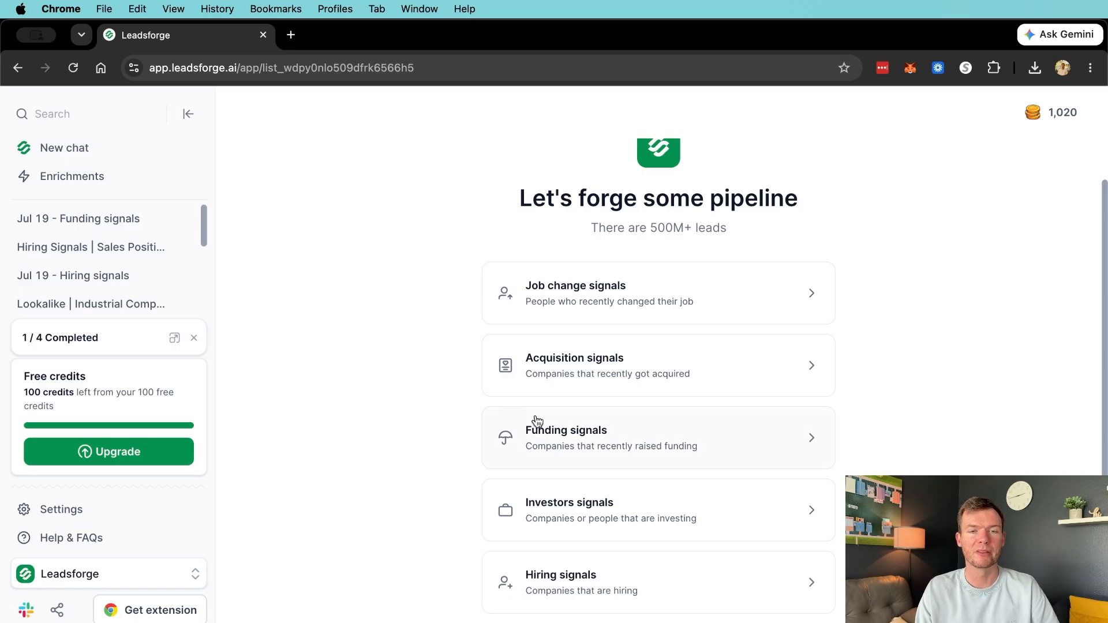
click(564, 430)
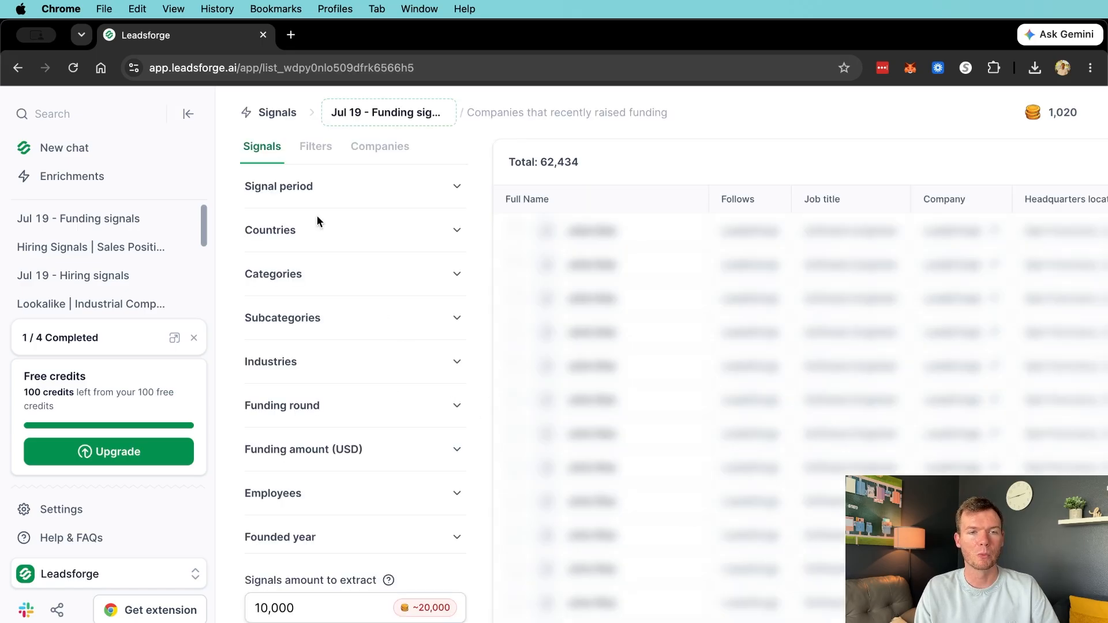
Set the signal period to the last 90 days
click(323, 191)
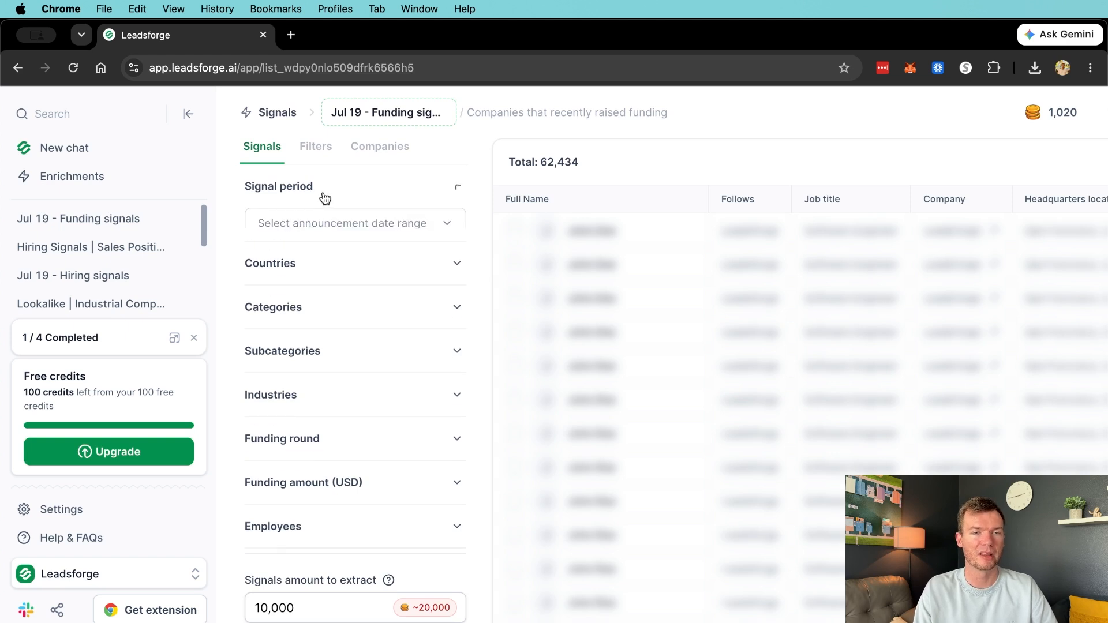
click(349, 222)
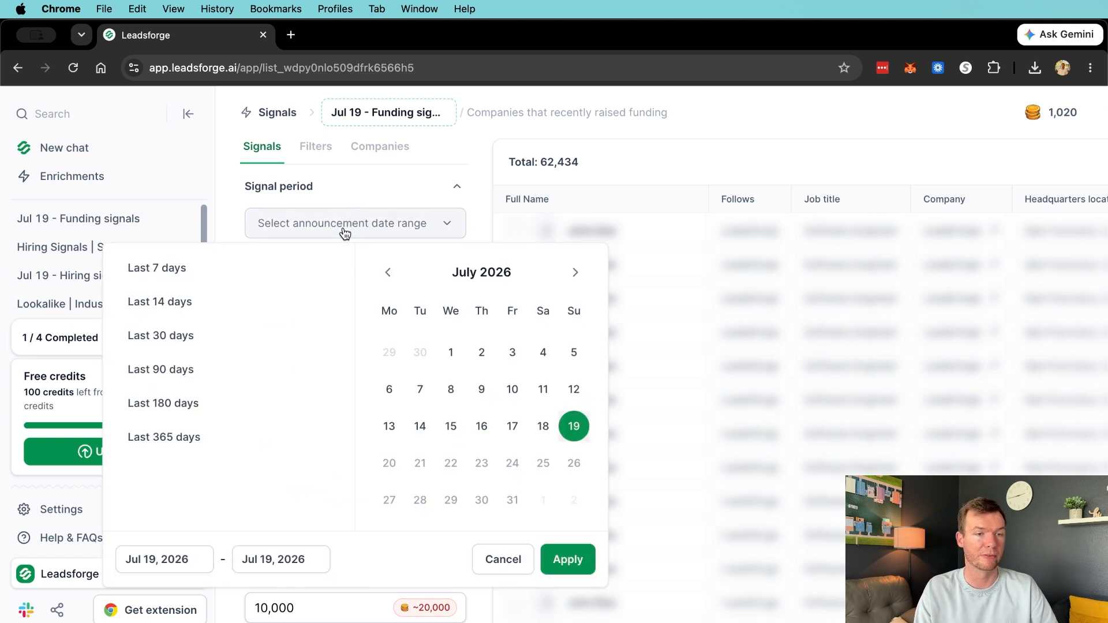
click(173, 370)
click(568, 556)
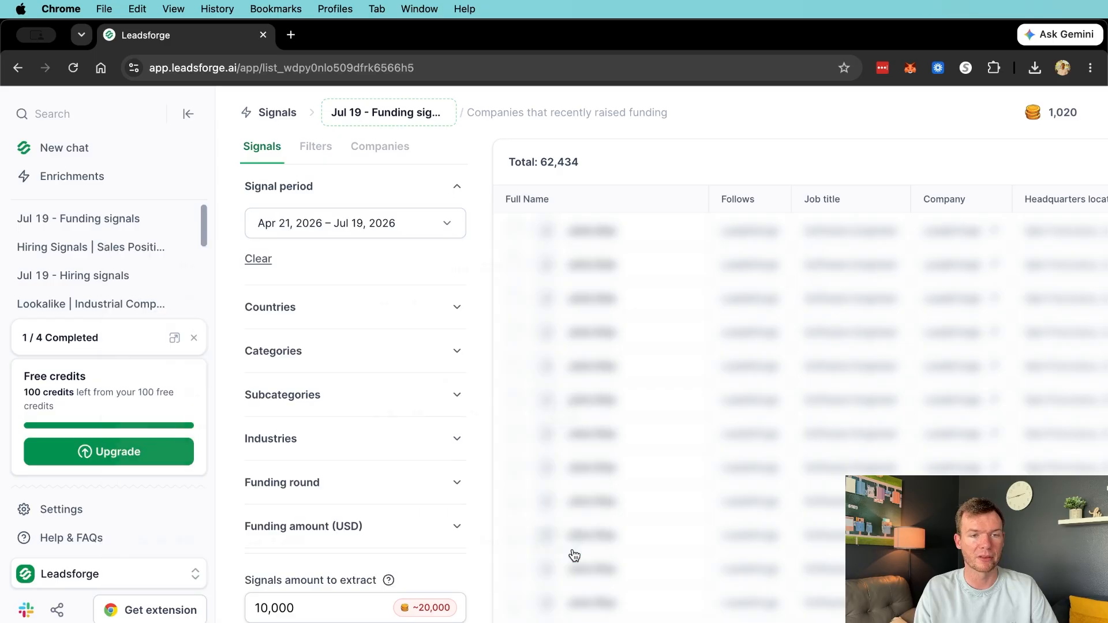
Add United States to the Countries filter of the funding signals search
click(347, 316)
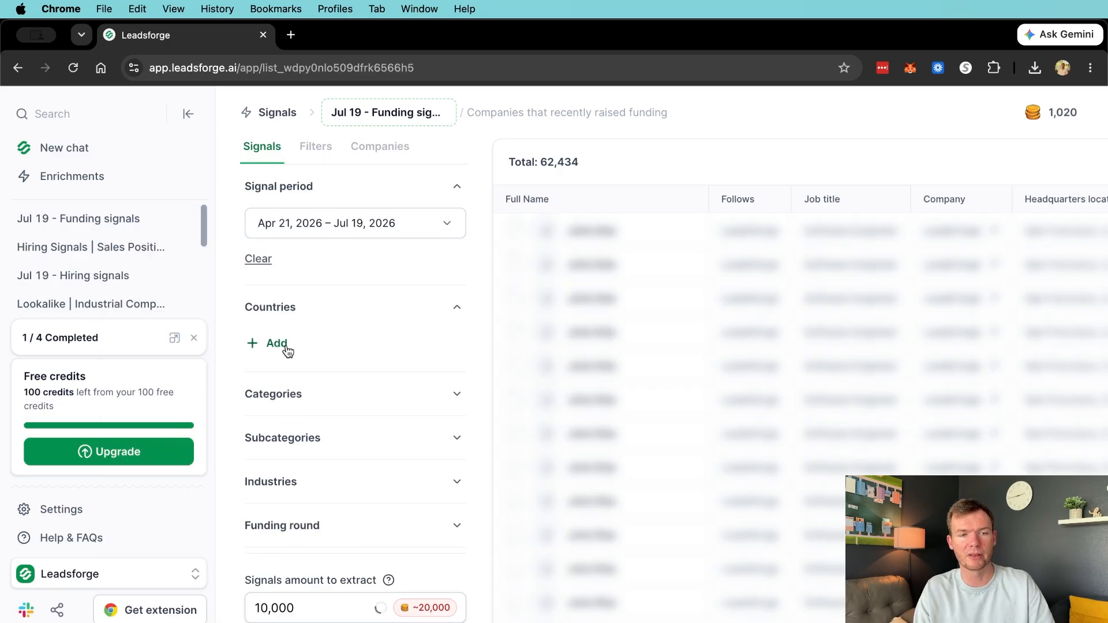
click(287, 351)
text(united)
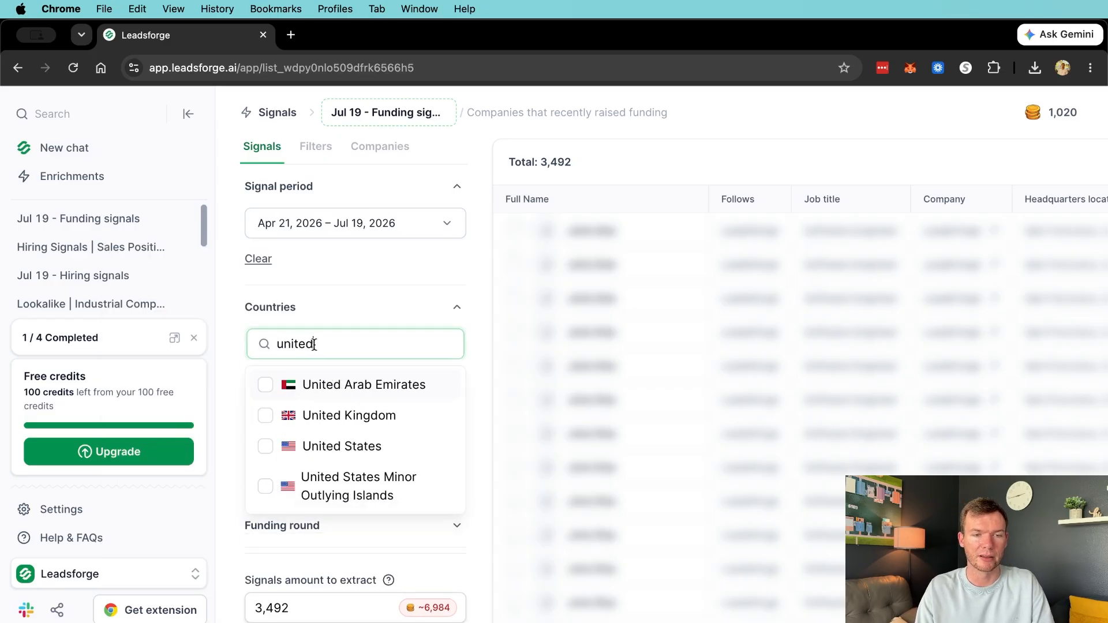
click(292, 453)
double_click(316, 375)
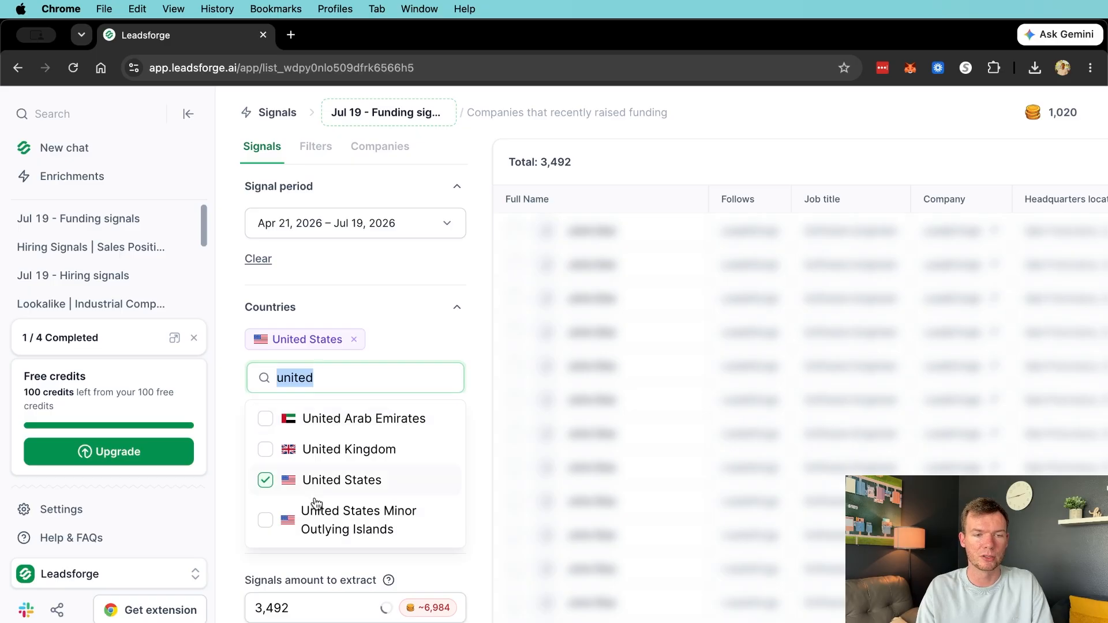
Add United Kingdom, Canada and Australia to the Countries filter of the funding signals search
click(321, 453)
double_click(333, 398)
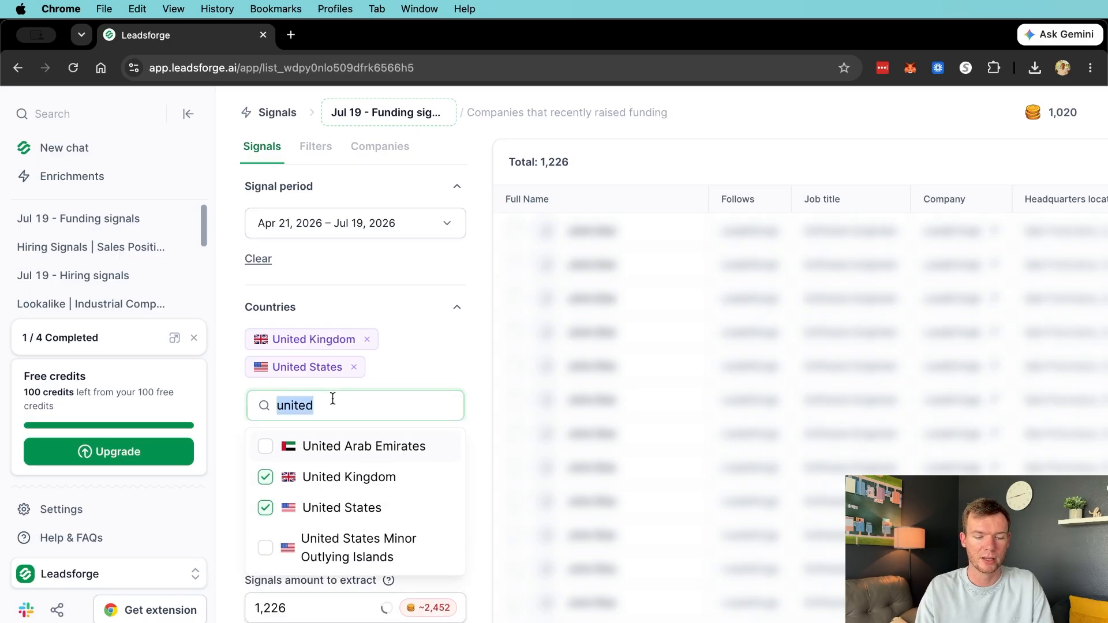
text(canad)
click(321, 445)
double_click(324, 432)
text(aust)
click(329, 486)
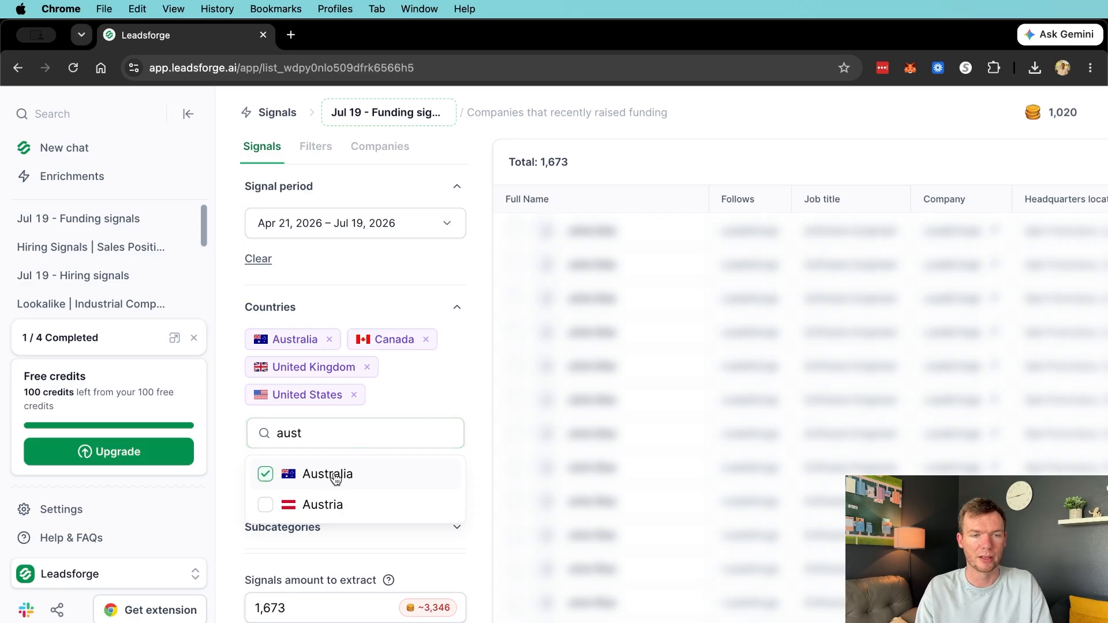
click(443, 398)
Open the selectable options of the Categories filter
scroll(389, 390, down, 2)
click(393, 391)
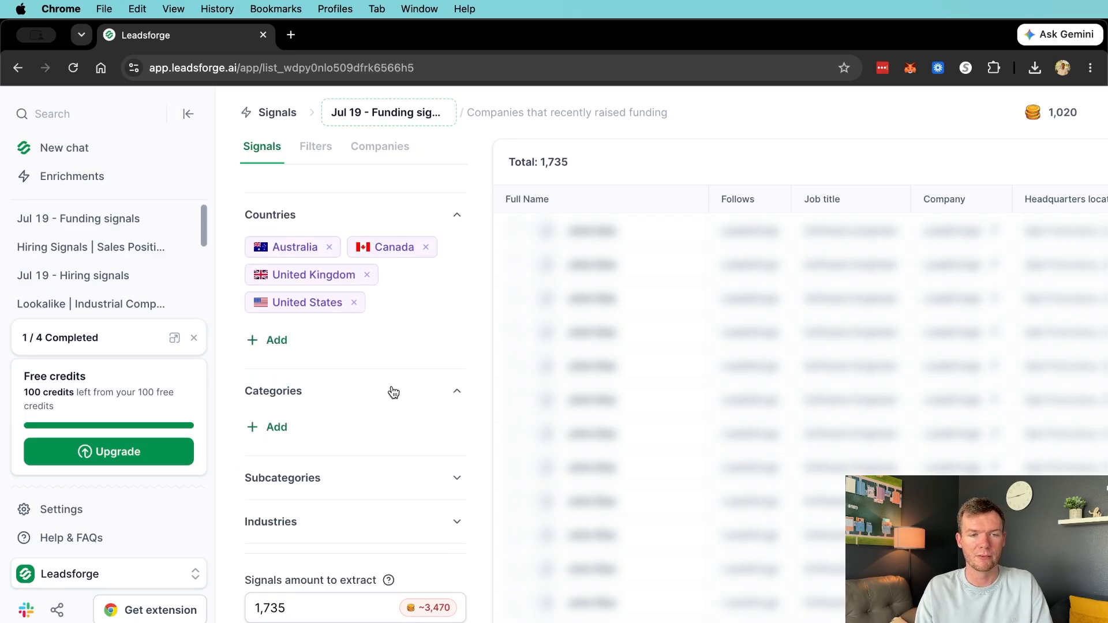
scroll(285, 391, down, 3)
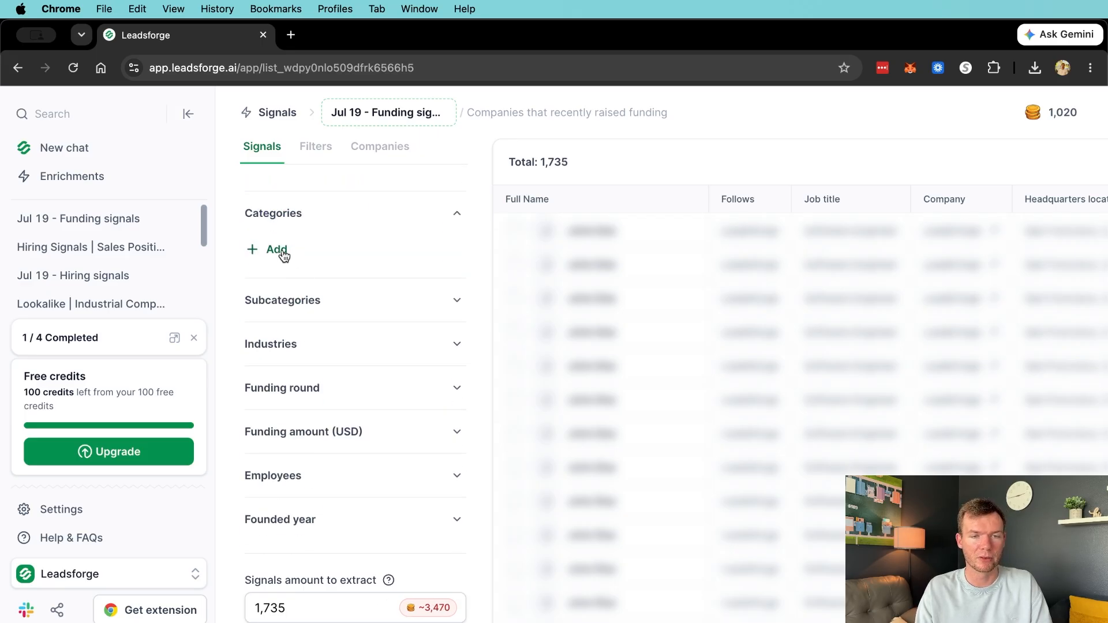
click(284, 251)
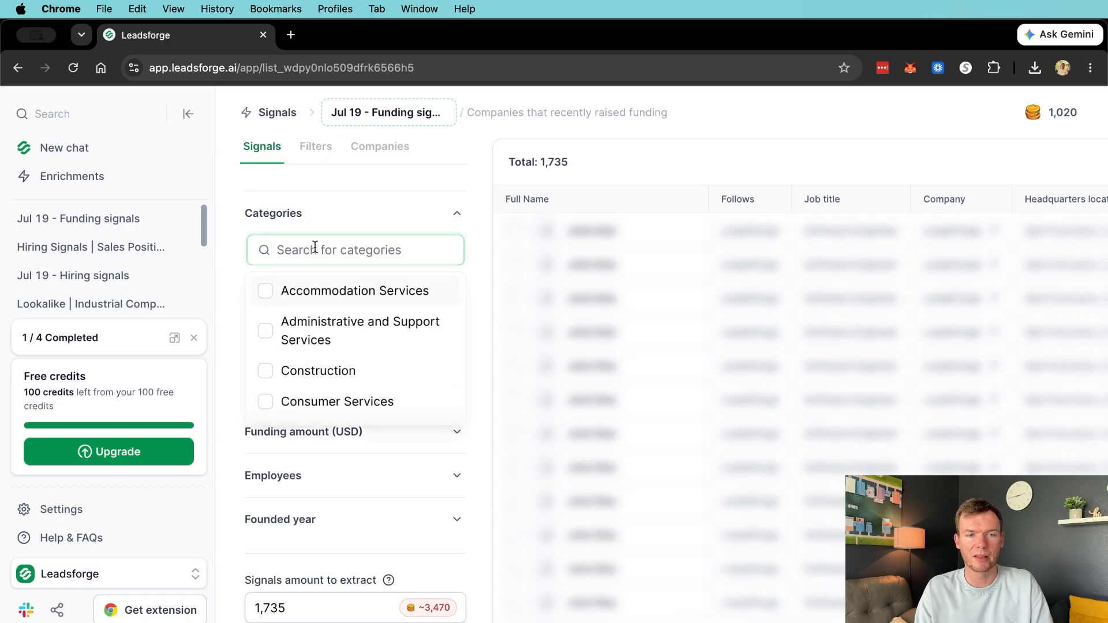
text(sof)
key(BackSpace)
key(BackSpace)
key(BackSpace)
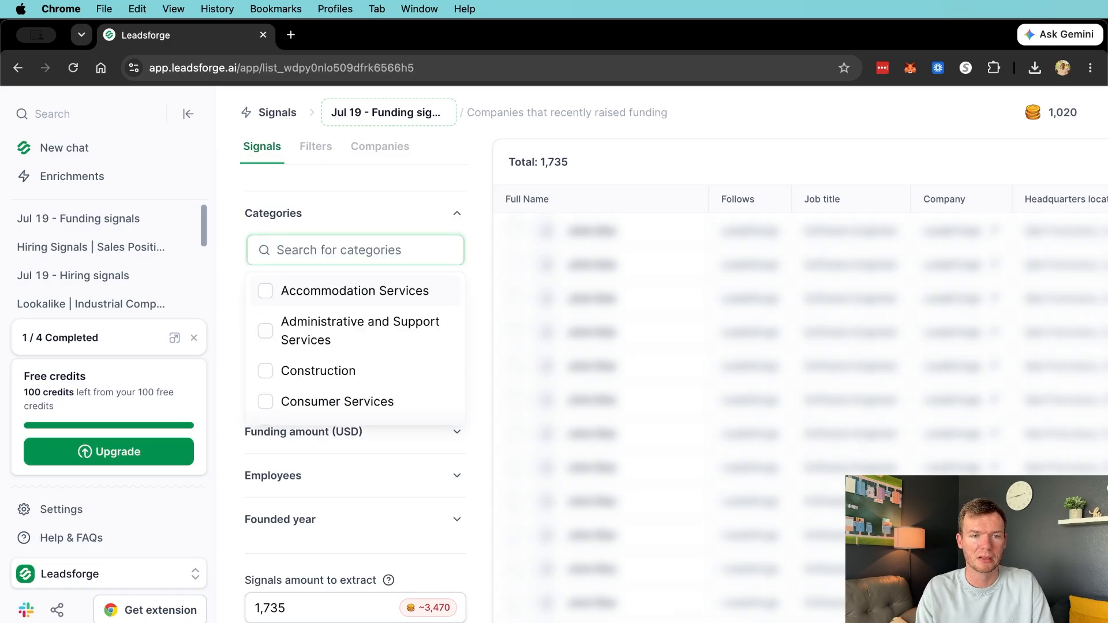
Add the Technology, Information and Media category to the funding signals search
scroll(348, 331, down, 8)
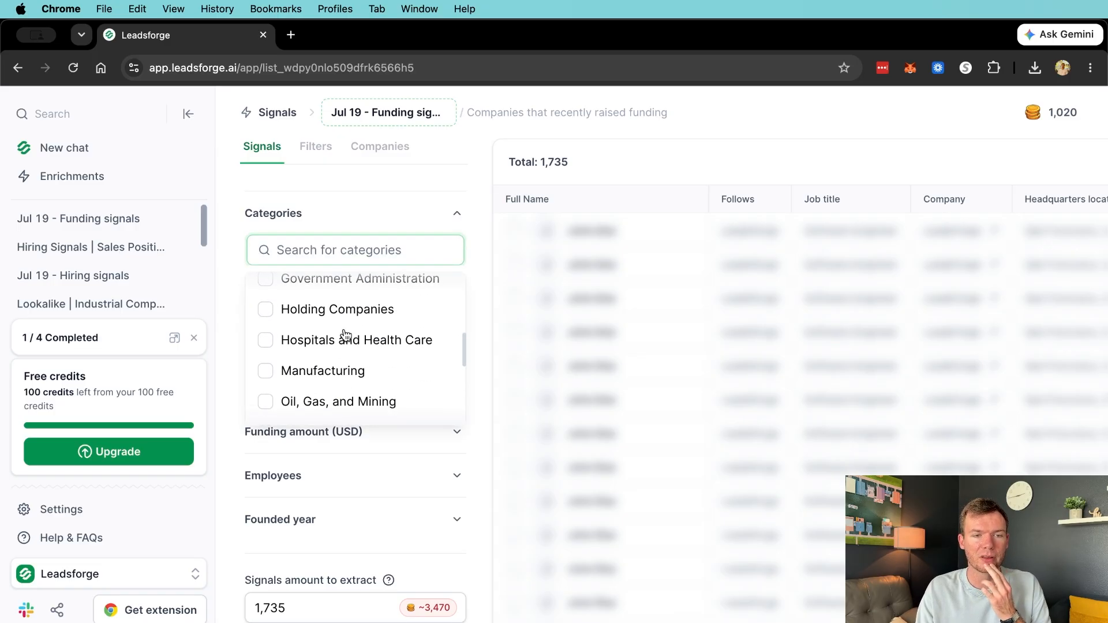
scroll(348, 330, down, 3)
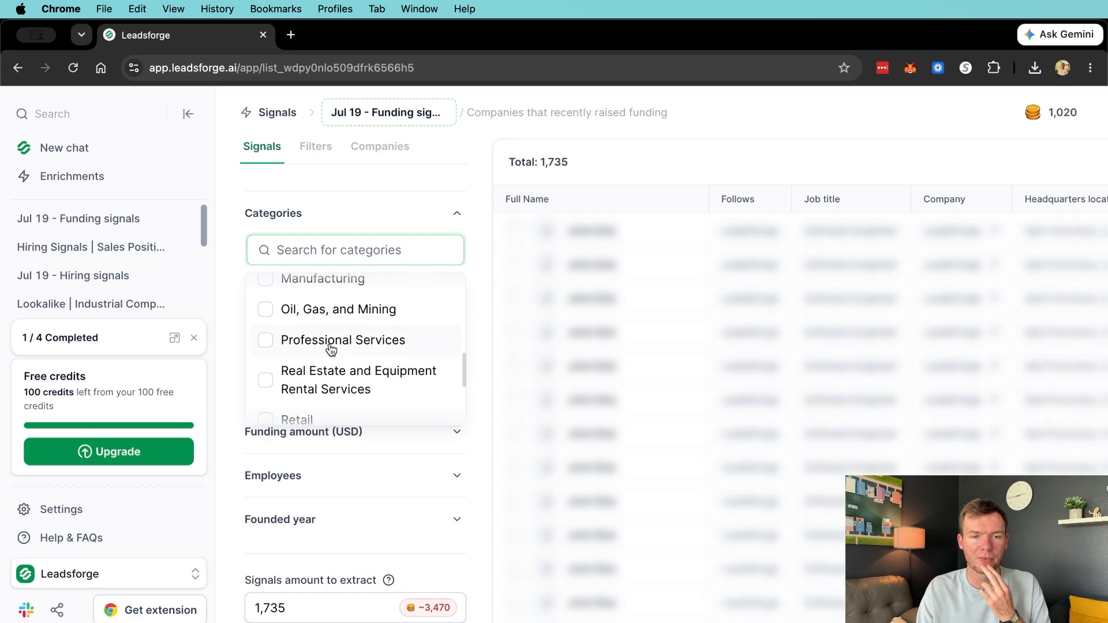
scroll(332, 349, down, 3)
scroll(330, 349, down, 2)
scroll(369, 369, up, 2)
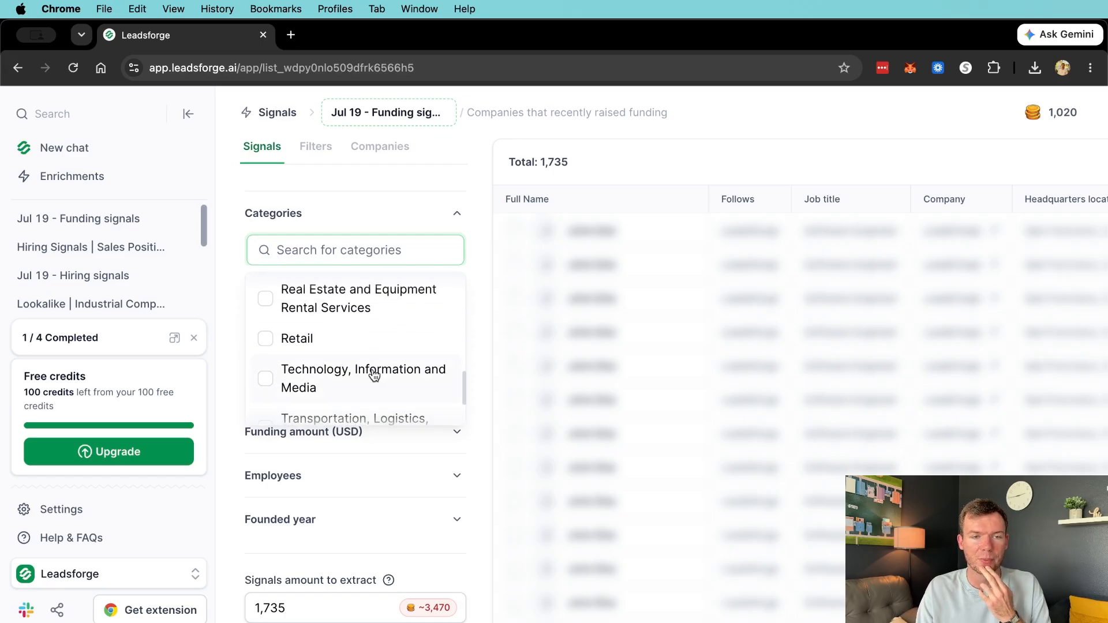
click(333, 371)
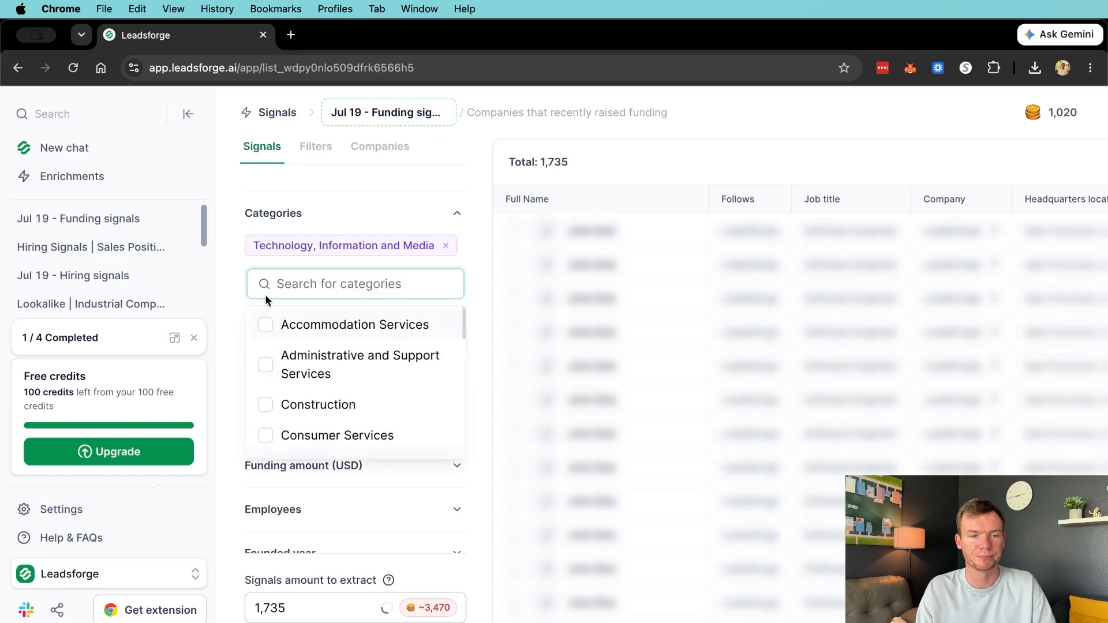
click(233, 289)
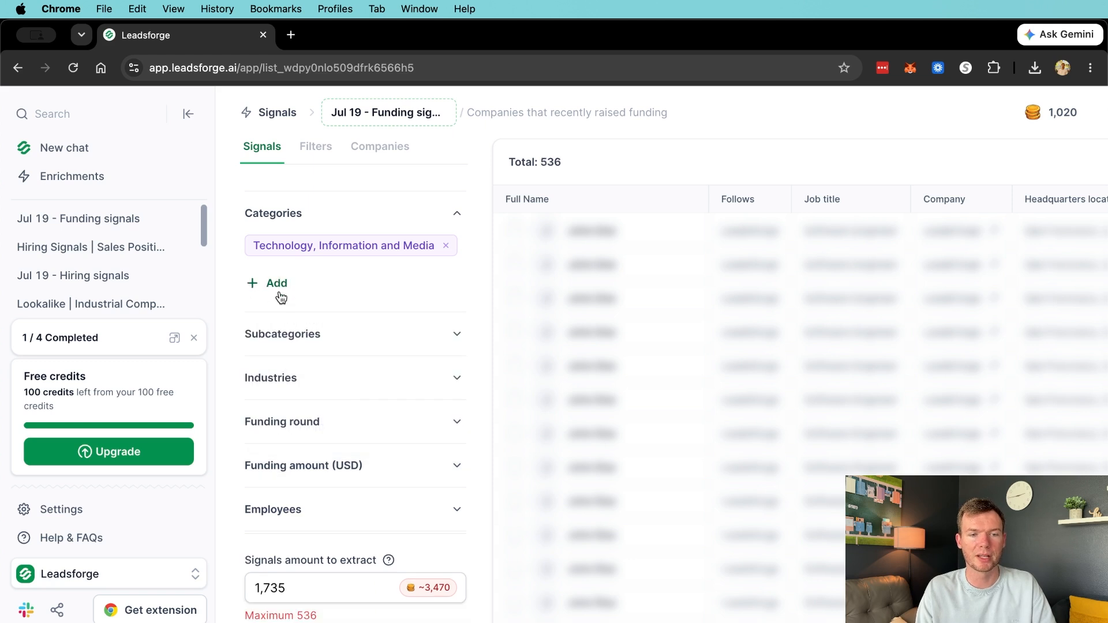
Add the ai, saas and cybersecurity subcategories to the funding signals search
scroll(282, 288, down, 1)
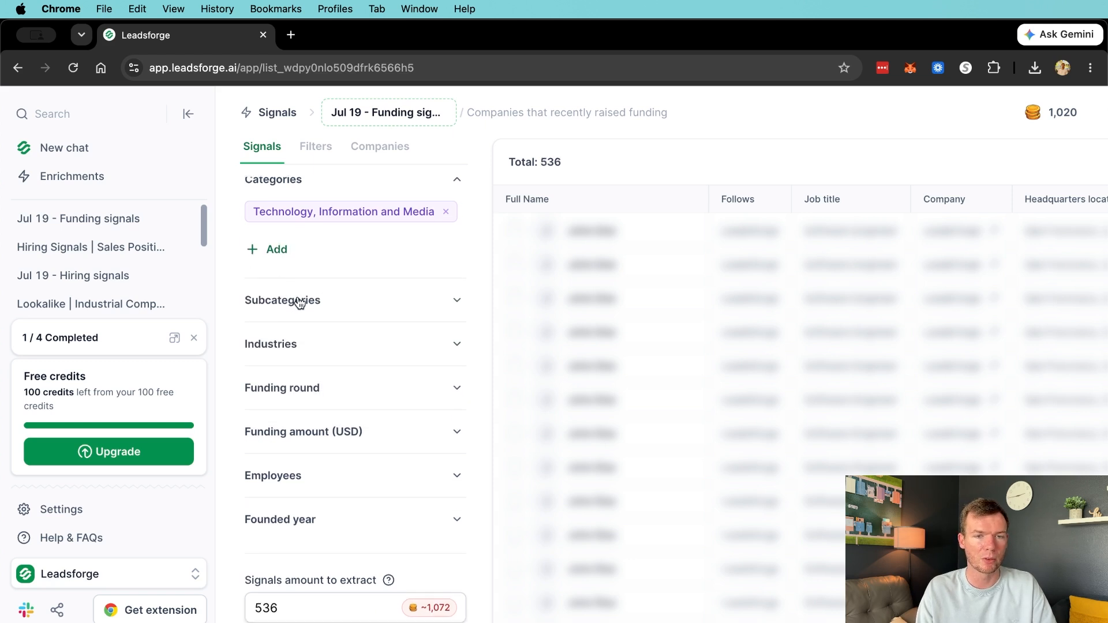
click(299, 303)
click(287, 336)
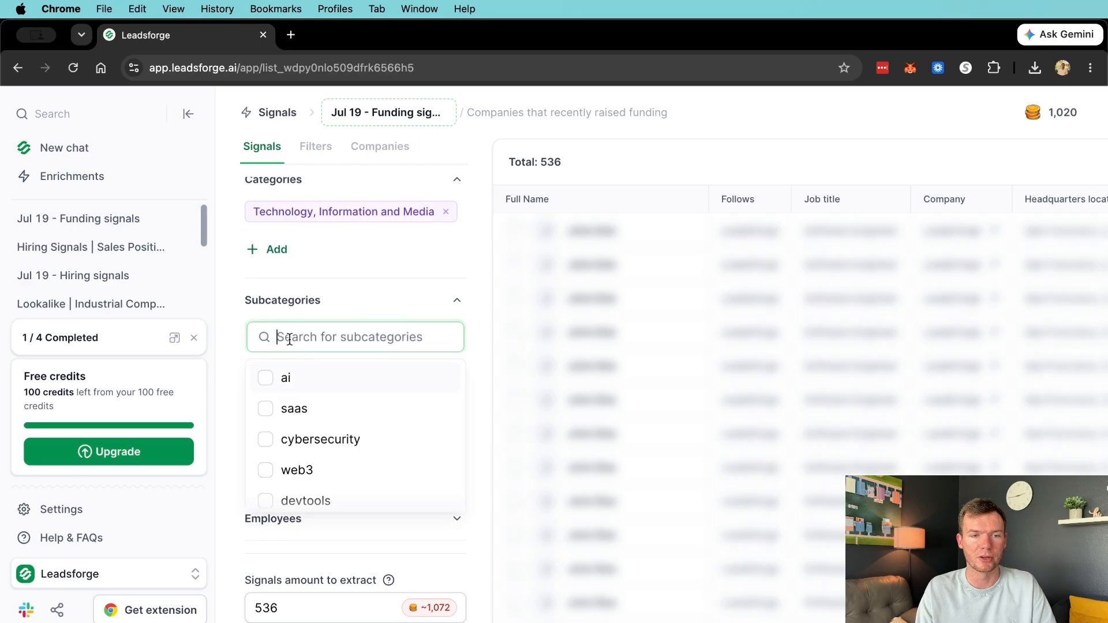
click(293, 377)
click(296, 459)
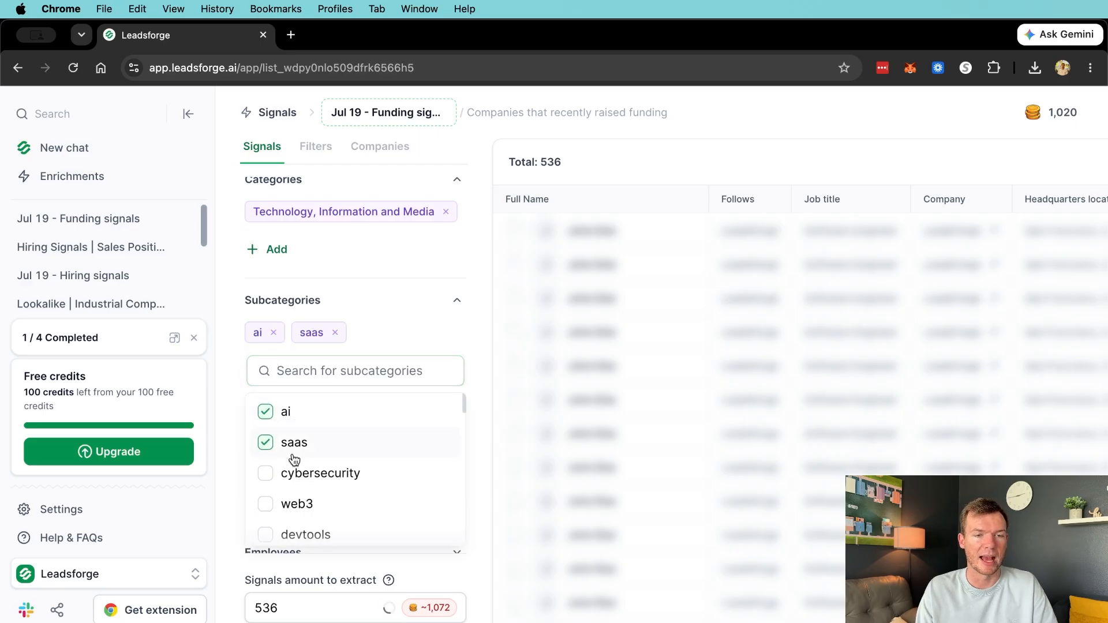
click(311, 475)
scroll(277, 512, down, 5)
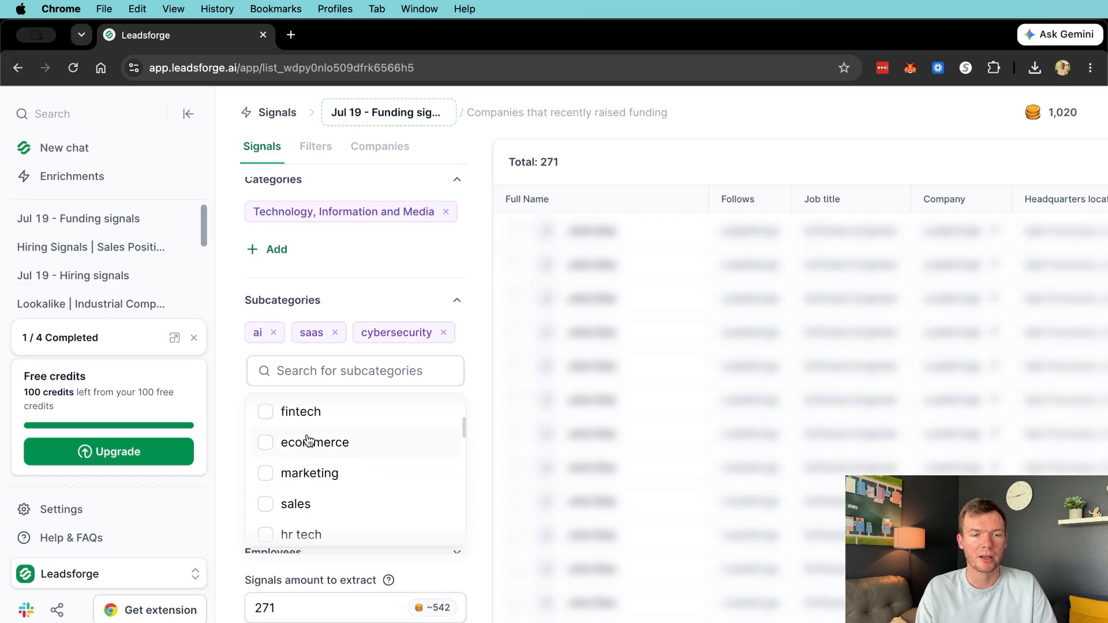
click(237, 347)
Set the minimum funding amount to $100,000 and leave the funding round unrestricted
scroll(282, 356, down, 3)
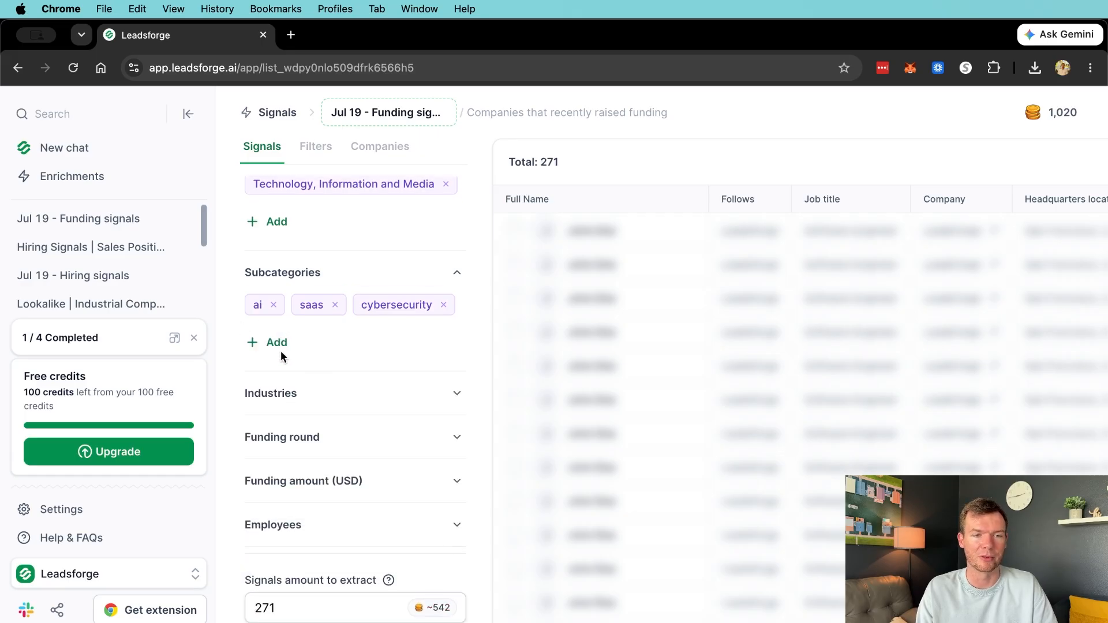
click(317, 389)
scroll(300, 383, down, 2)
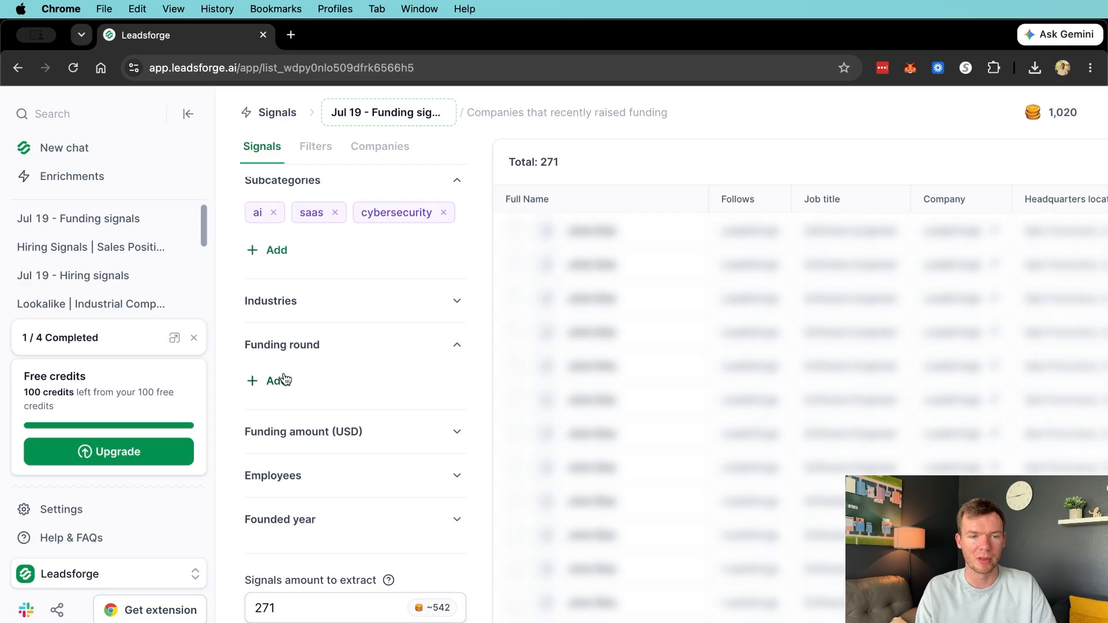
click(322, 430)
scroll(353, 450, down, 2)
click(316, 428)
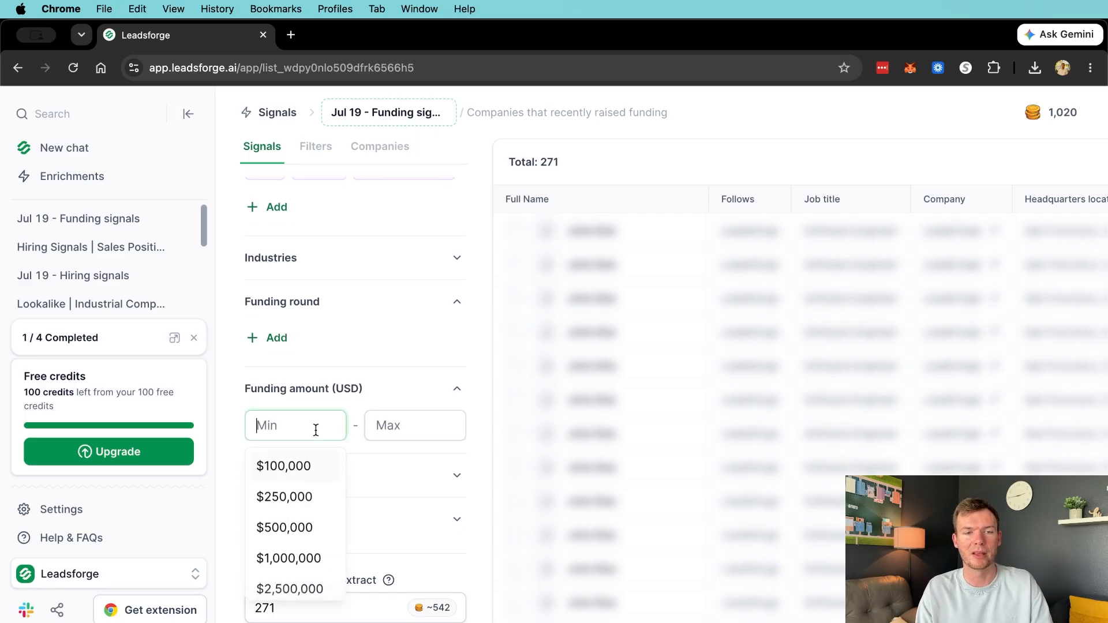
click(286, 465)
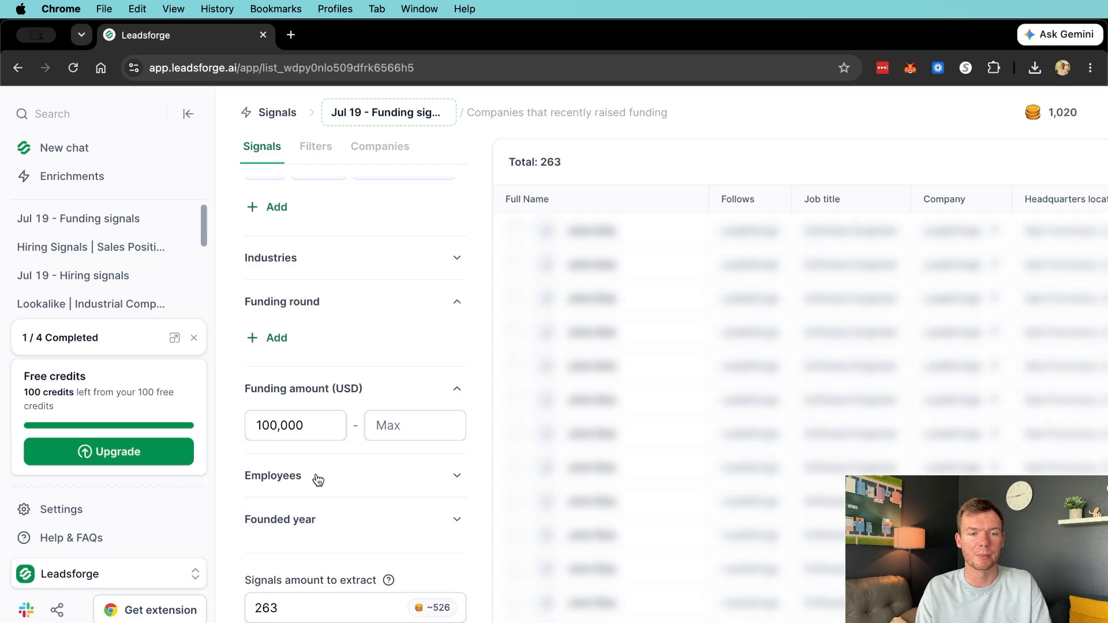
Set the signals amount to extract to 10 and run the extraction
double_click(307, 607)
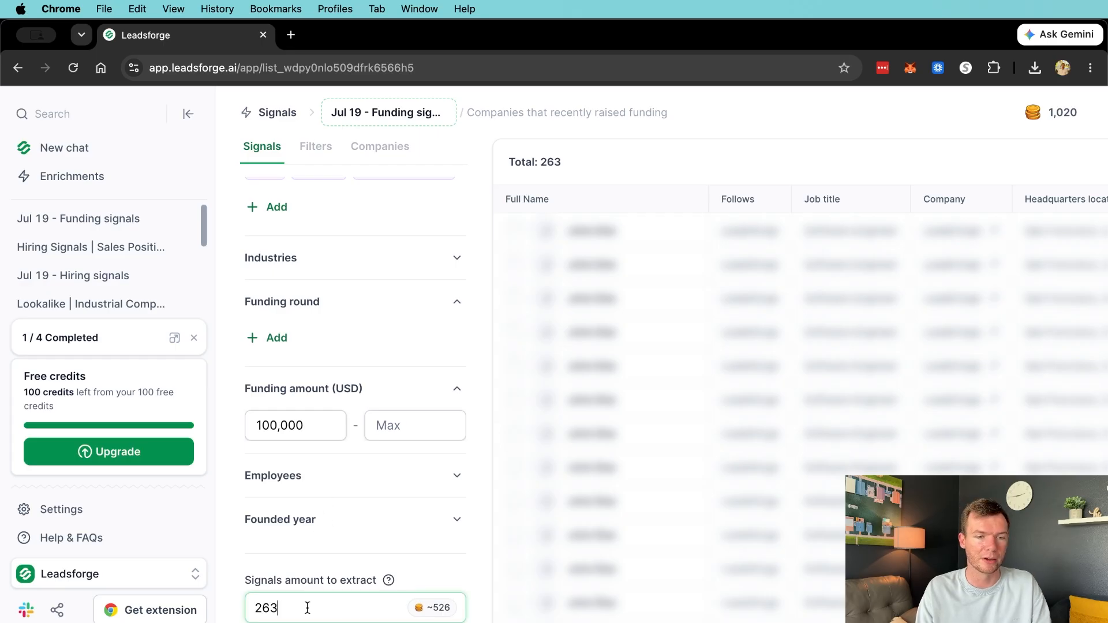
text(10)
click(228, 575)
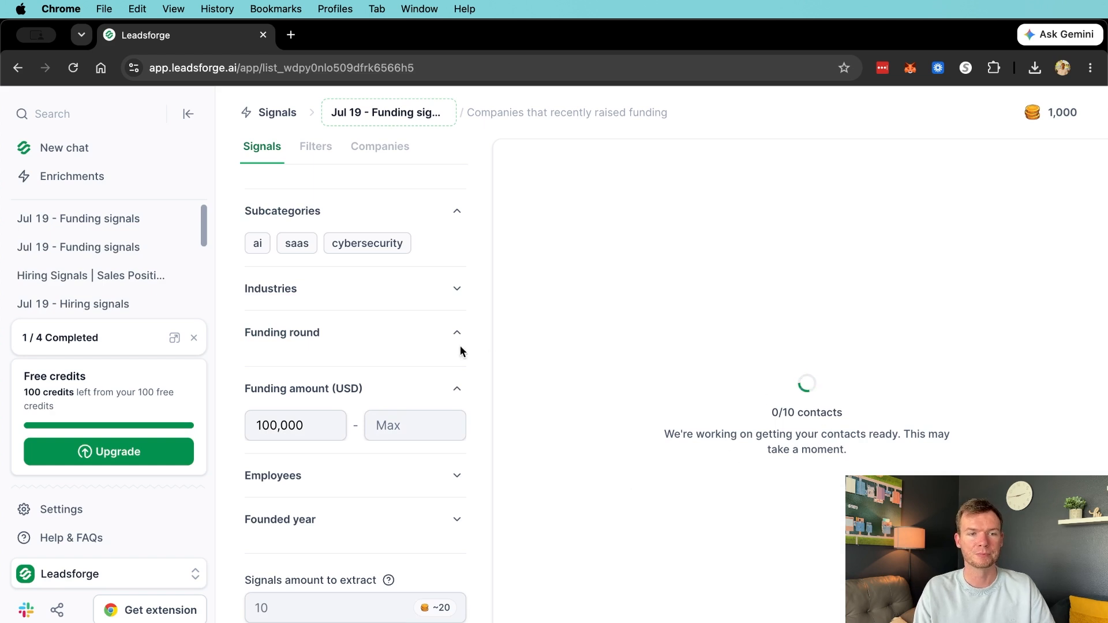
scroll(430, 365, up, 5)
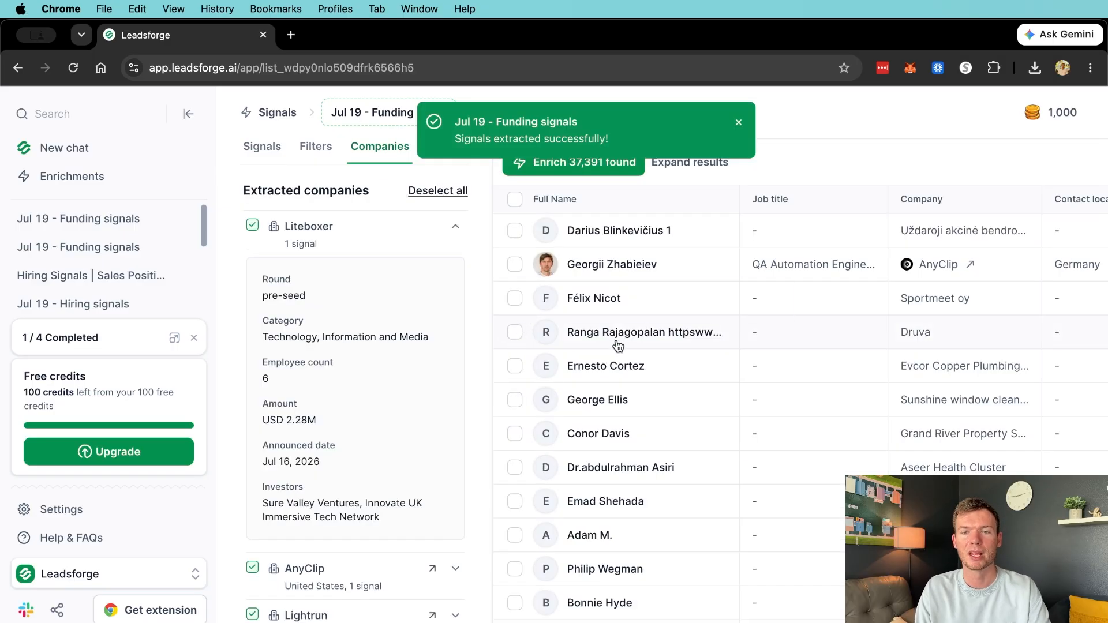
Examine the found contacts and the funding details of Liteboxer, AnyClip and Lightrun among the extracted companies
scroll(799, 300, right, 8)
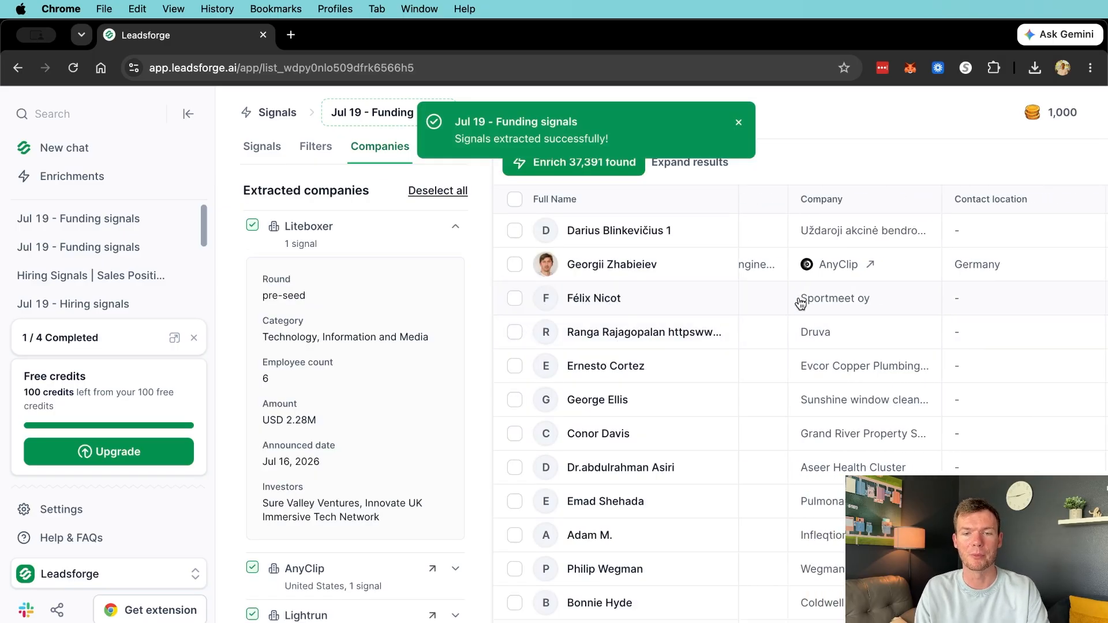
scroll(800, 304, right, 6)
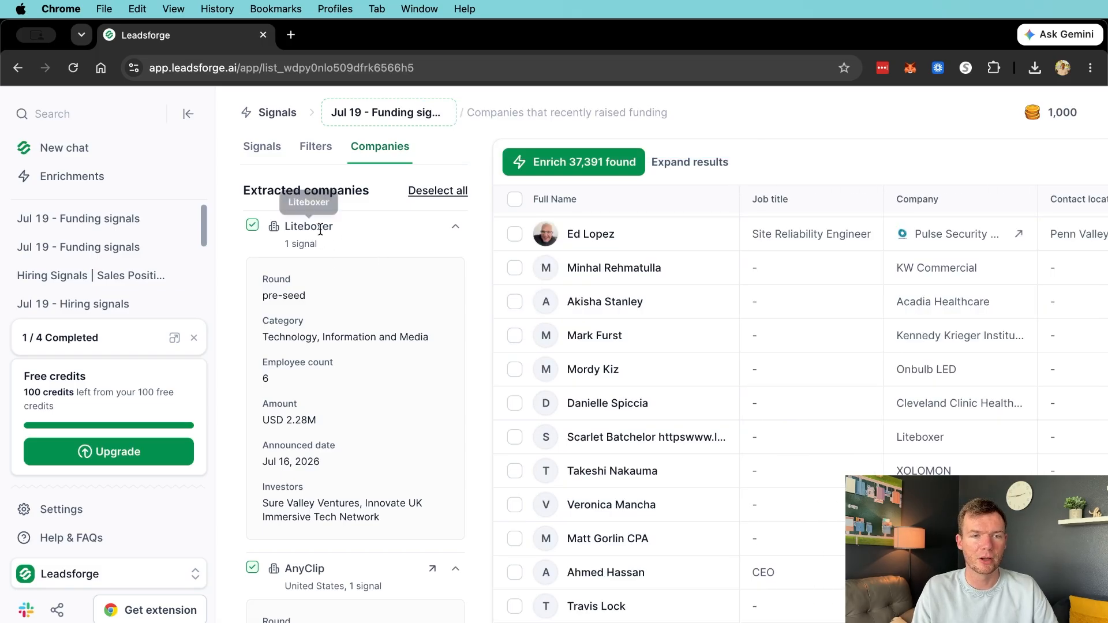
scroll(301, 282, down, 2)
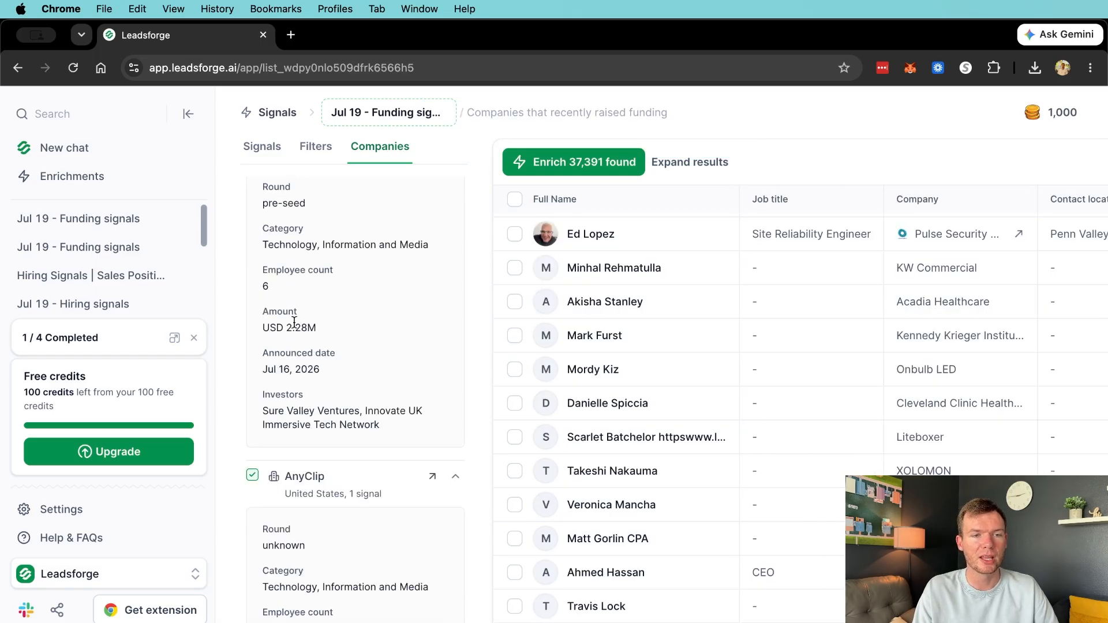
scroll(305, 322, down, 6)
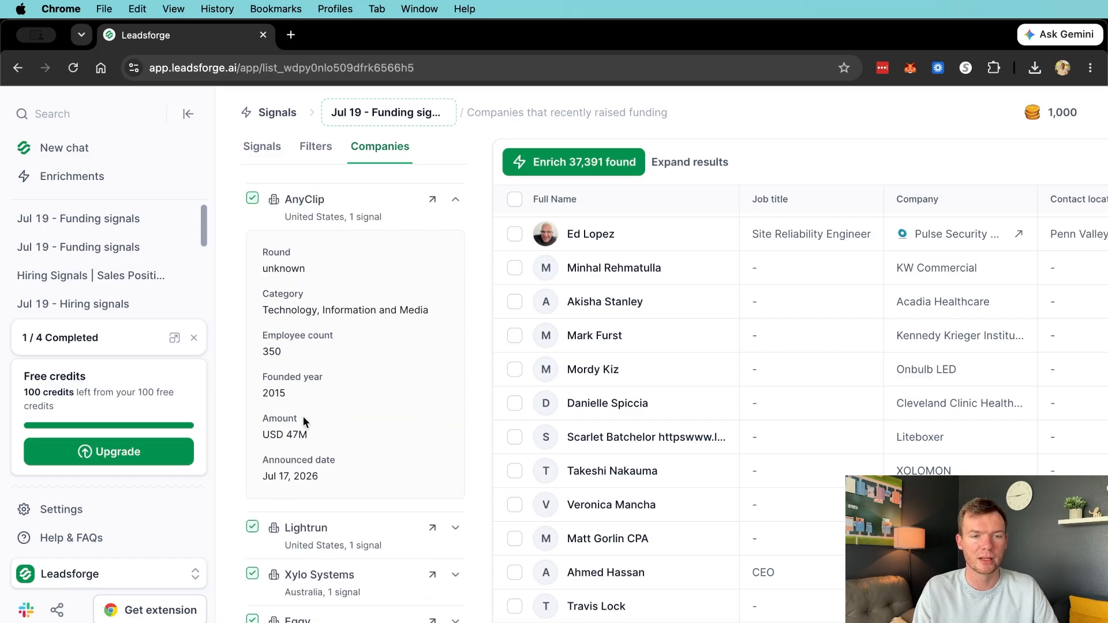
scroll(312, 398, down, 2)
click(443, 435)
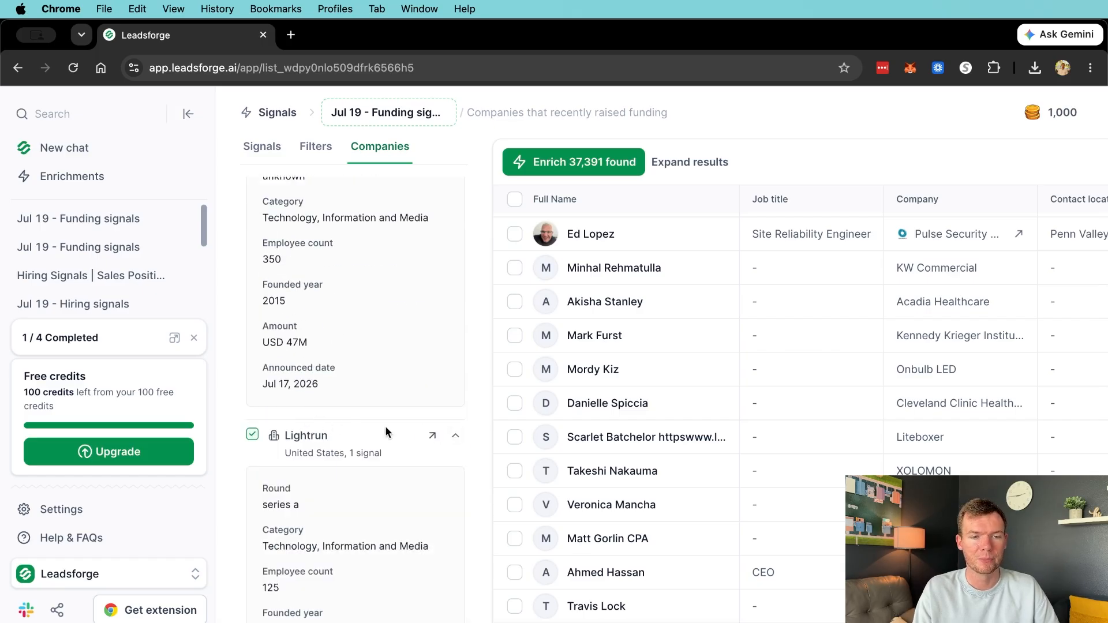
scroll(347, 420, down, 3)
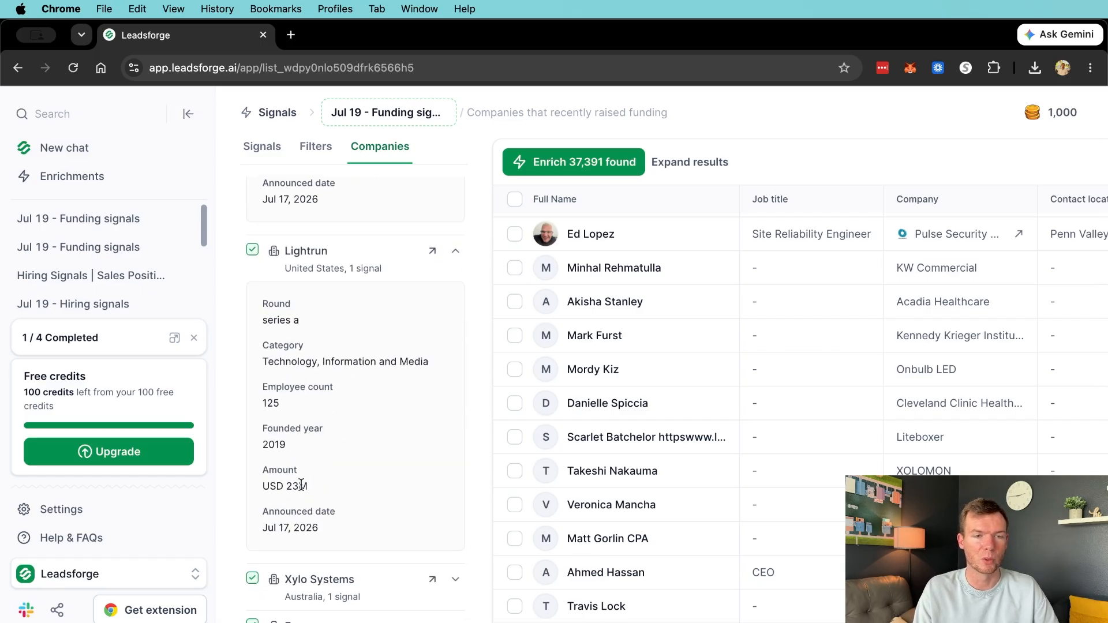
Check Lightrun's Series A funding in the Google results for "Lightrun series a" and close that tab
scroll(304, 481, down, 4)
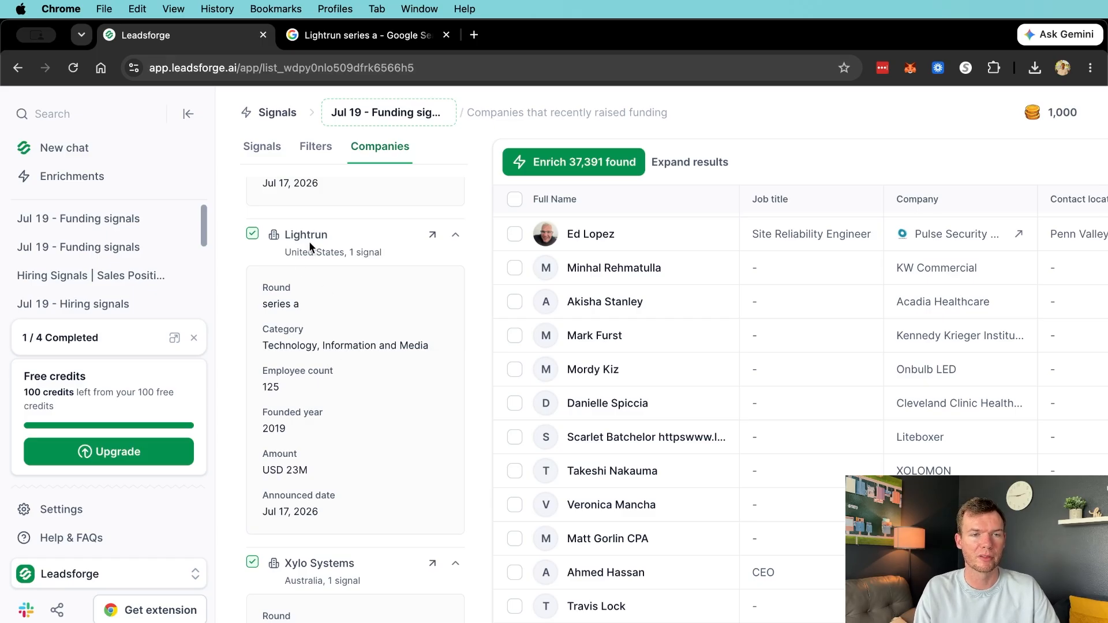
click(354, 40)
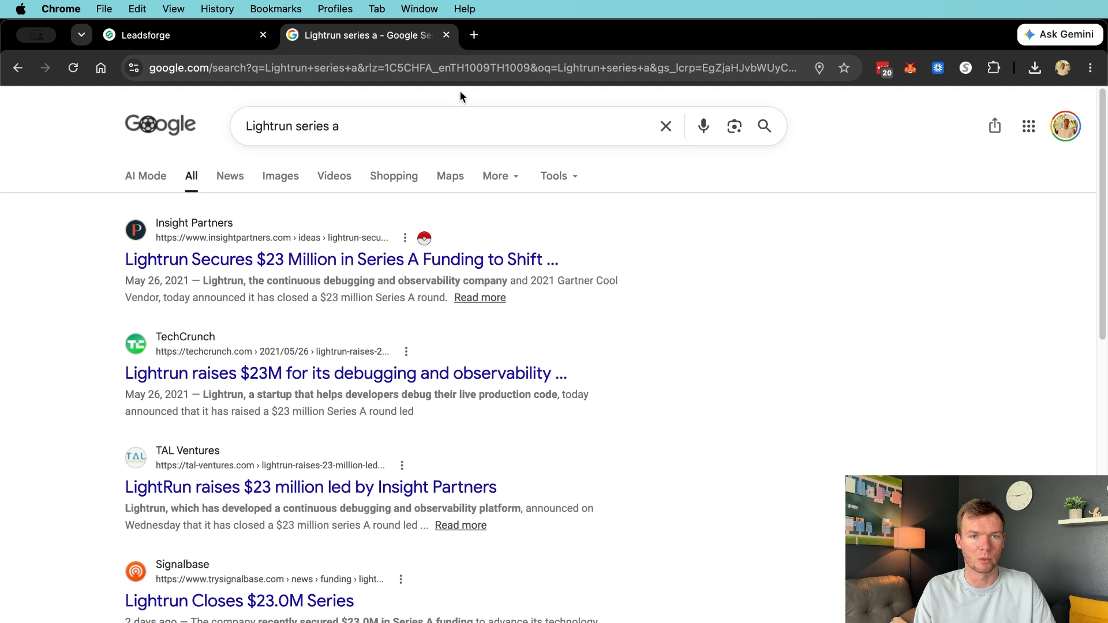
click(446, 34)
Expand the funding details of ProMom Inc. in the extracted companies
scroll(316, 387, down, 5)
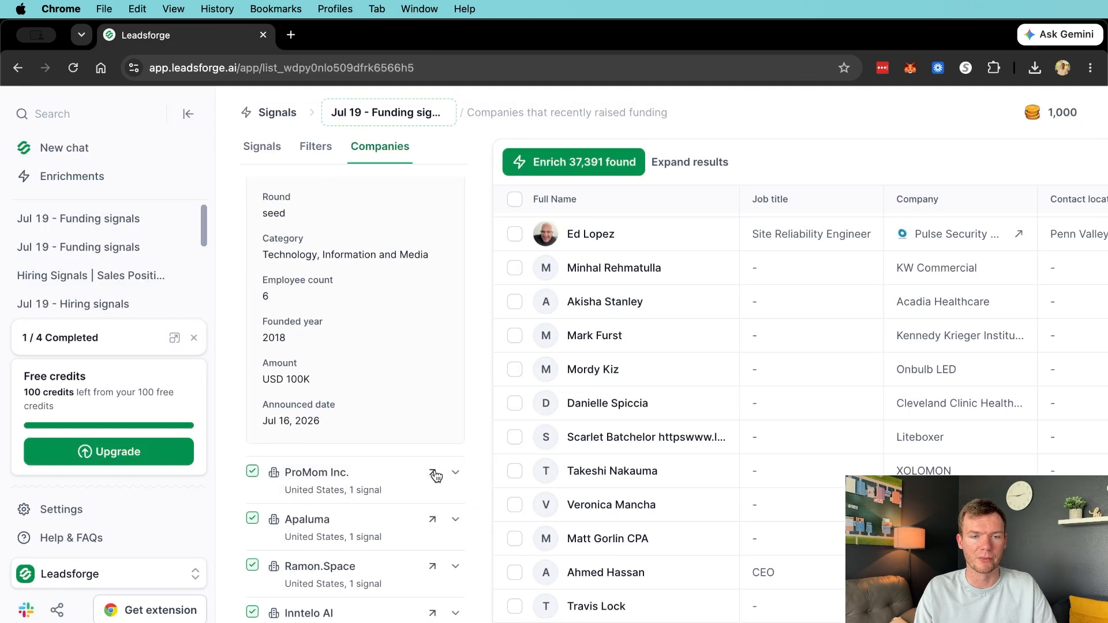
click(455, 472)
scroll(375, 410, down, 3)
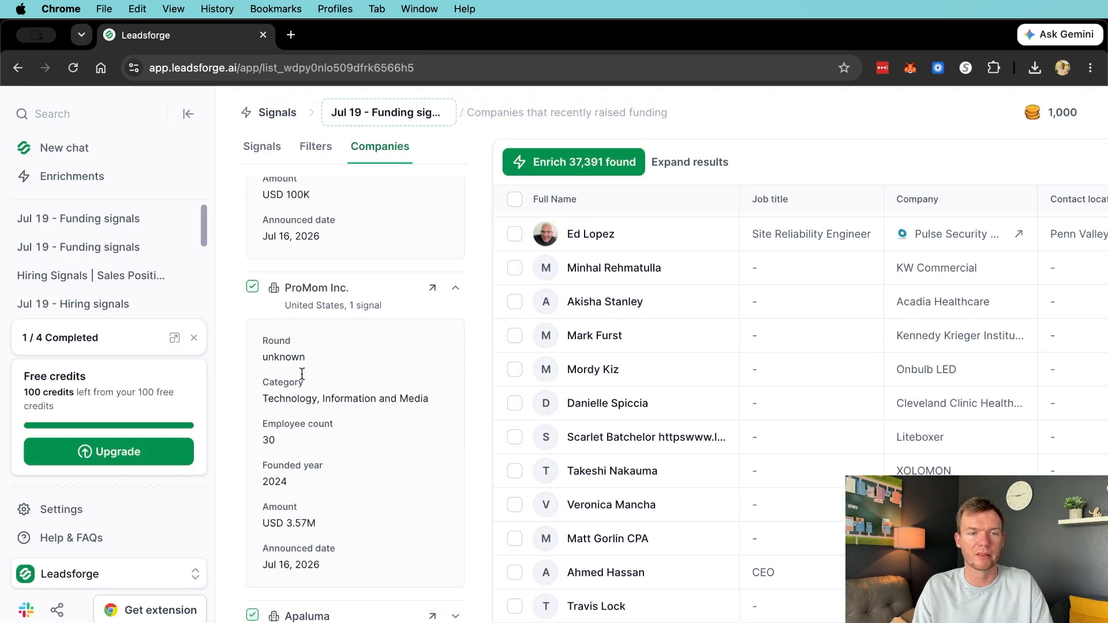
Search Google for "ProMom Inc. raise" in a new tab and compare the results with the funding amount in Leadsforge
triple_click(311, 287)
key(super+c)
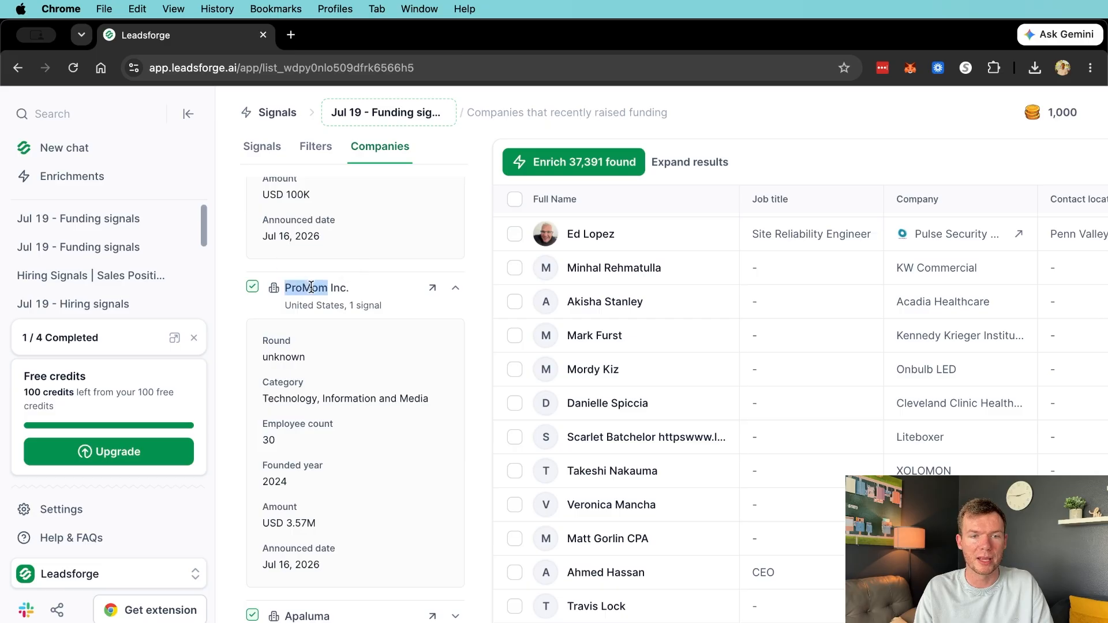
click(292, 34)
key(super+v)
text(raise)
key(Return)
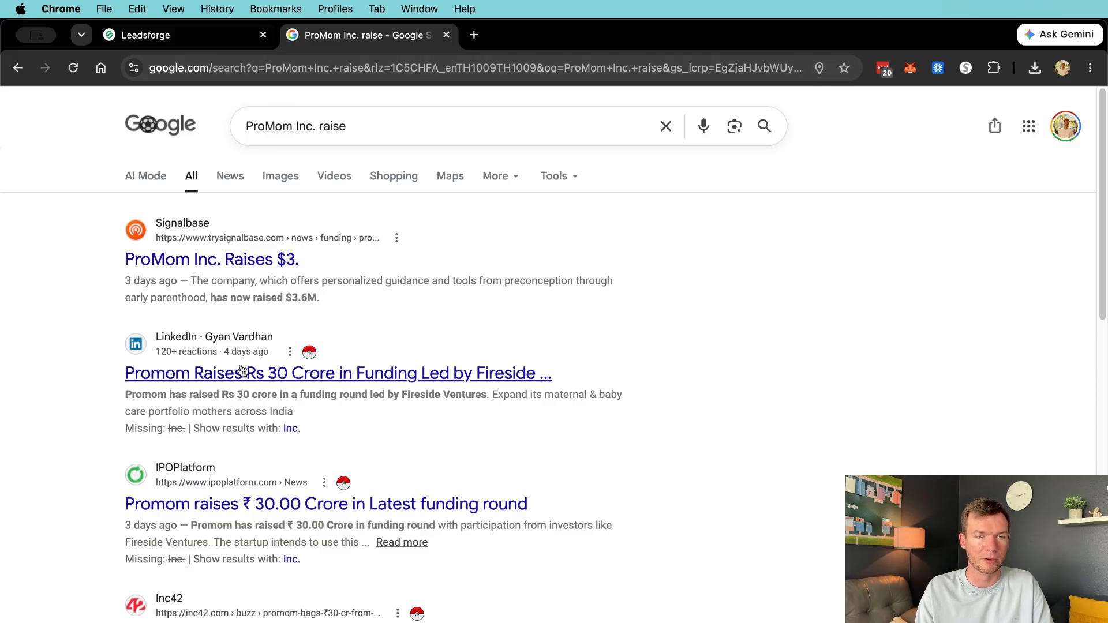
click(190, 36)
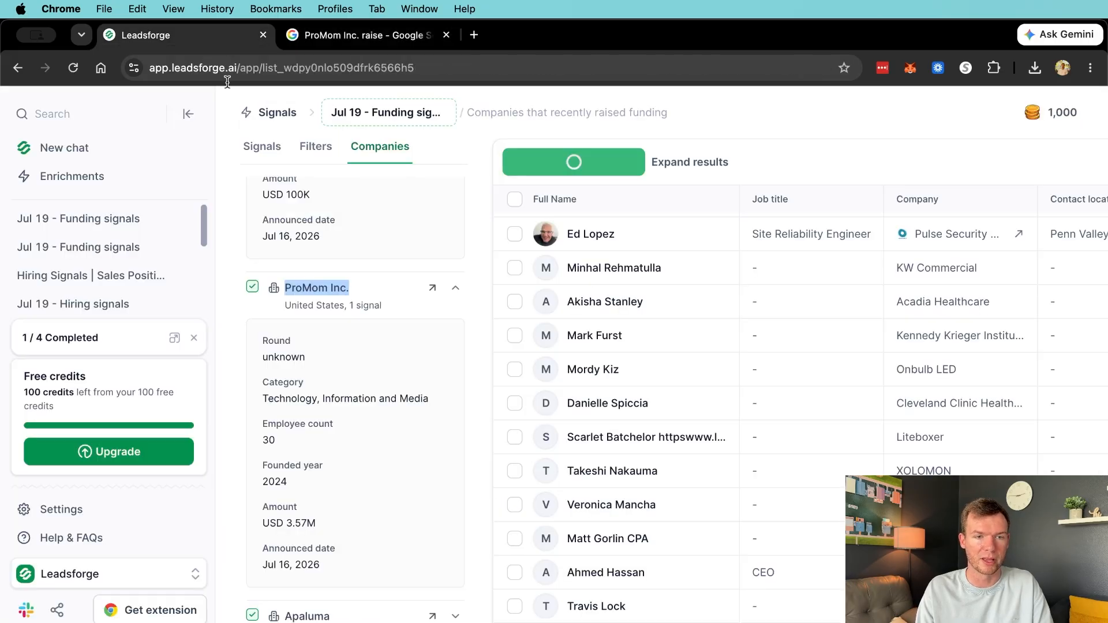
click(296, 518)
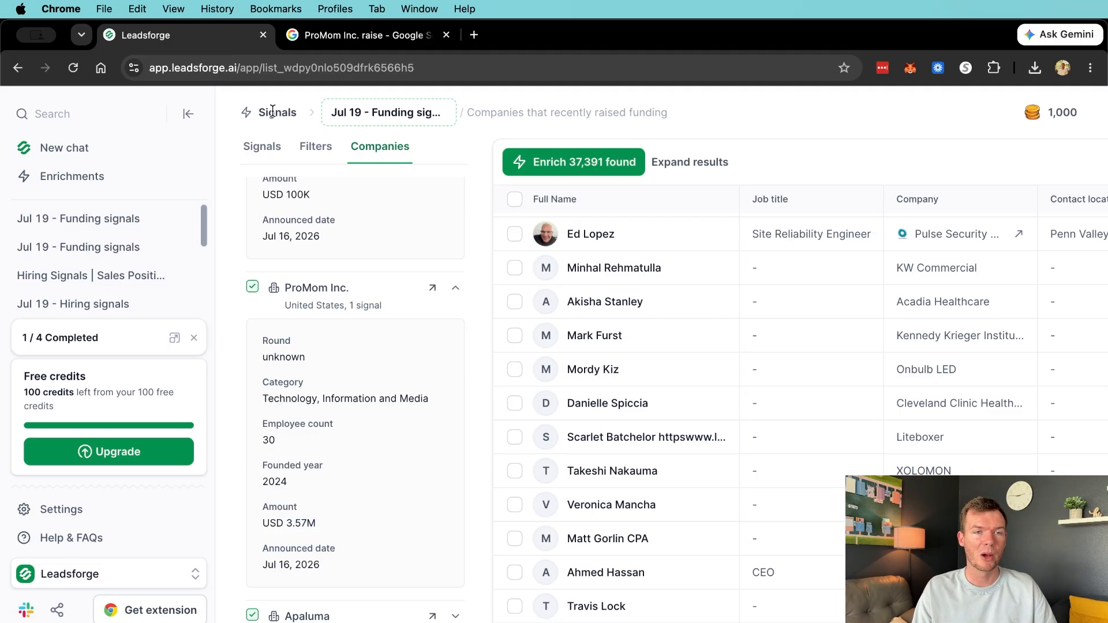
Start a new chat and open the list of available signal types
click(126, 142)
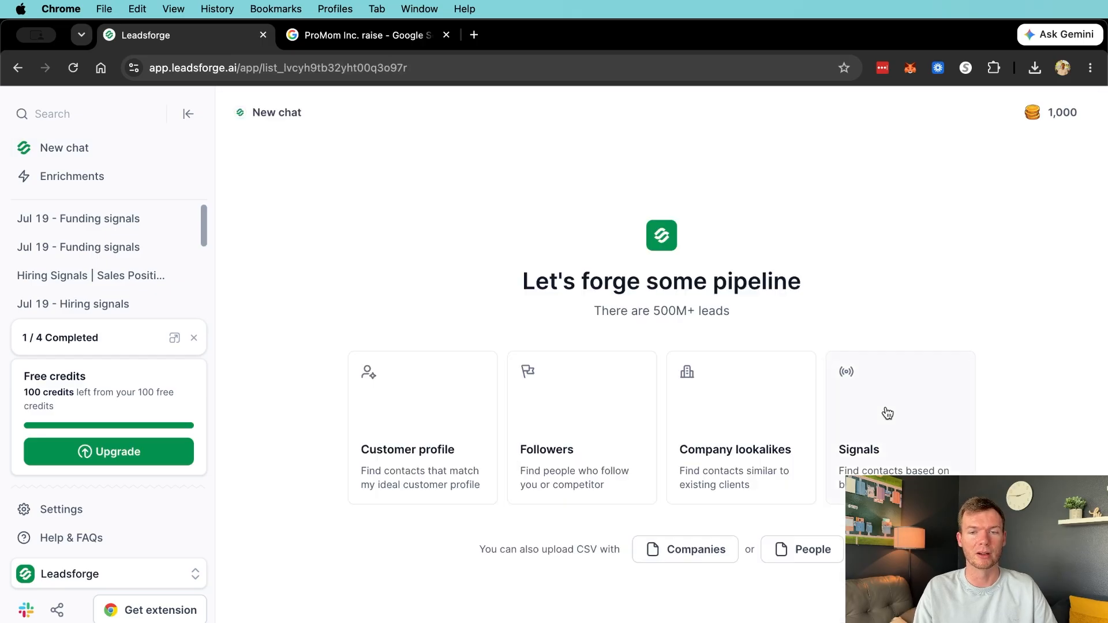
click(887, 413)
scroll(641, 372, down, 1)
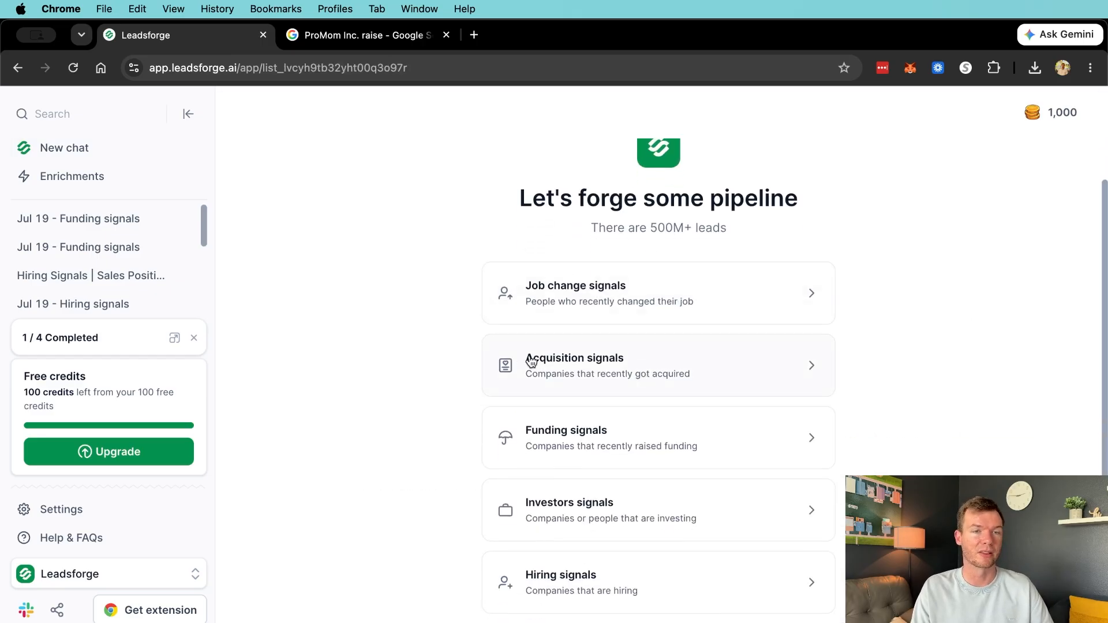